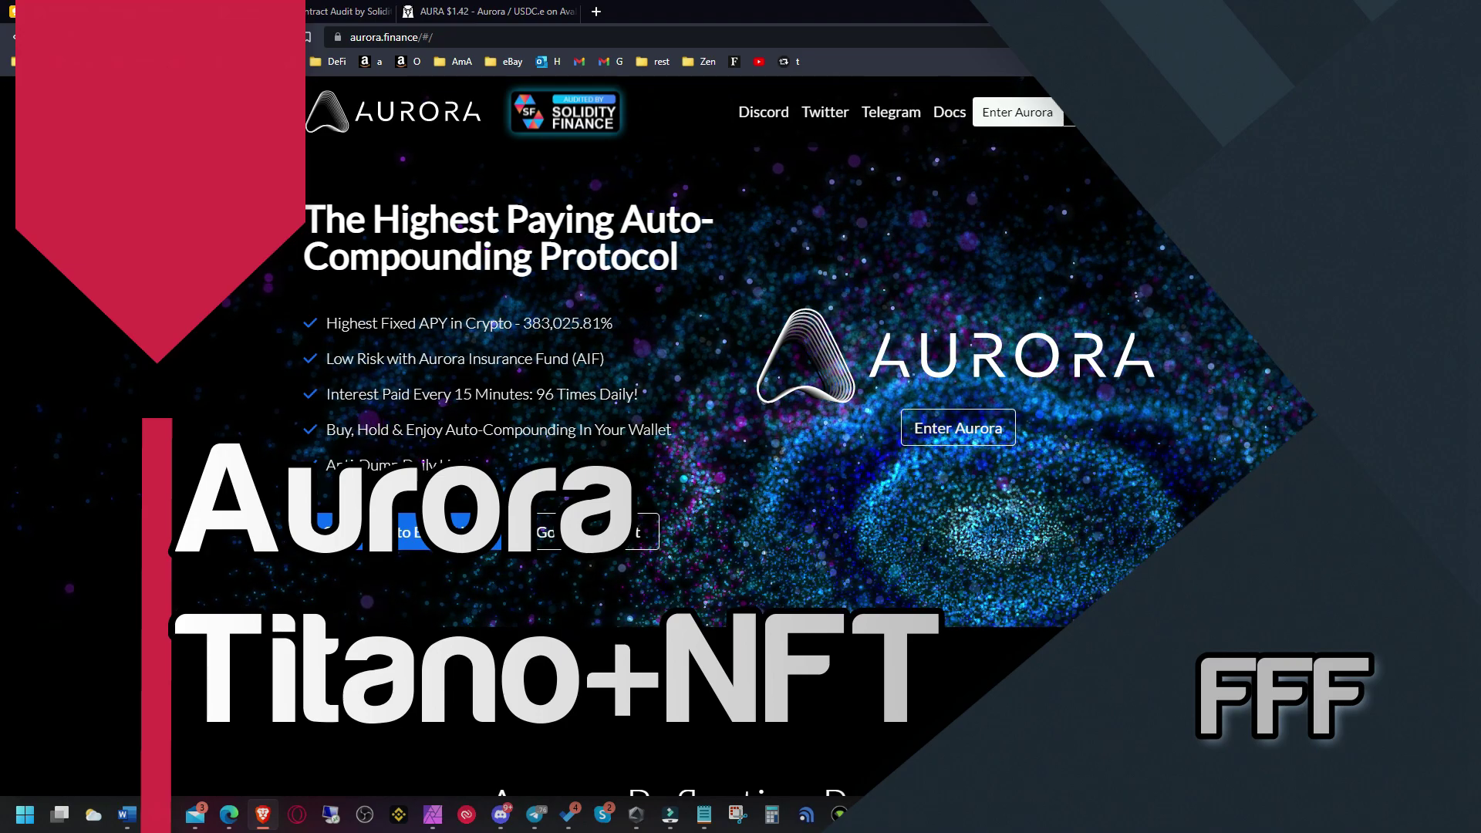
scroll(3, 715, down, 5)
scroll(2, 714, down, 5)
scroll(3, 715, down, 5)
scroll(2, 714, down, 2)
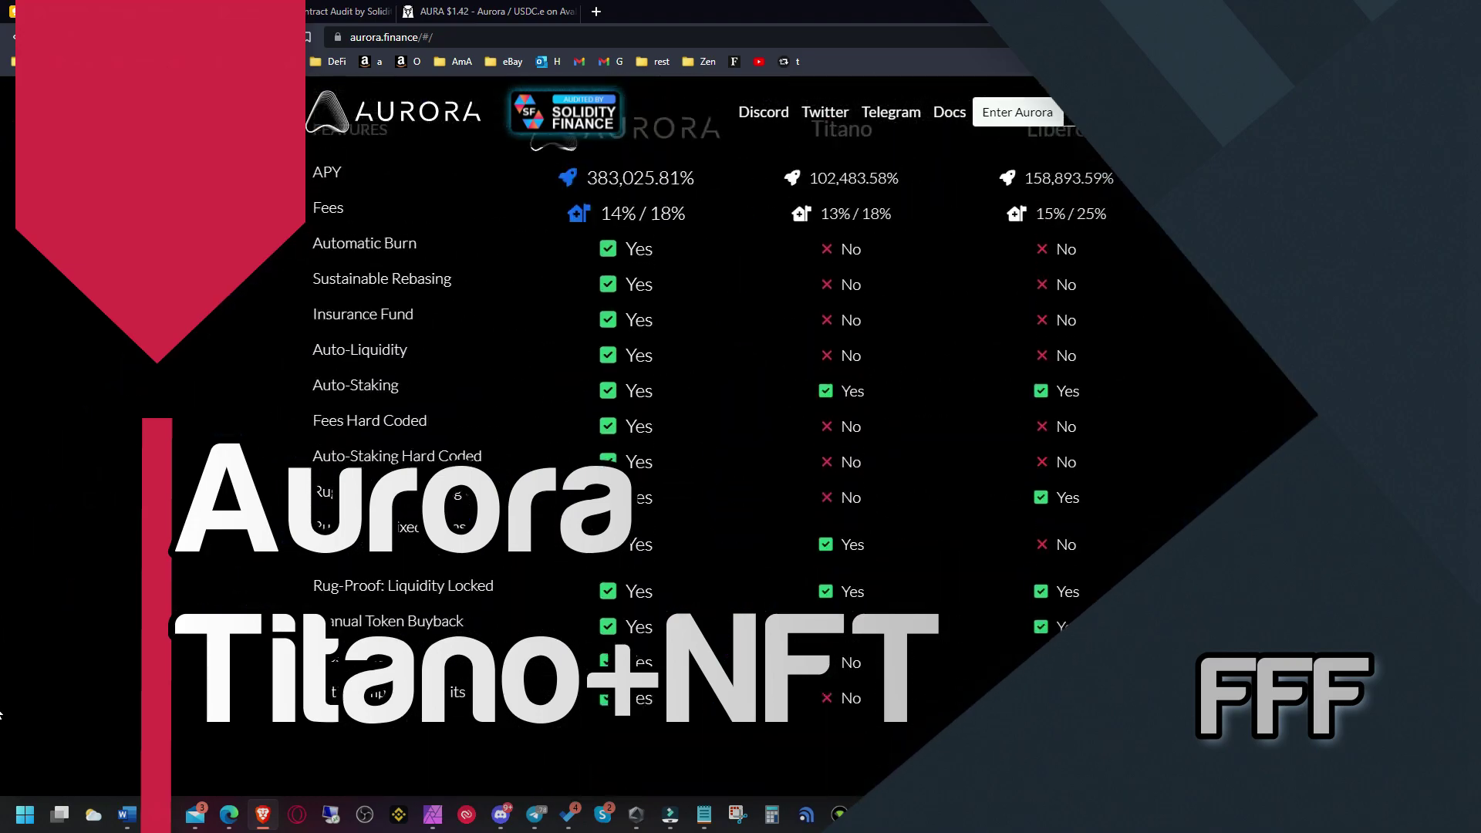
scroll(2, 714, up, 1)
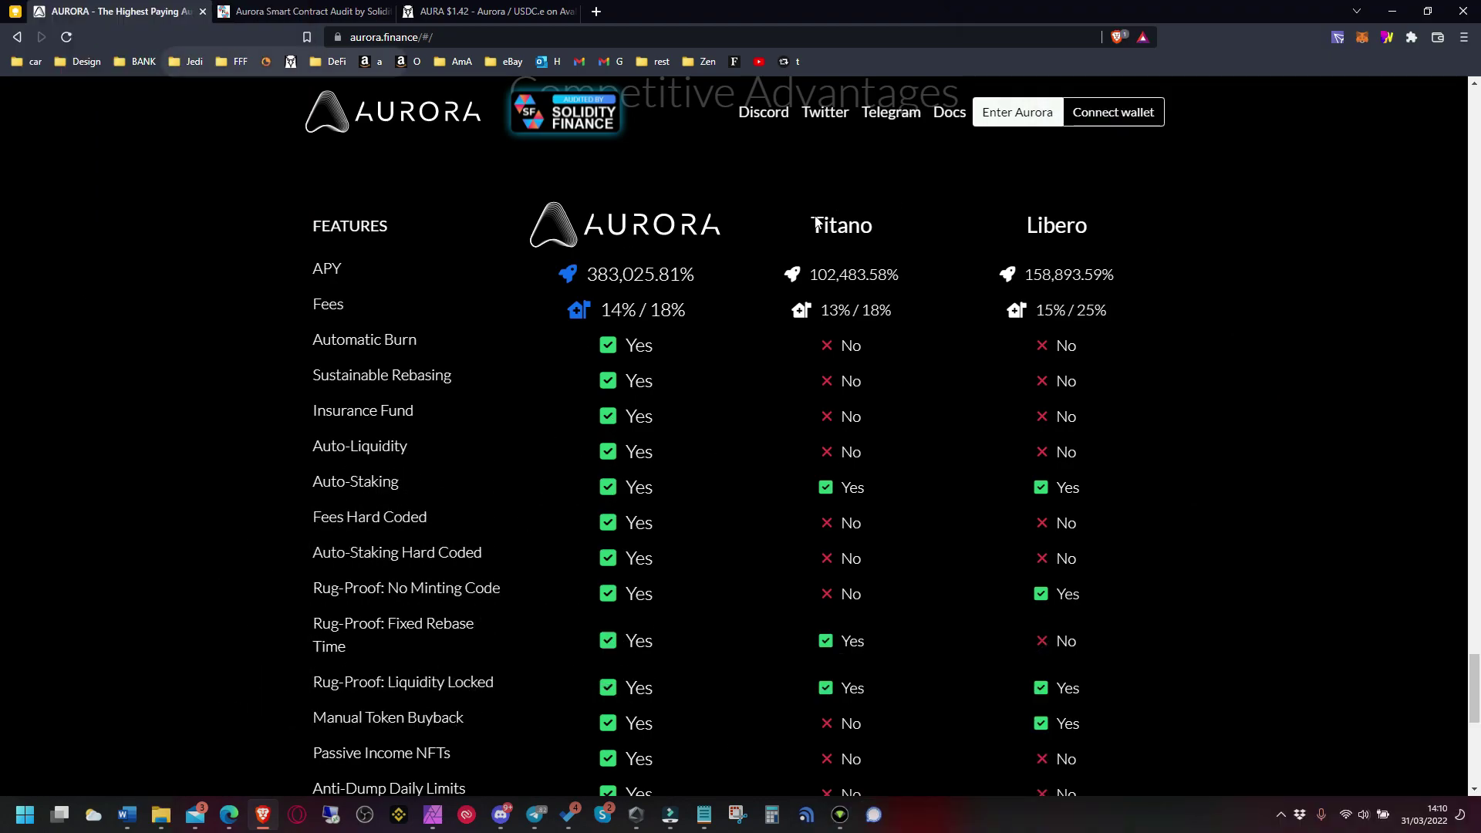
scroll(603, 365, down, 2)
scroll(668, 255, up, 1)
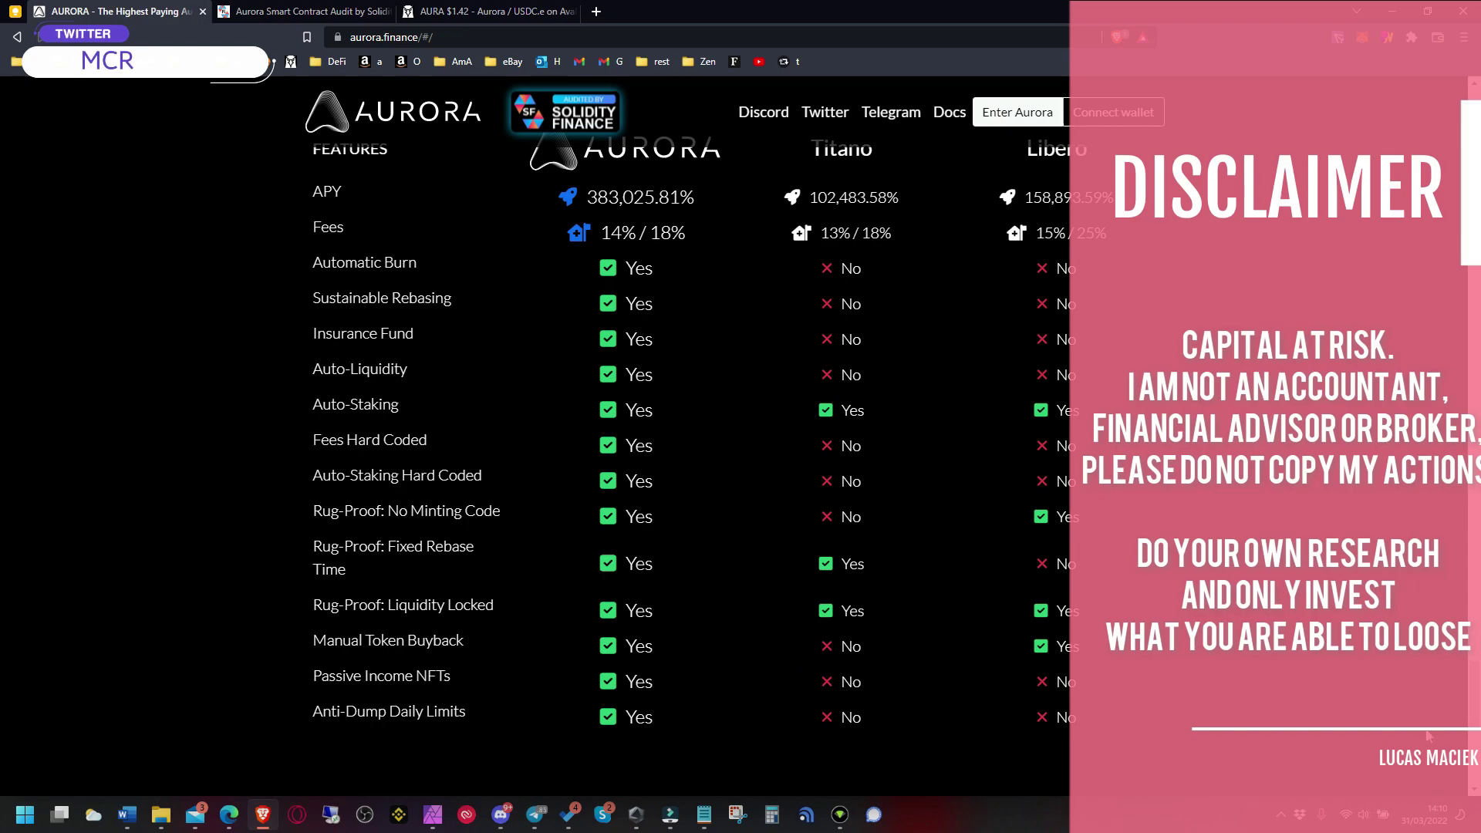
scroll(3, 702, up, 5)
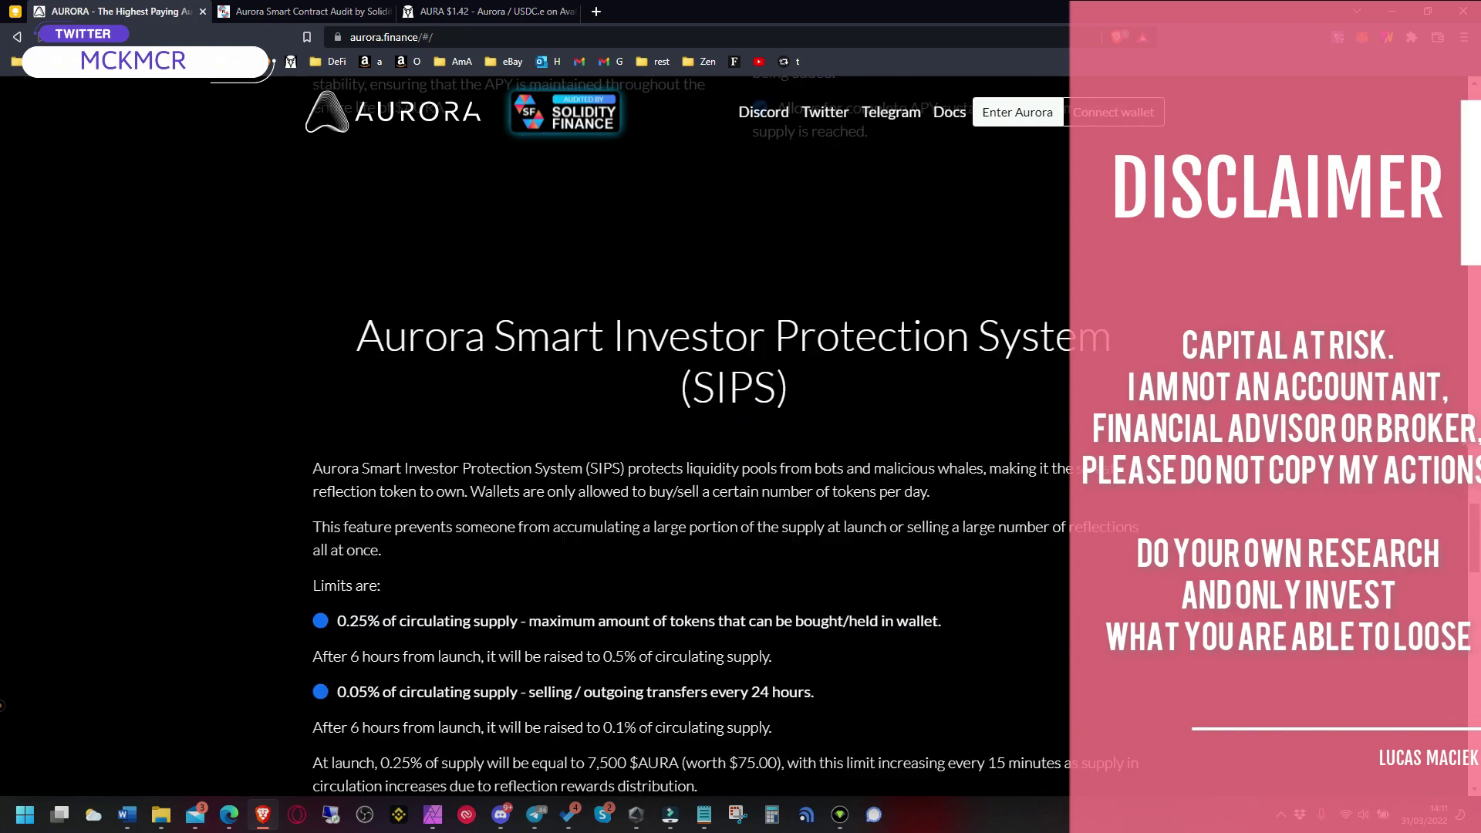
scroll(6, 611, up, 5)
scroll(3, 217, up, 5)
scroll(3, 185, up, 1)
scroll(3, 151, up, 4)
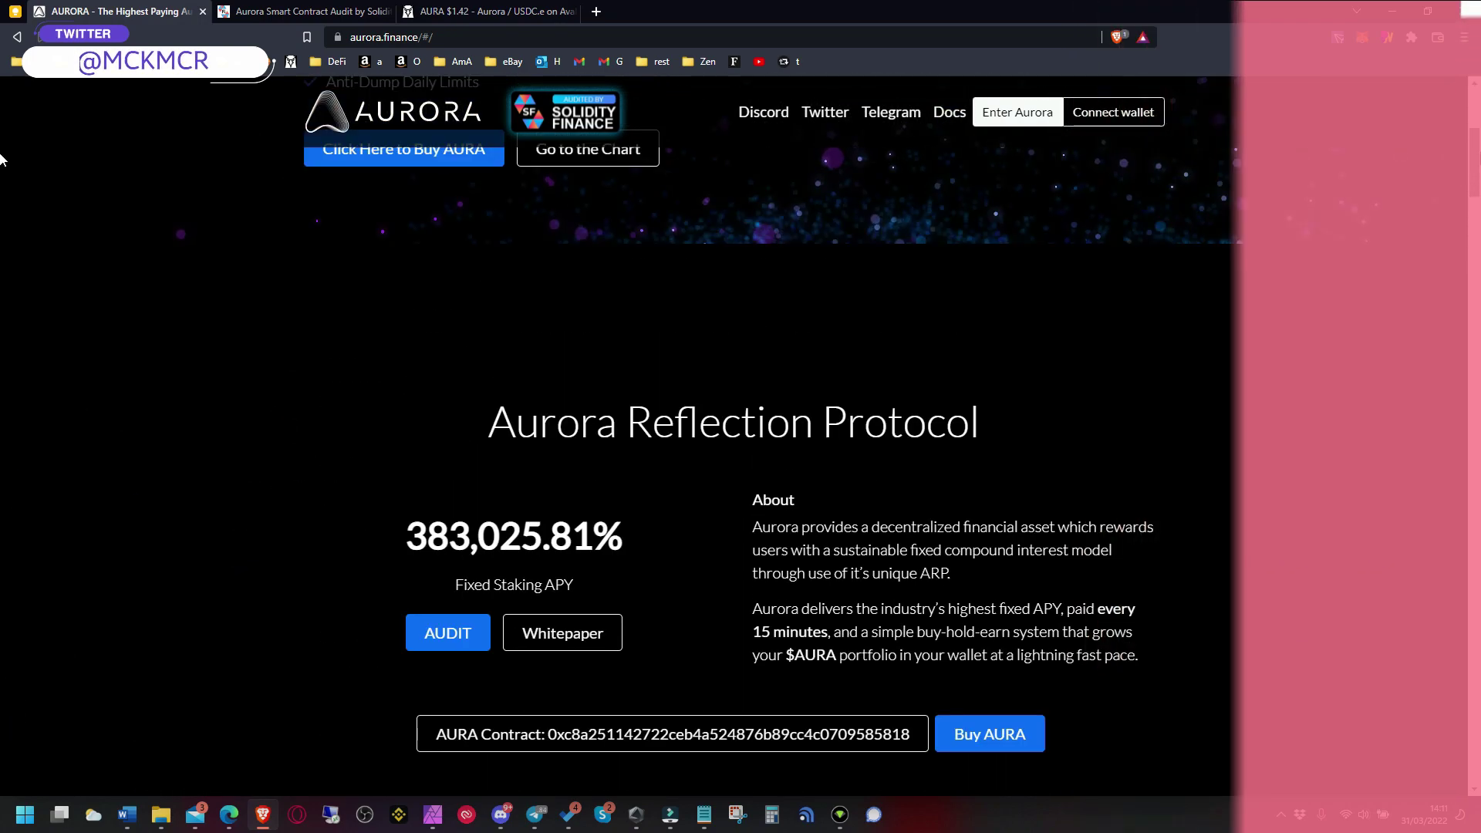
scroll(2, 128, up, 3)
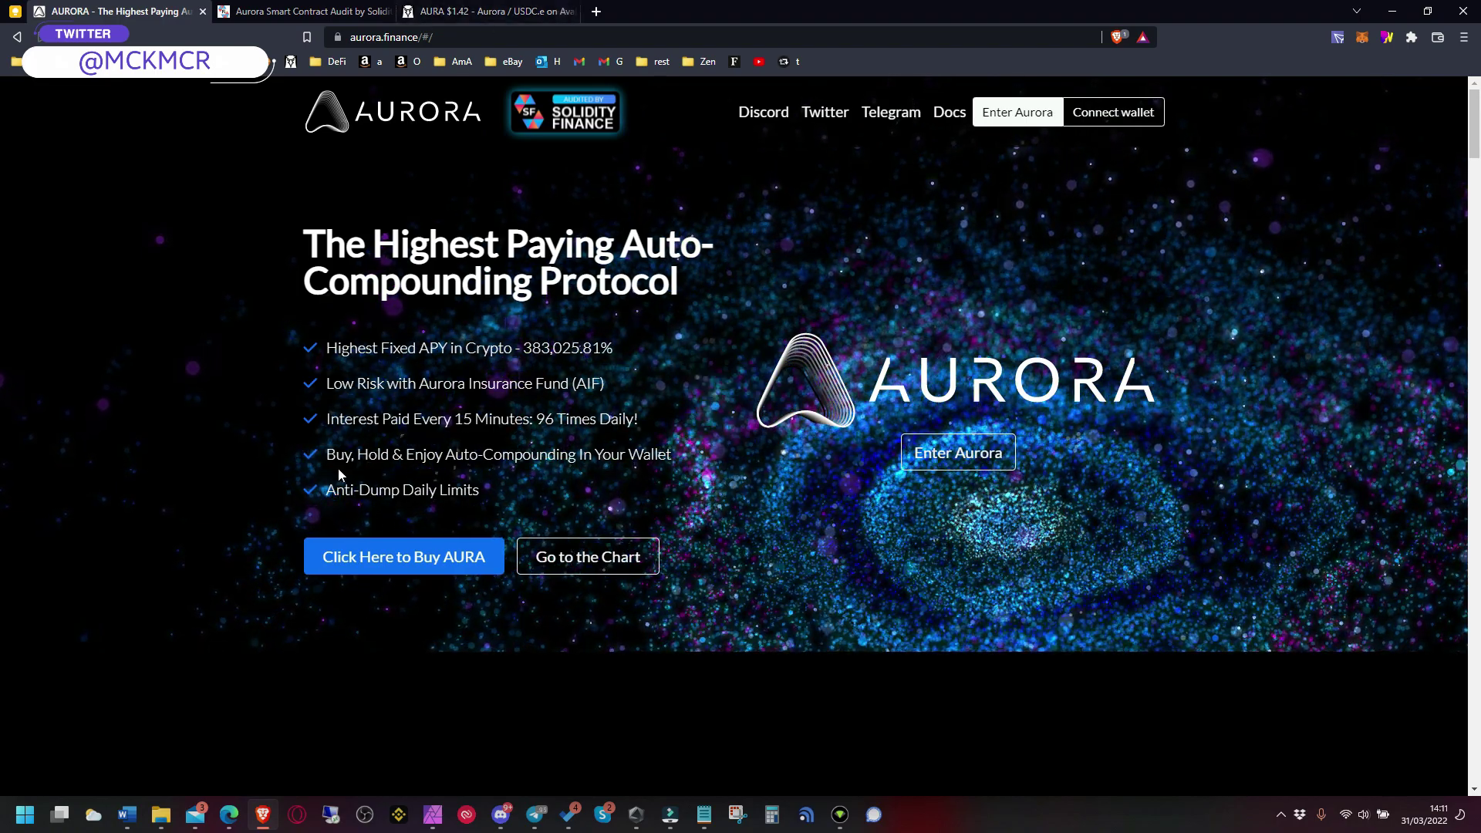
scroll(728, 439, down, 3)
scroll(689, 405, down, 3)
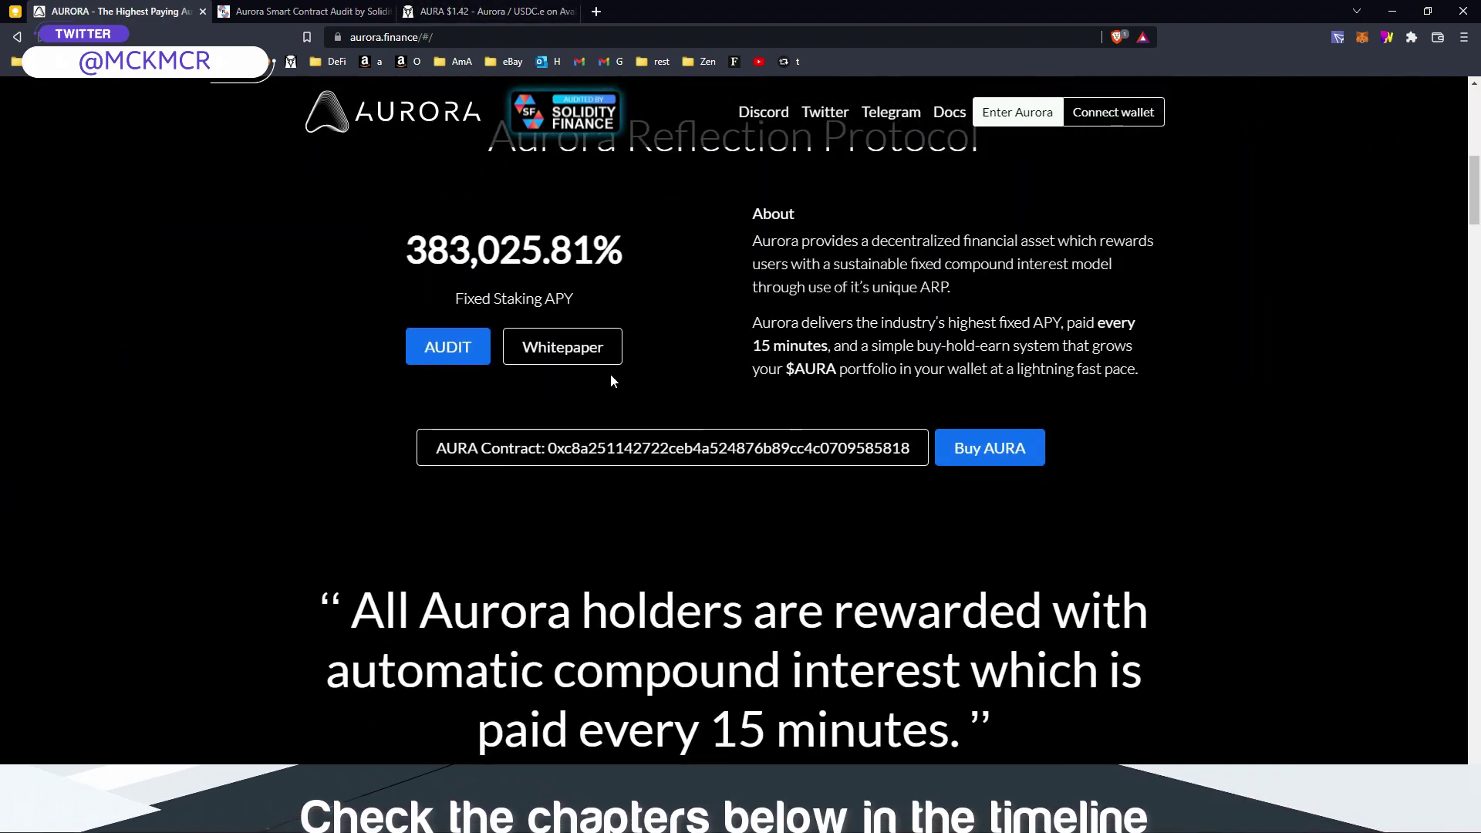
scroll(649, 377, up, 1)
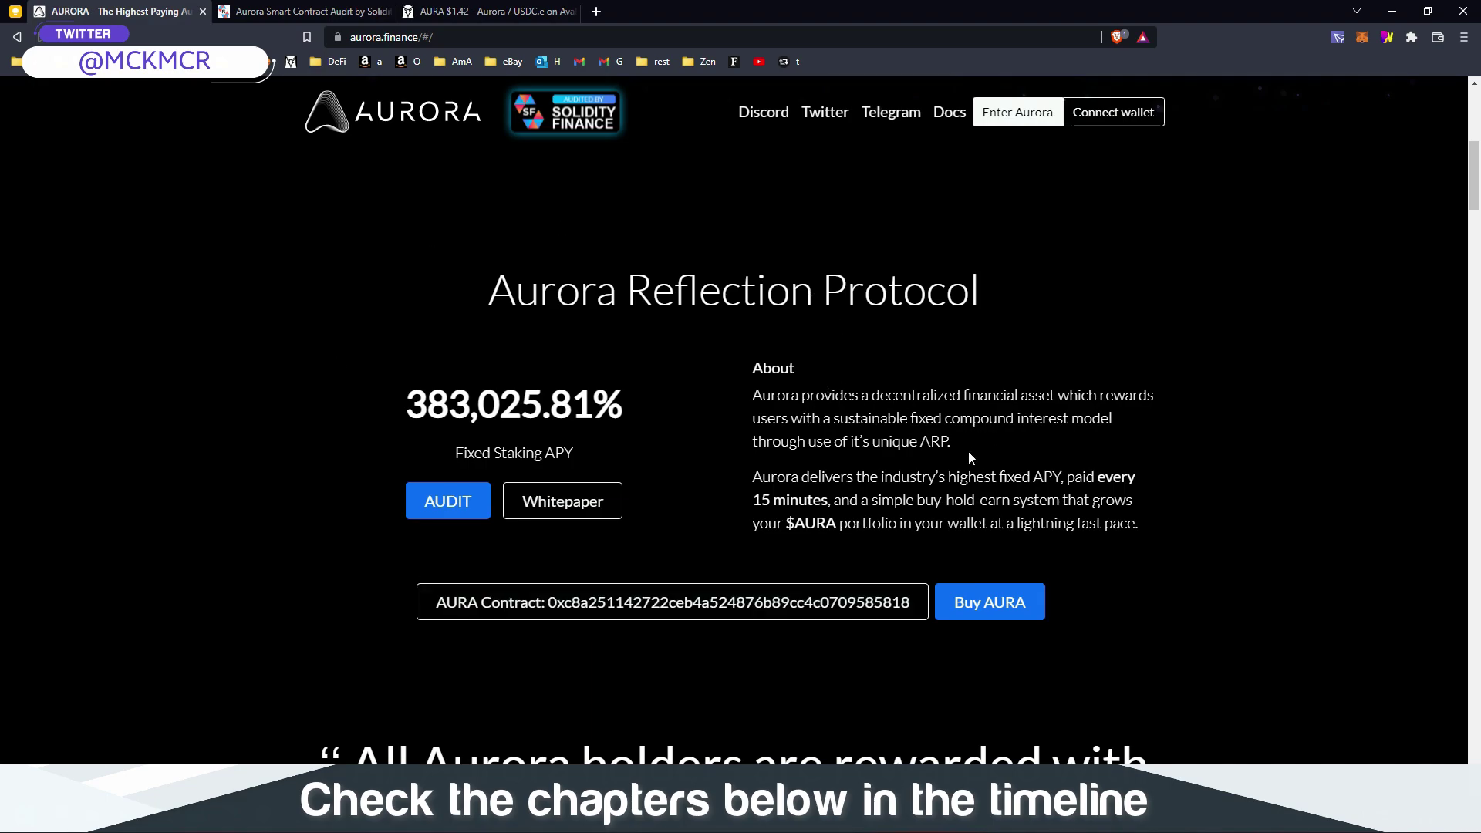
Open the whitepaper docs and browse the Black Hole, Liquidity Turbine and Fixed APY pages.
click(572, 497)
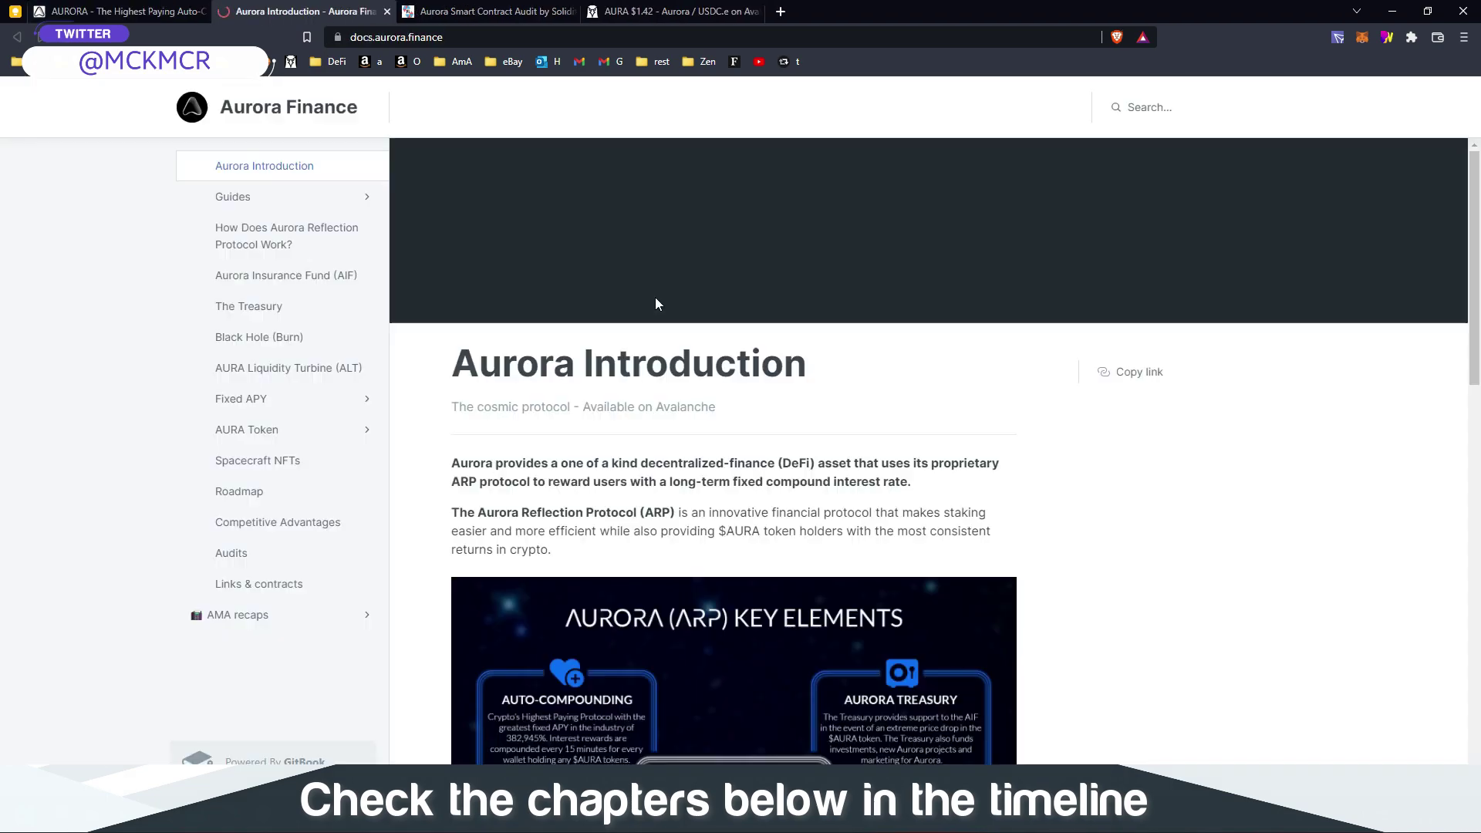
click(285, 336)
click(255, 368)
click(243, 398)
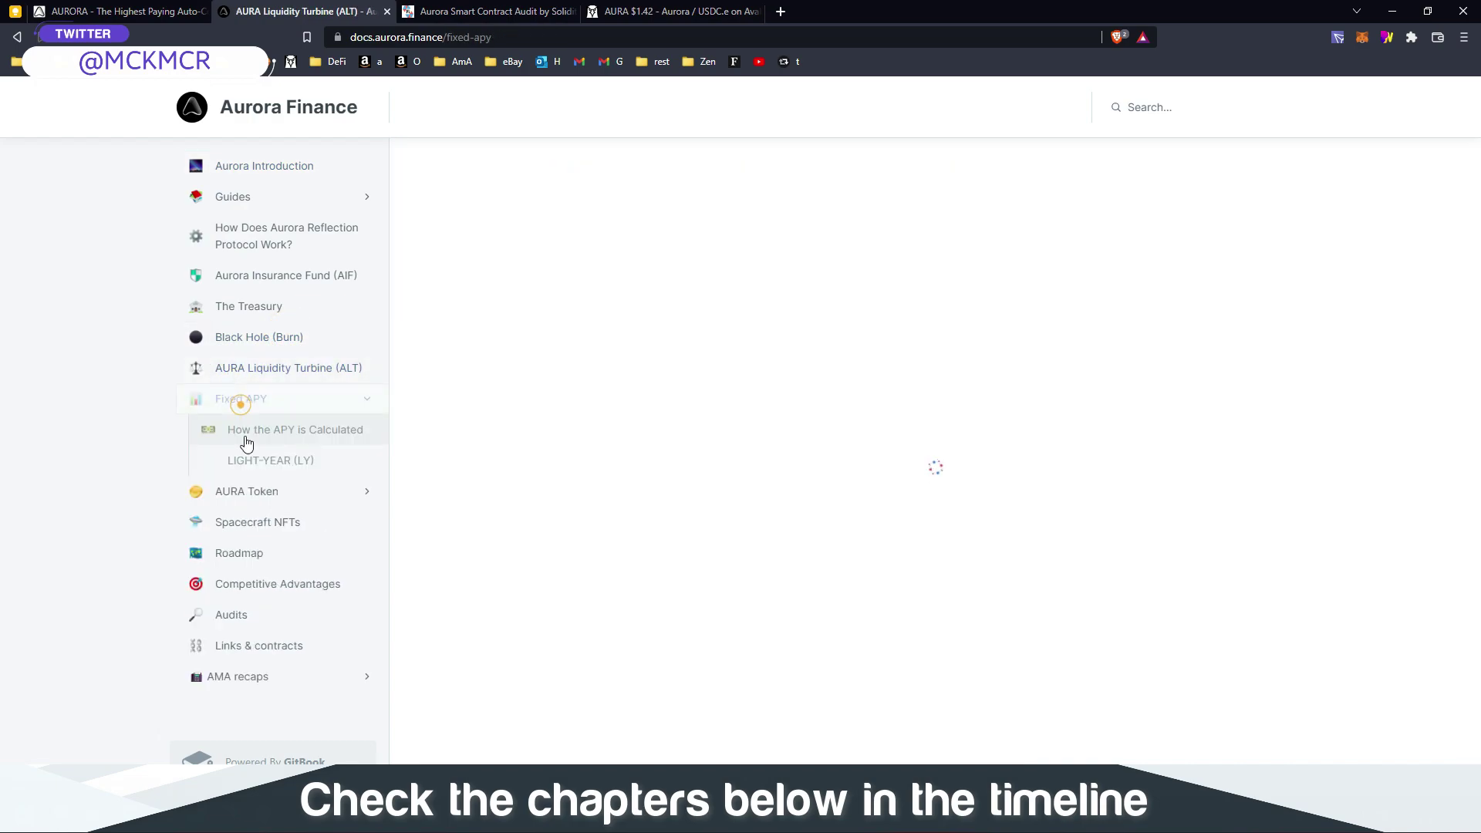
Read the Insurance Fund, Treasury and Black Hole (Burn) pages, then return to the Aurora homepage.
click(269, 276)
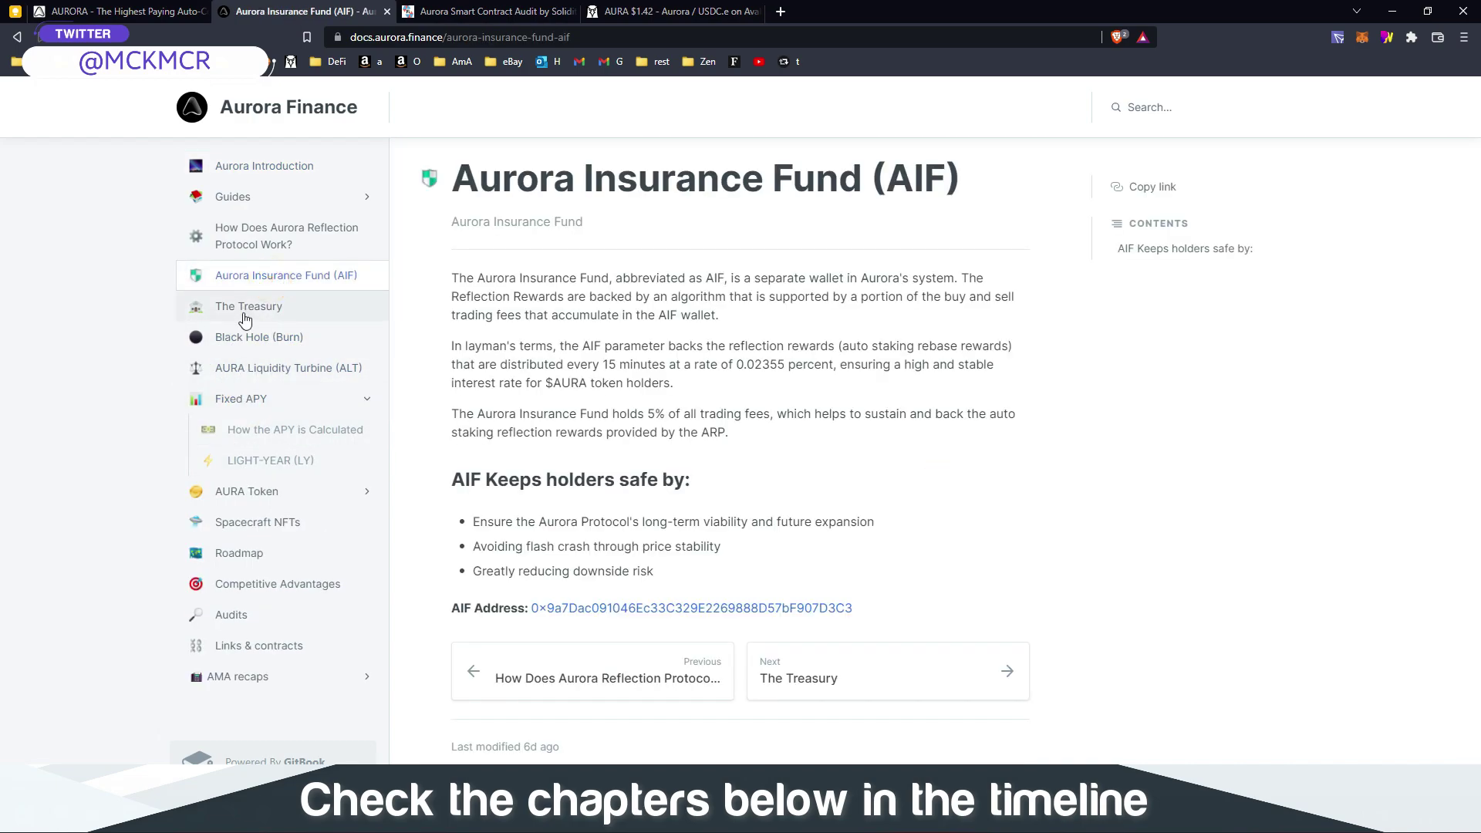
click(249, 313)
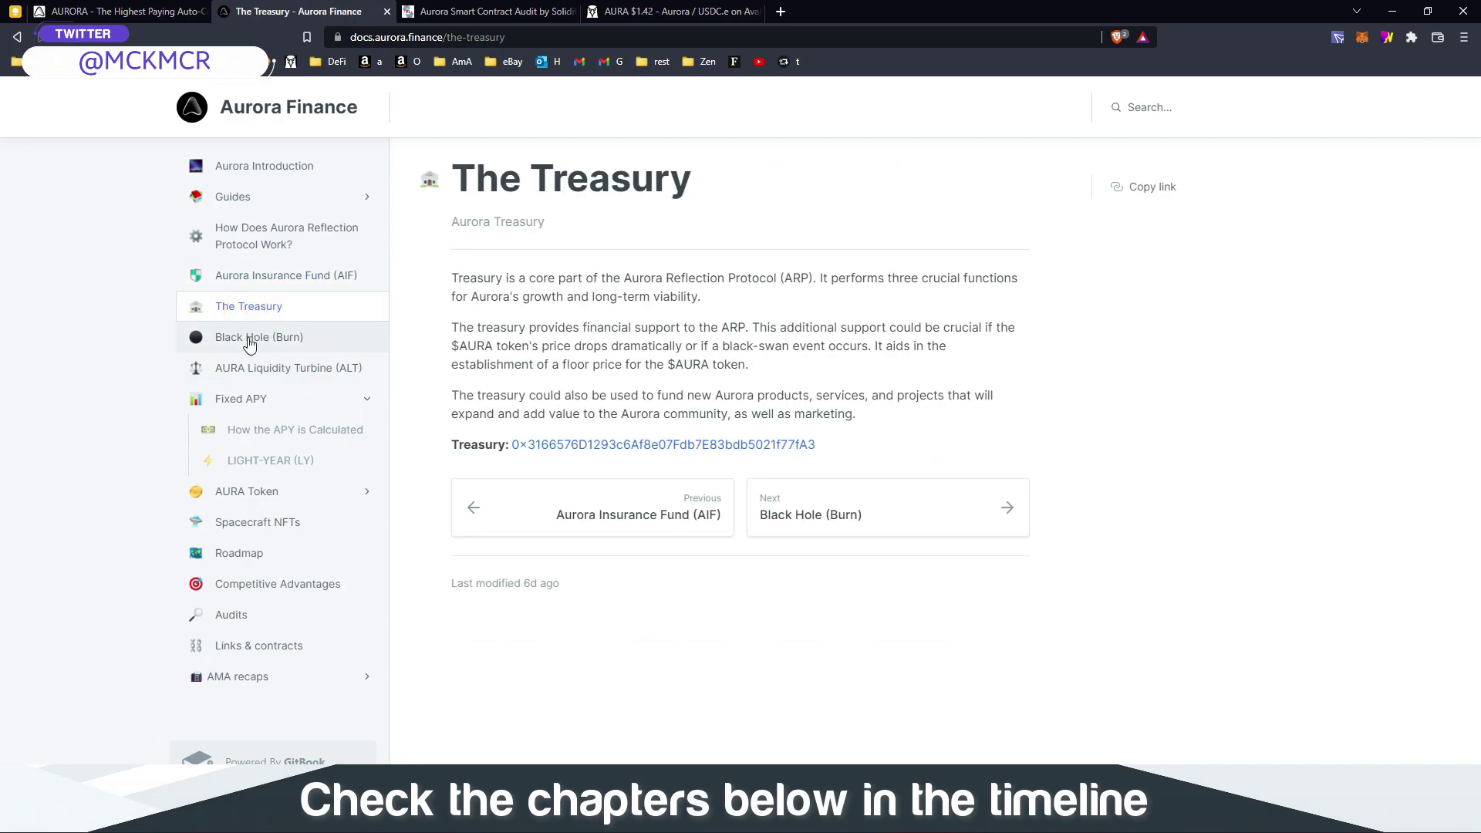
click(244, 338)
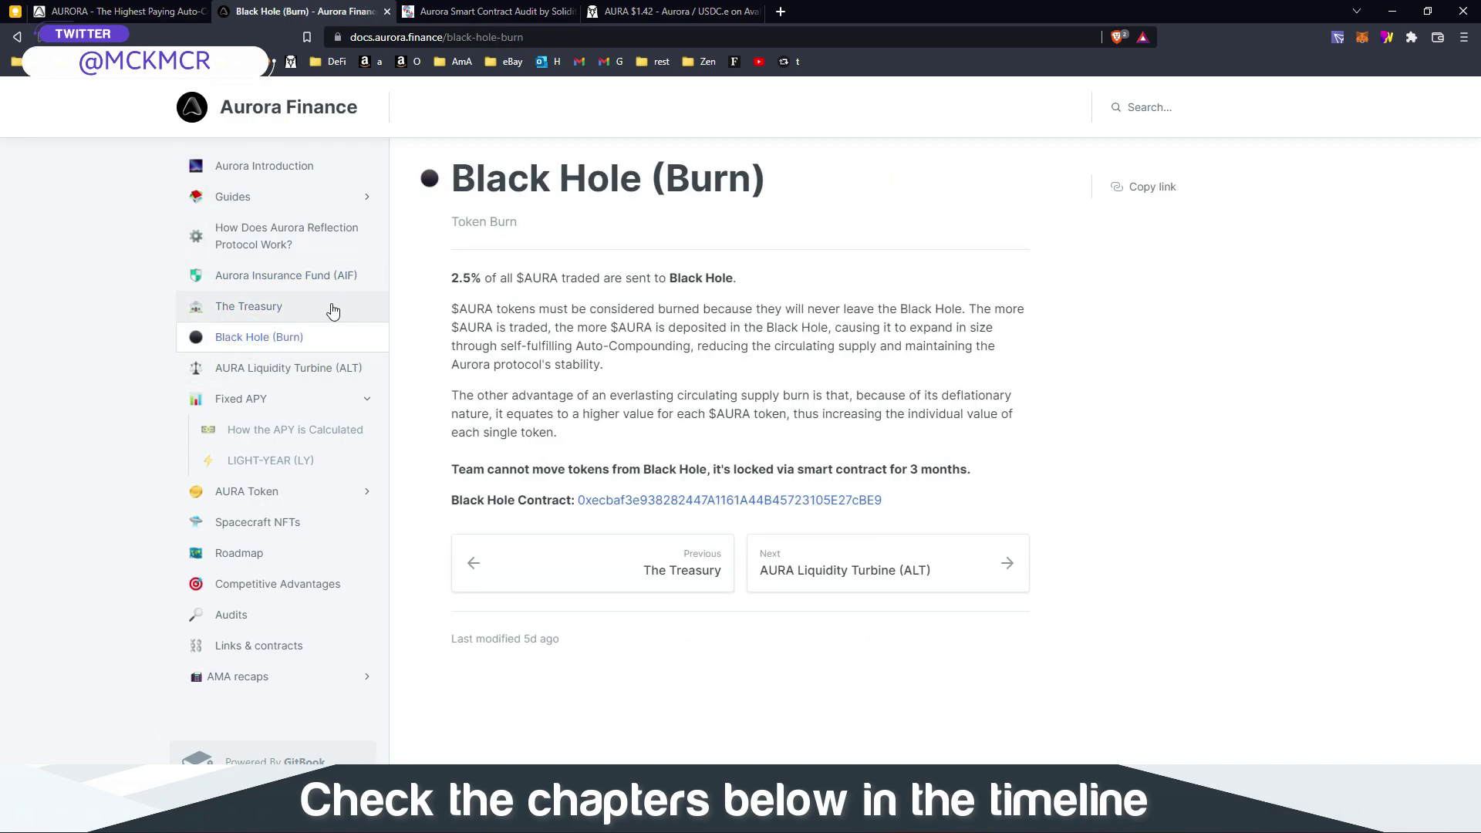
click(117, 13)
scroll(206, 397, down, 4)
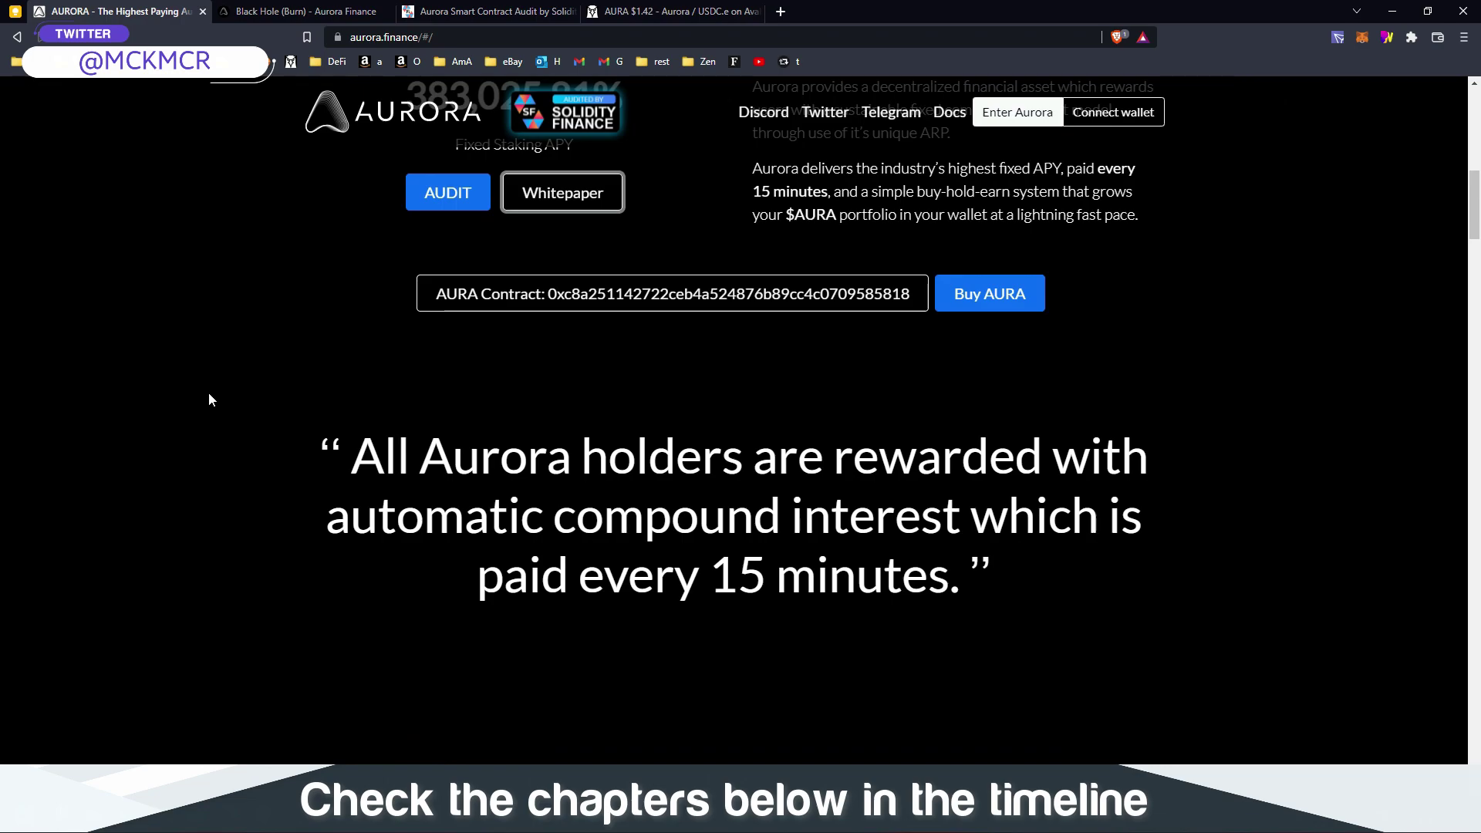
scroll(208, 399, down, 2)
scroll(209, 399, down, 1)
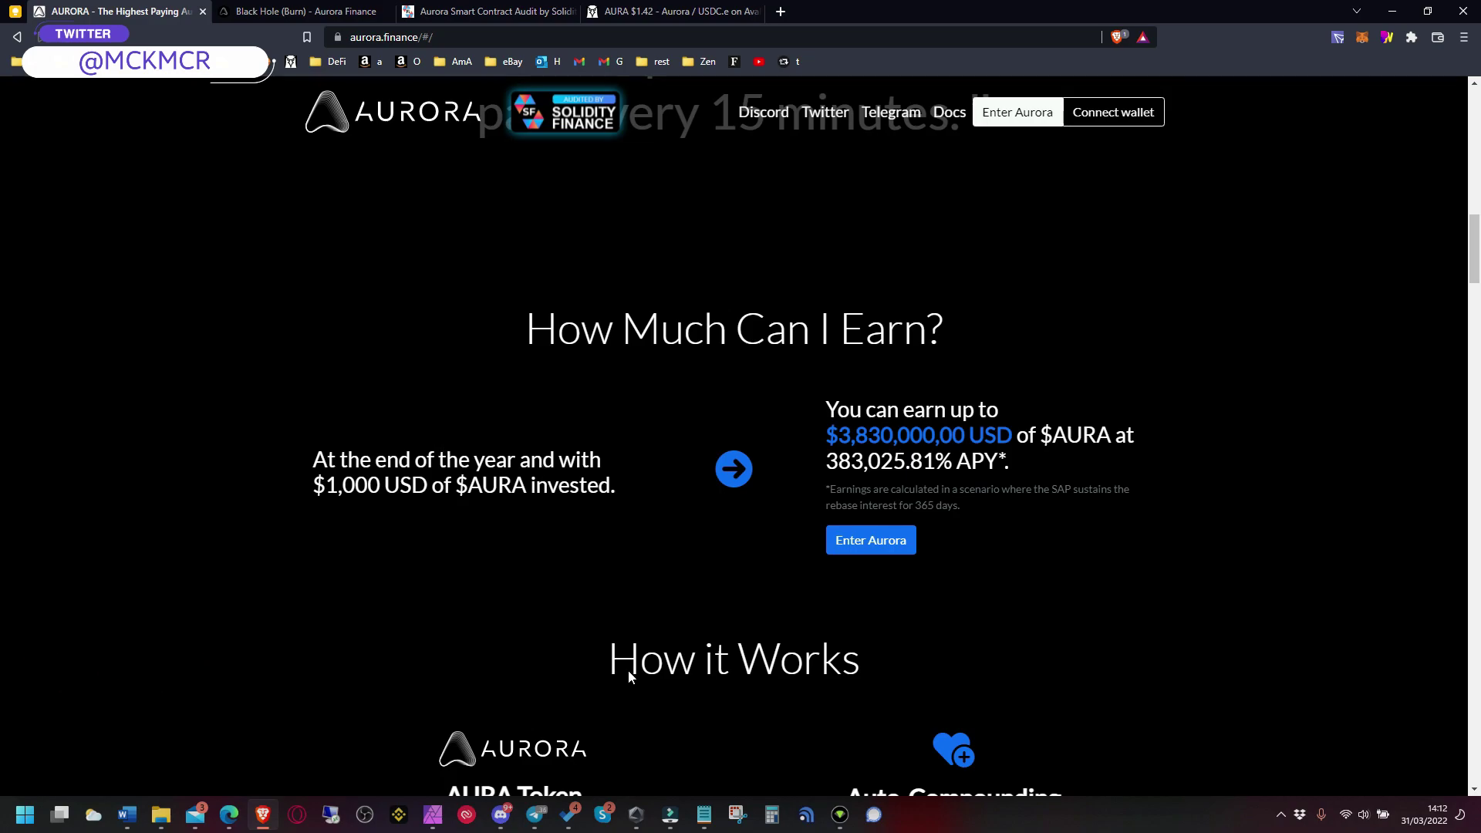
scroll(351, 516, down, 2)
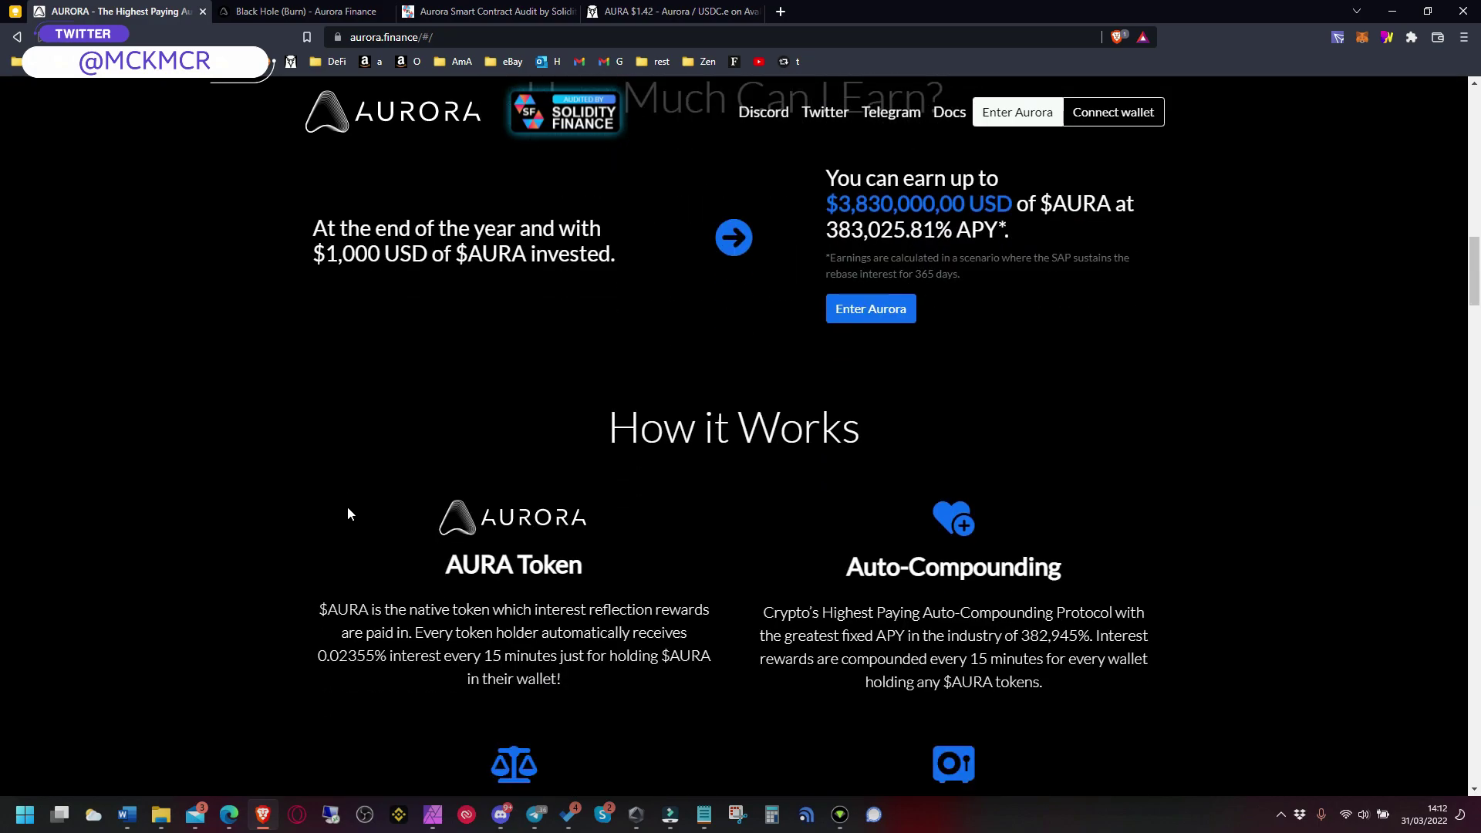
scroll(491, 381, up, 2)
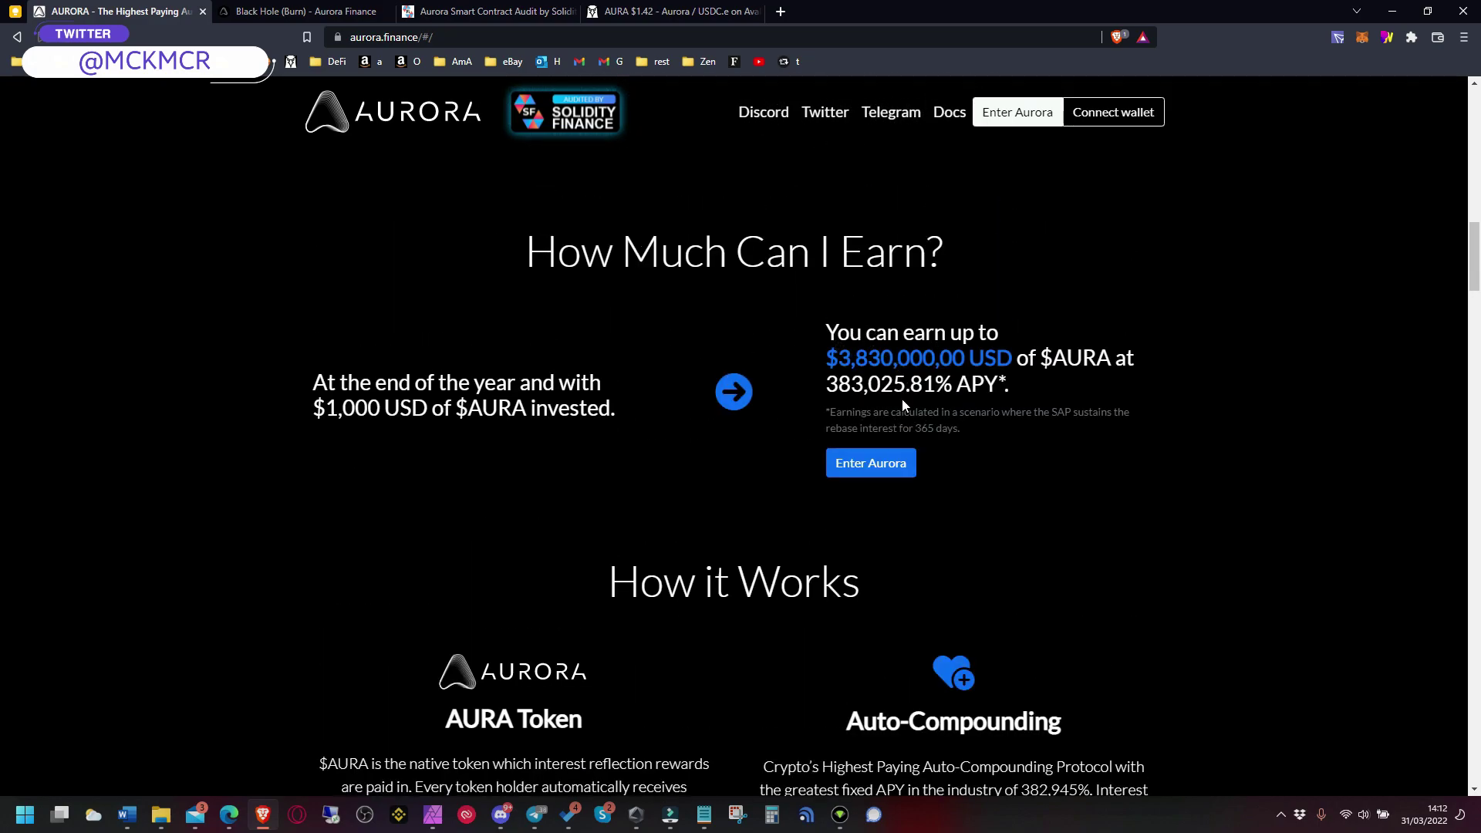
scroll(330, 530, down, 2)
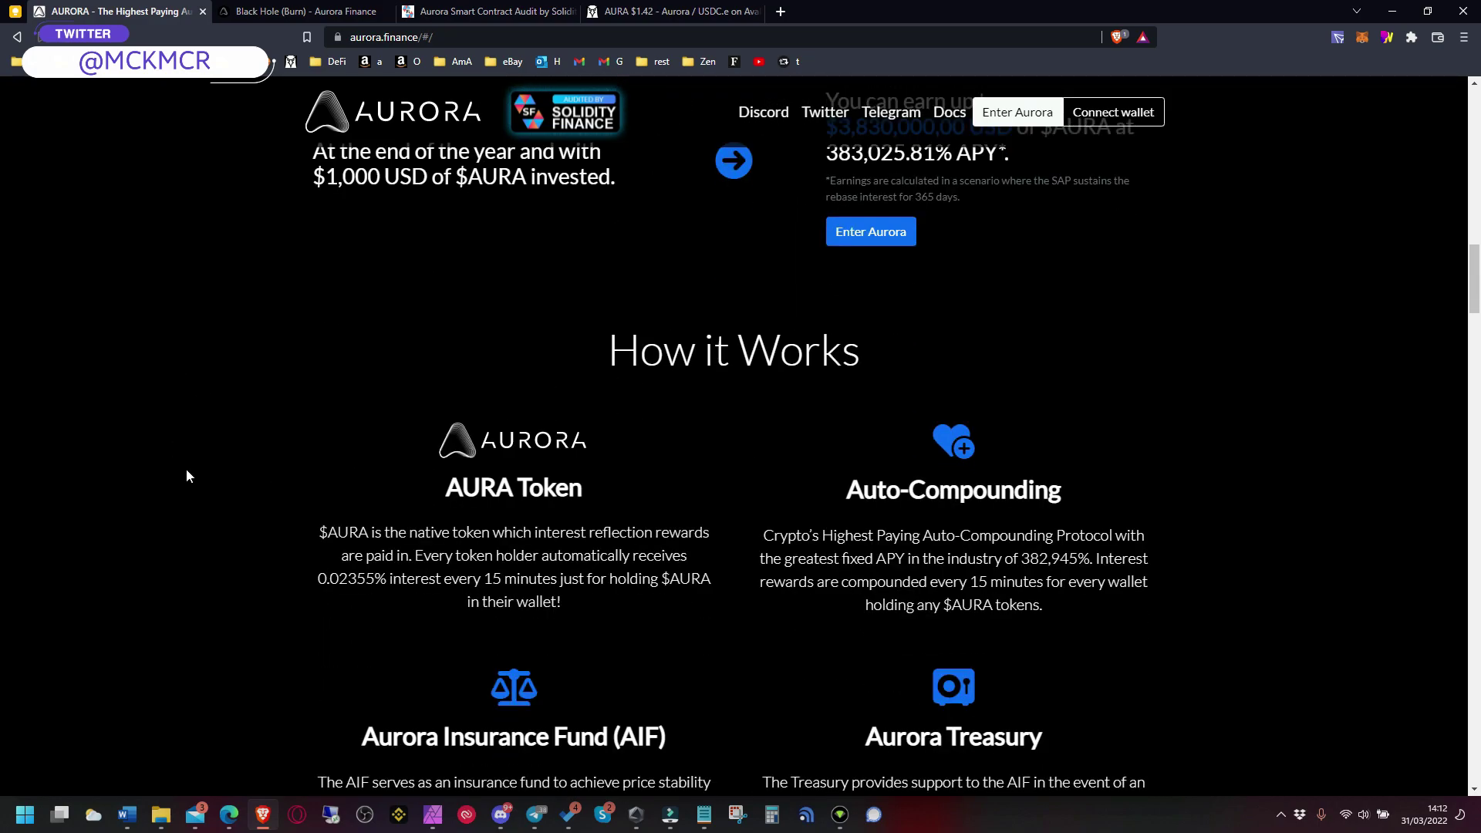
scroll(177, 449, down, 2)
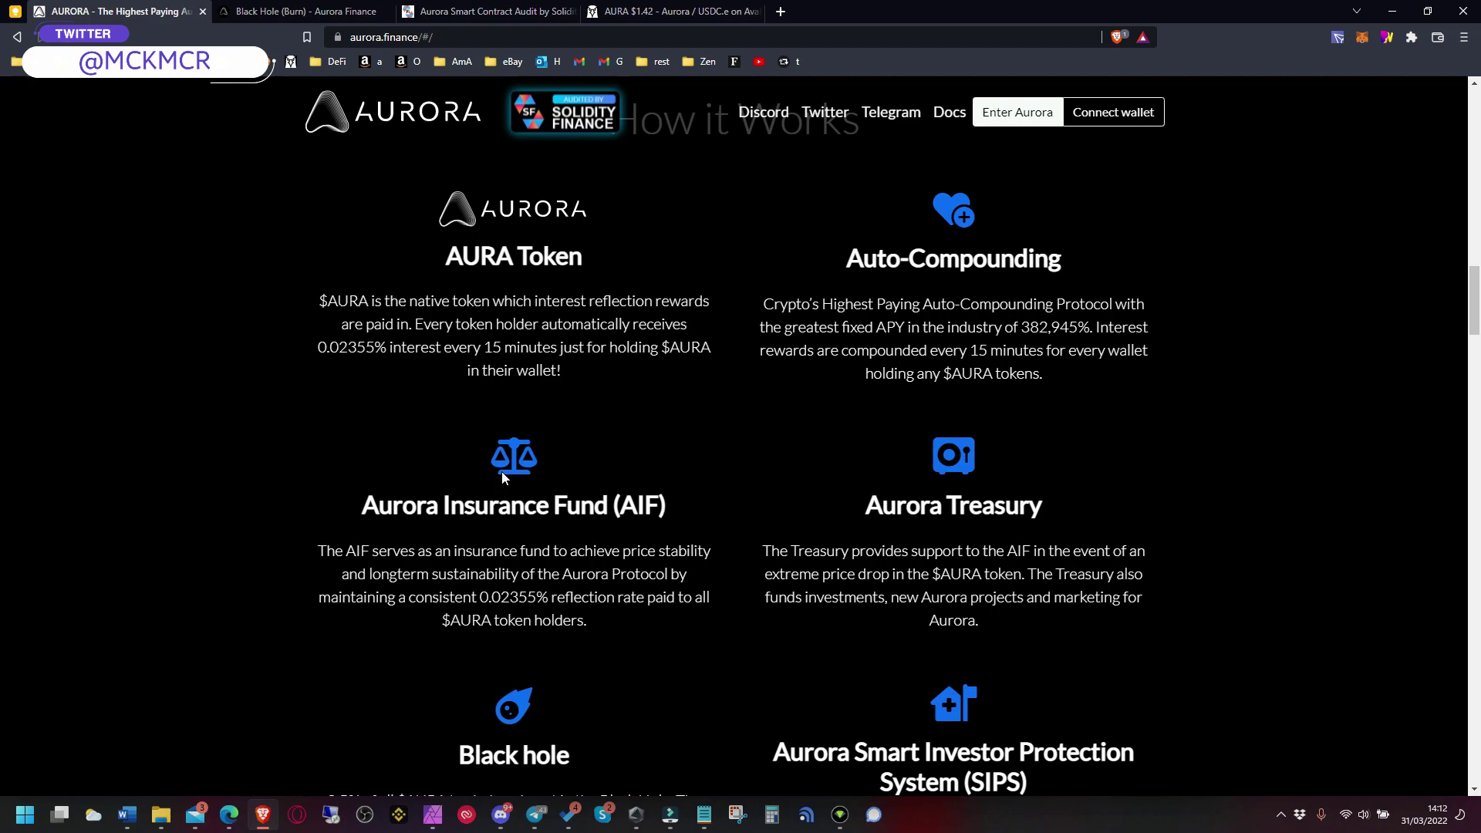
scroll(548, 556, down, 1)
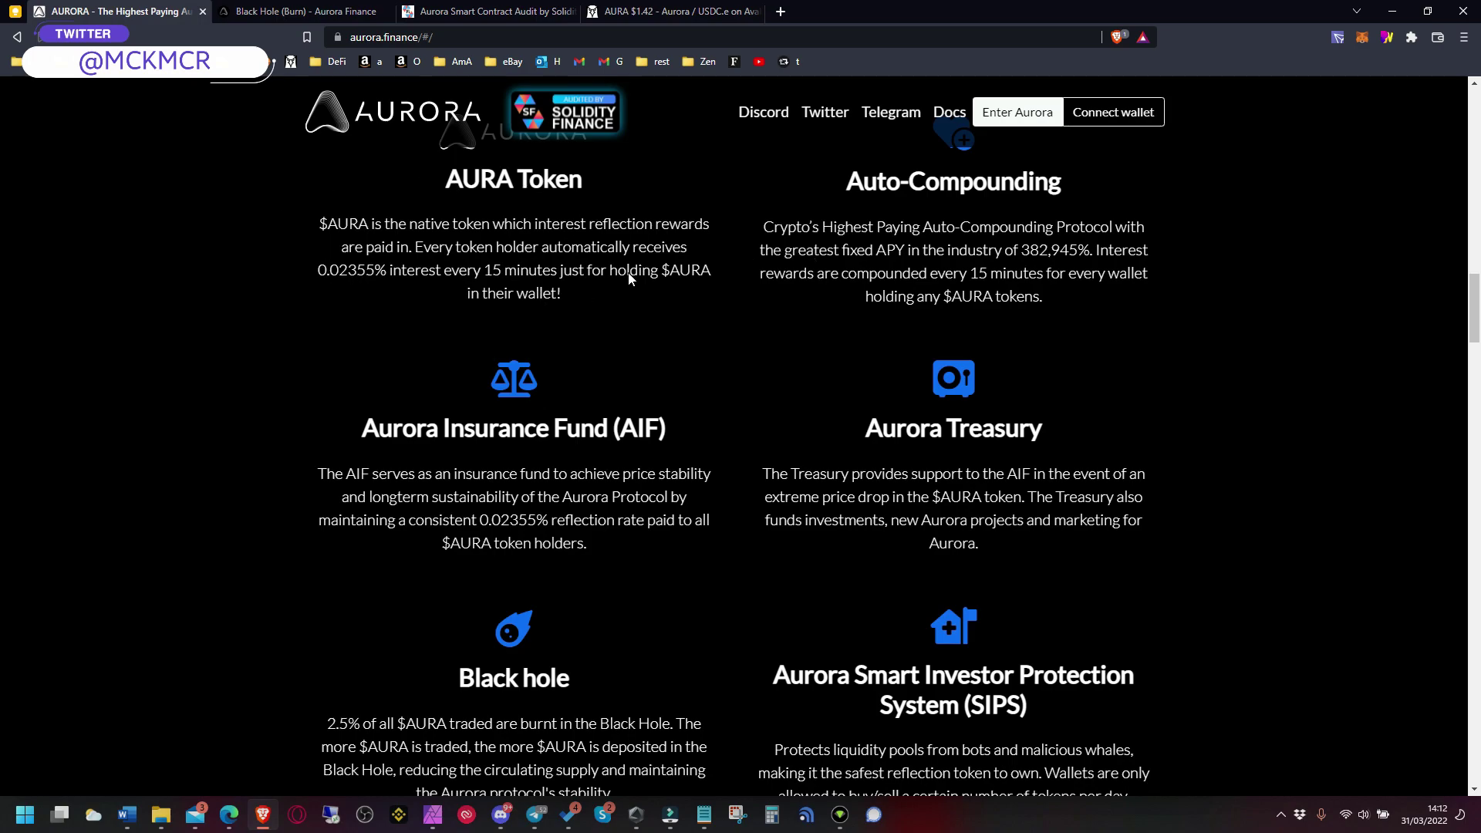
click(447, 179)
scroll(397, 312, down, 2)
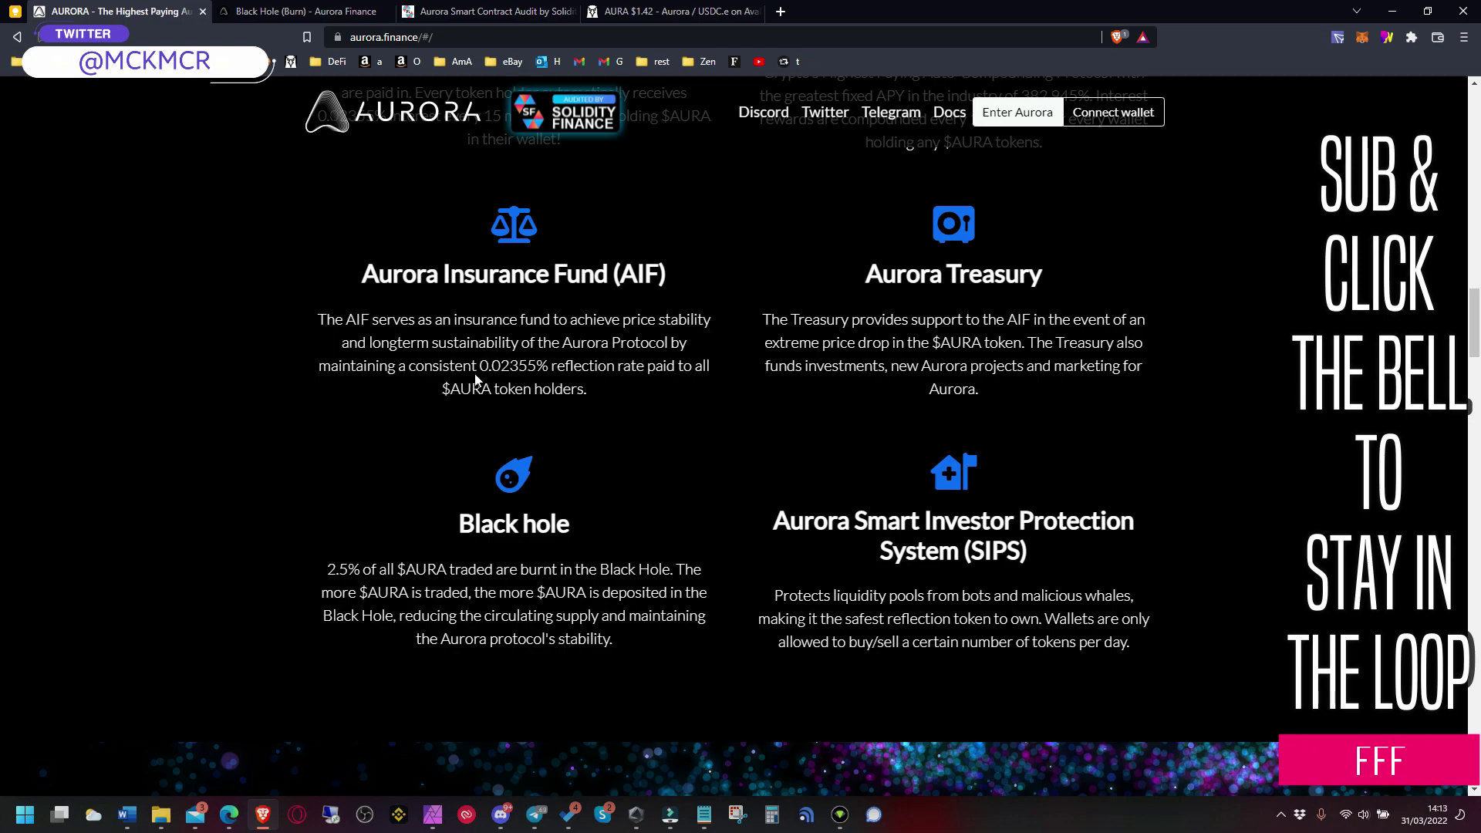
scroll(556, 421, up, 2)
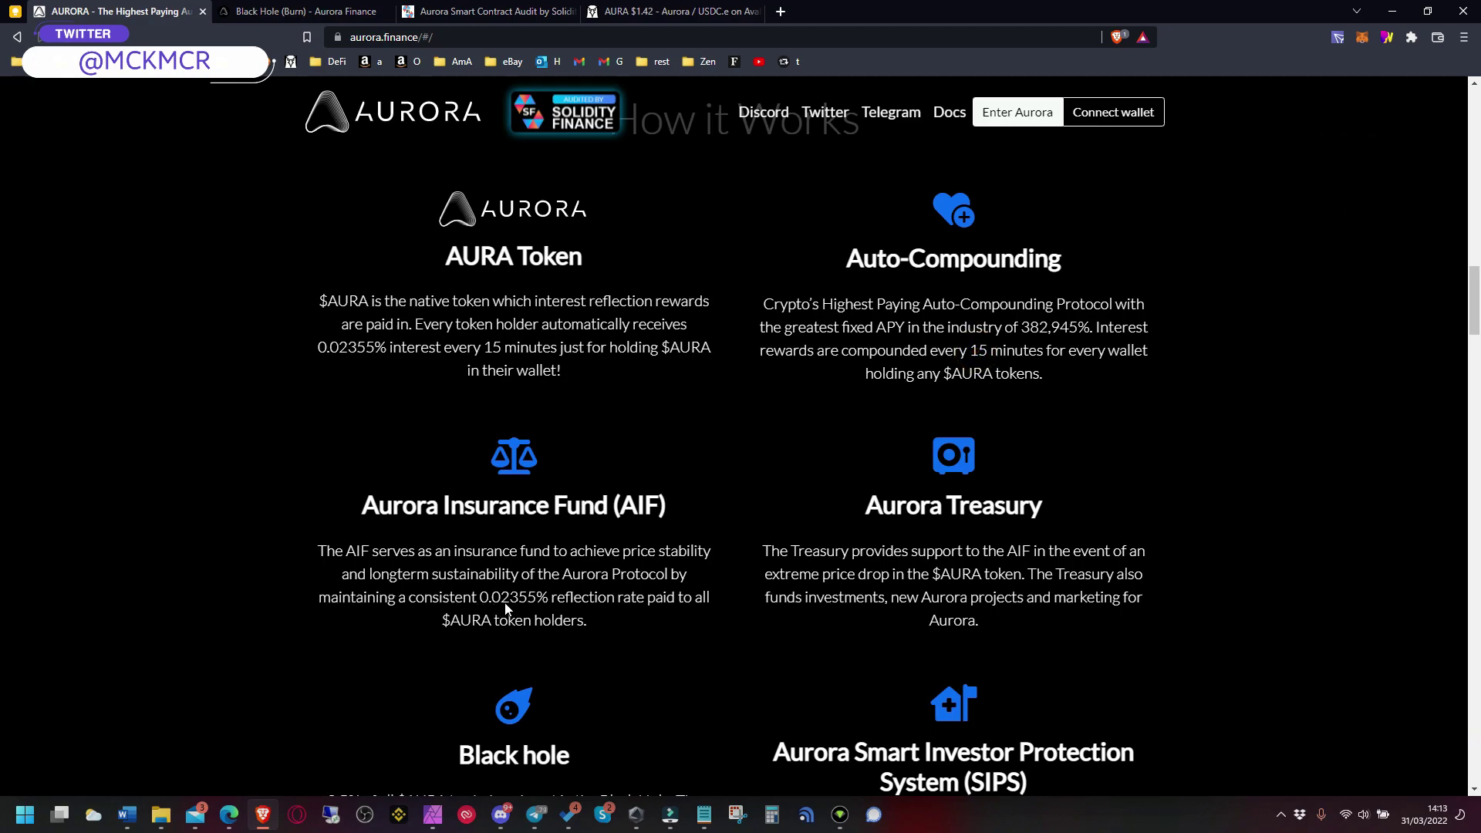
scroll(687, 488, down, 1)
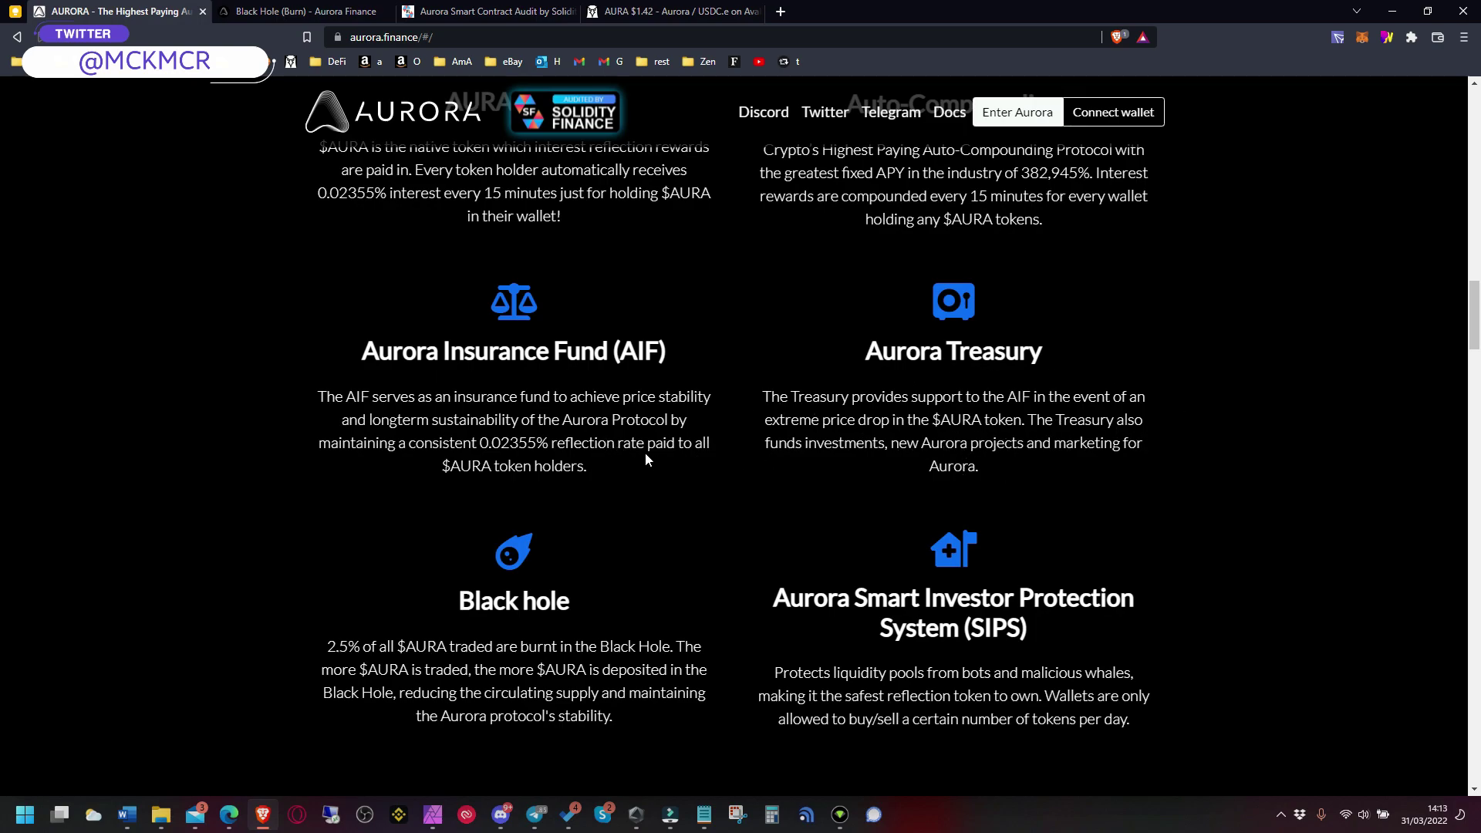
scroll(473, 477, down, 1)
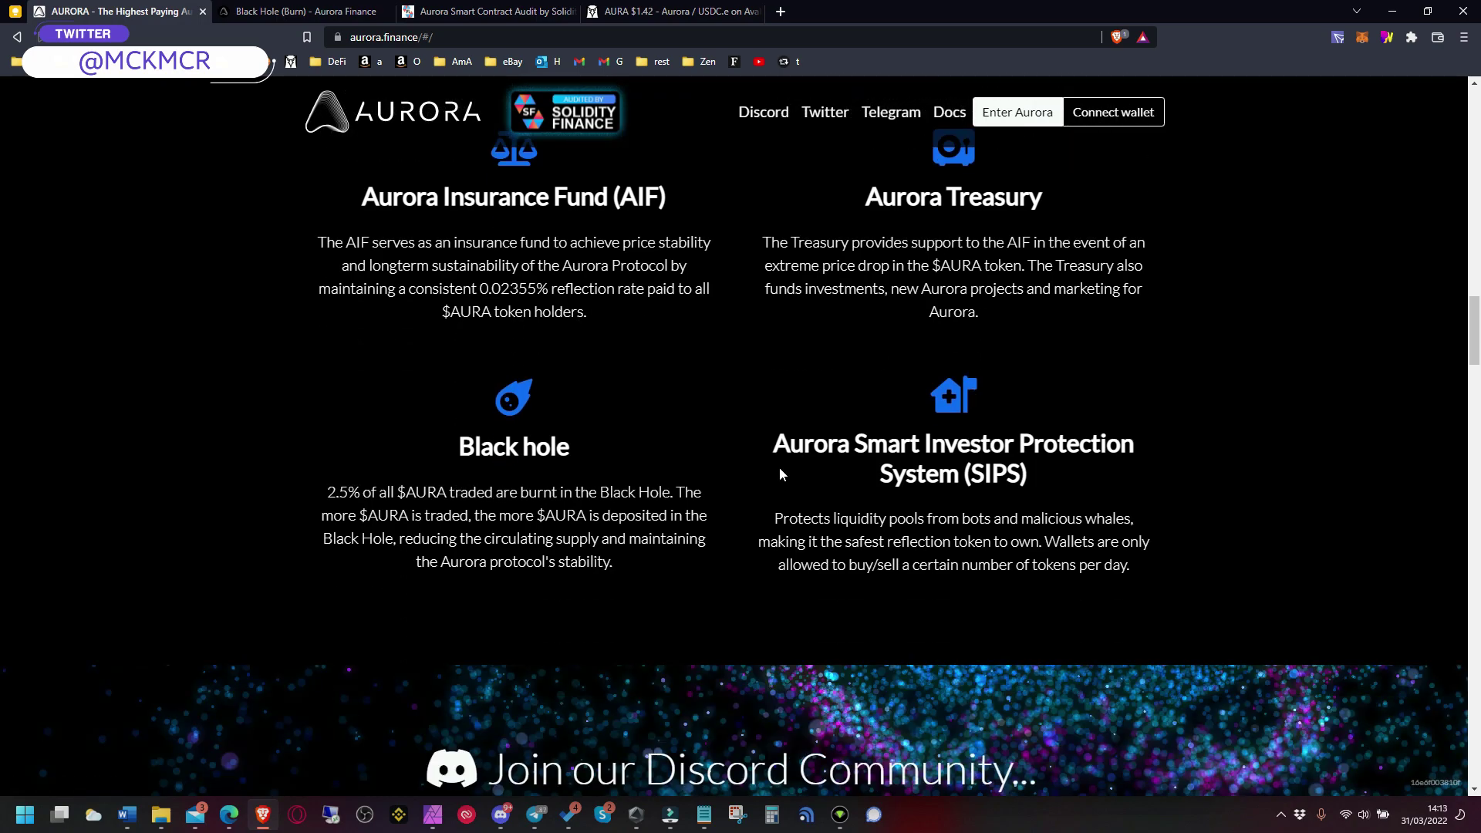
scroll(757, 488, down, 1)
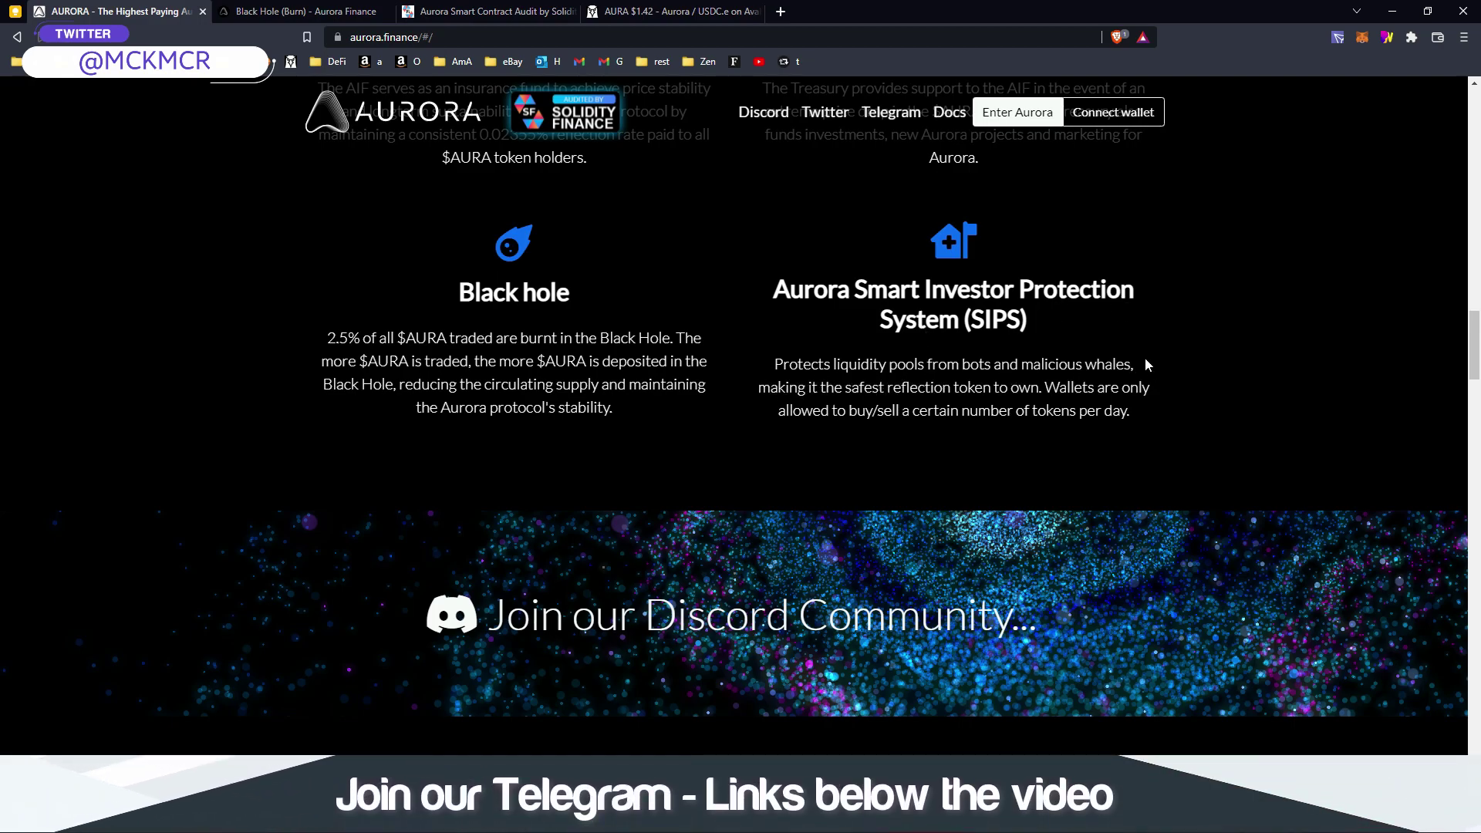
scroll(797, 409, down, 1)
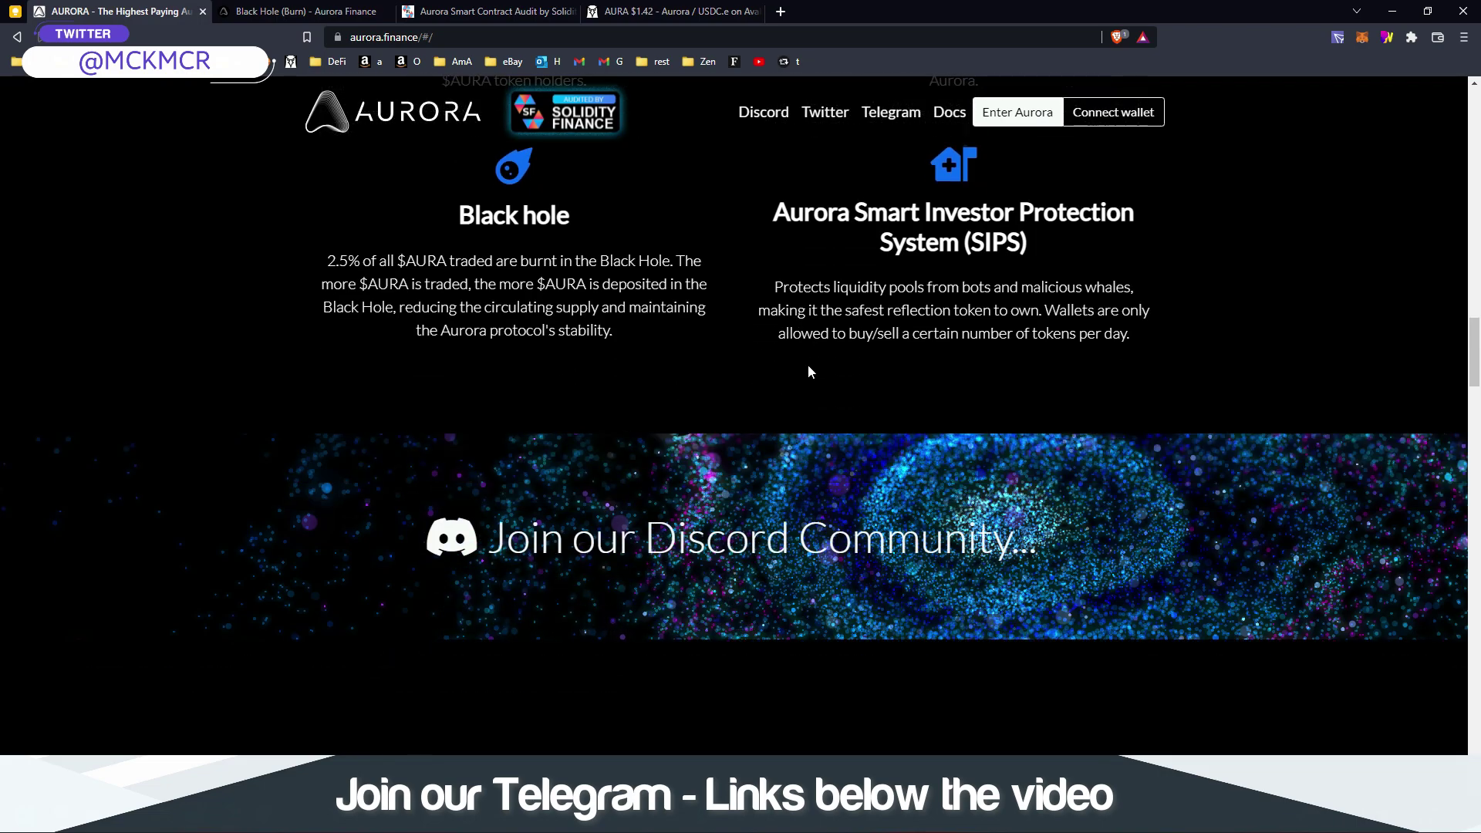
scroll(486, 402, down, 3)
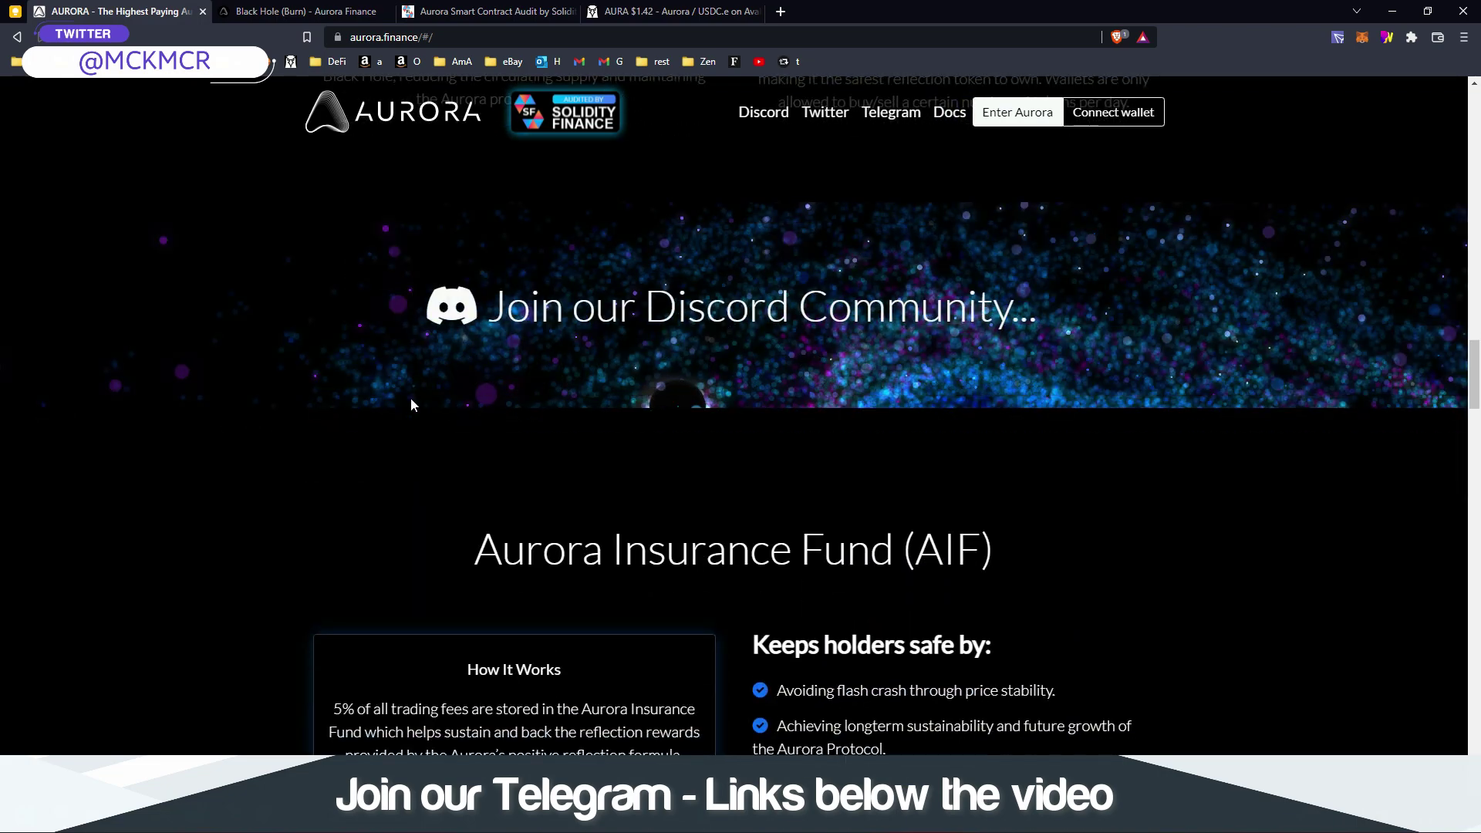
scroll(162, 509, down, 2)
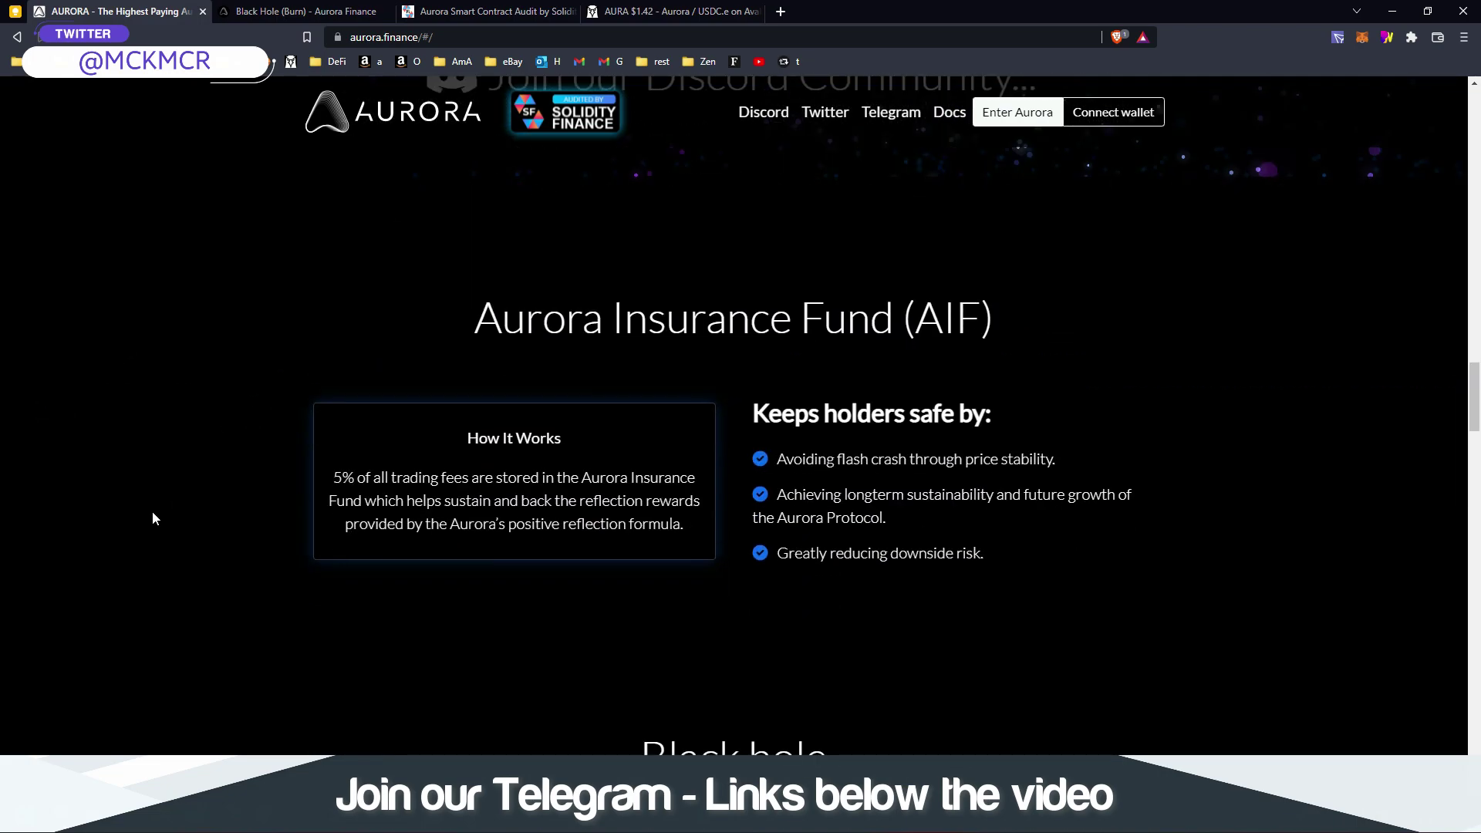
scroll(151, 518, down, 2)
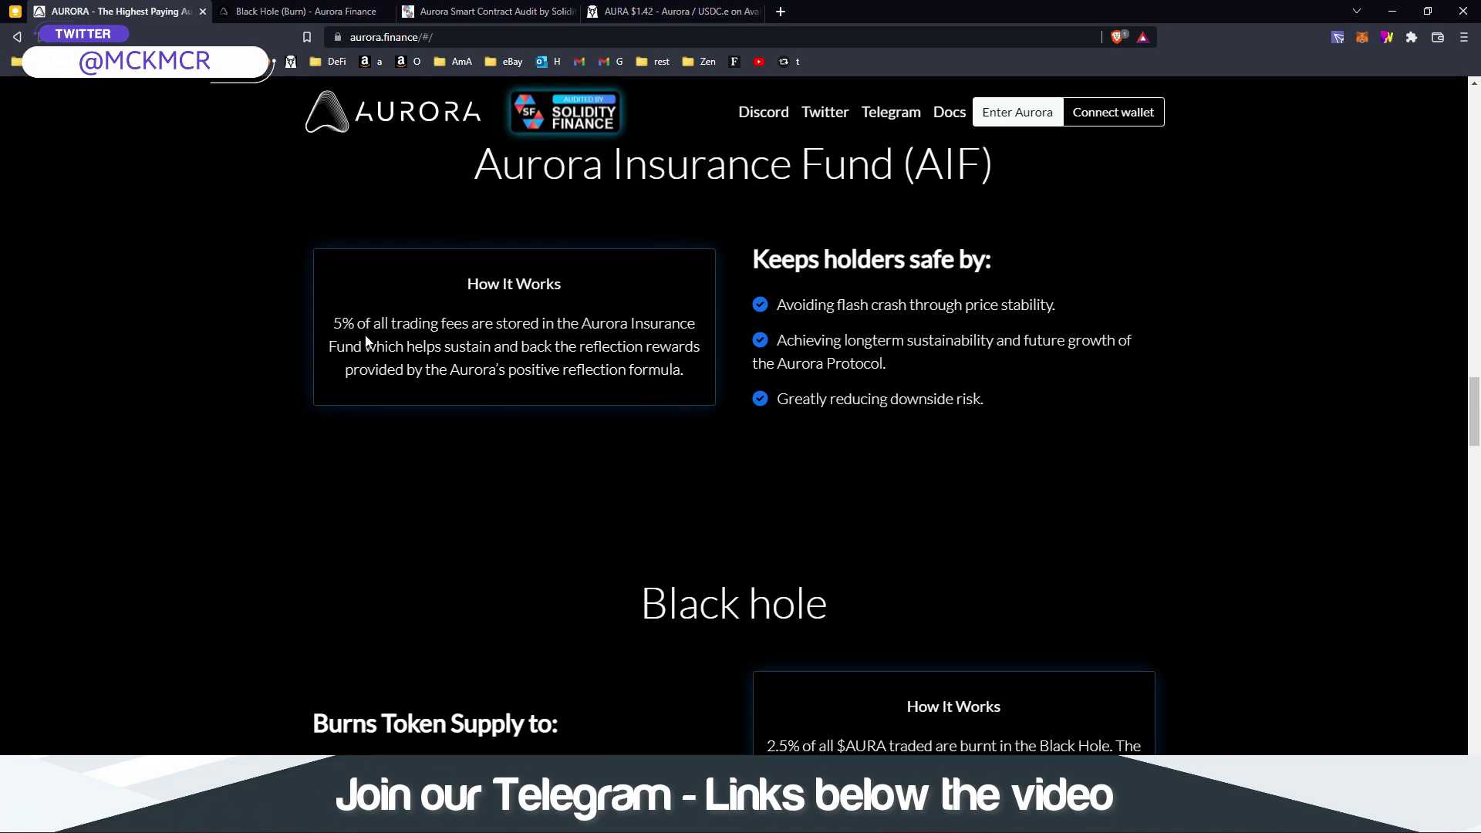
Switch to the DexScreener AURA chart and pan through March price history, including 27–31 March.
click(649, 12)
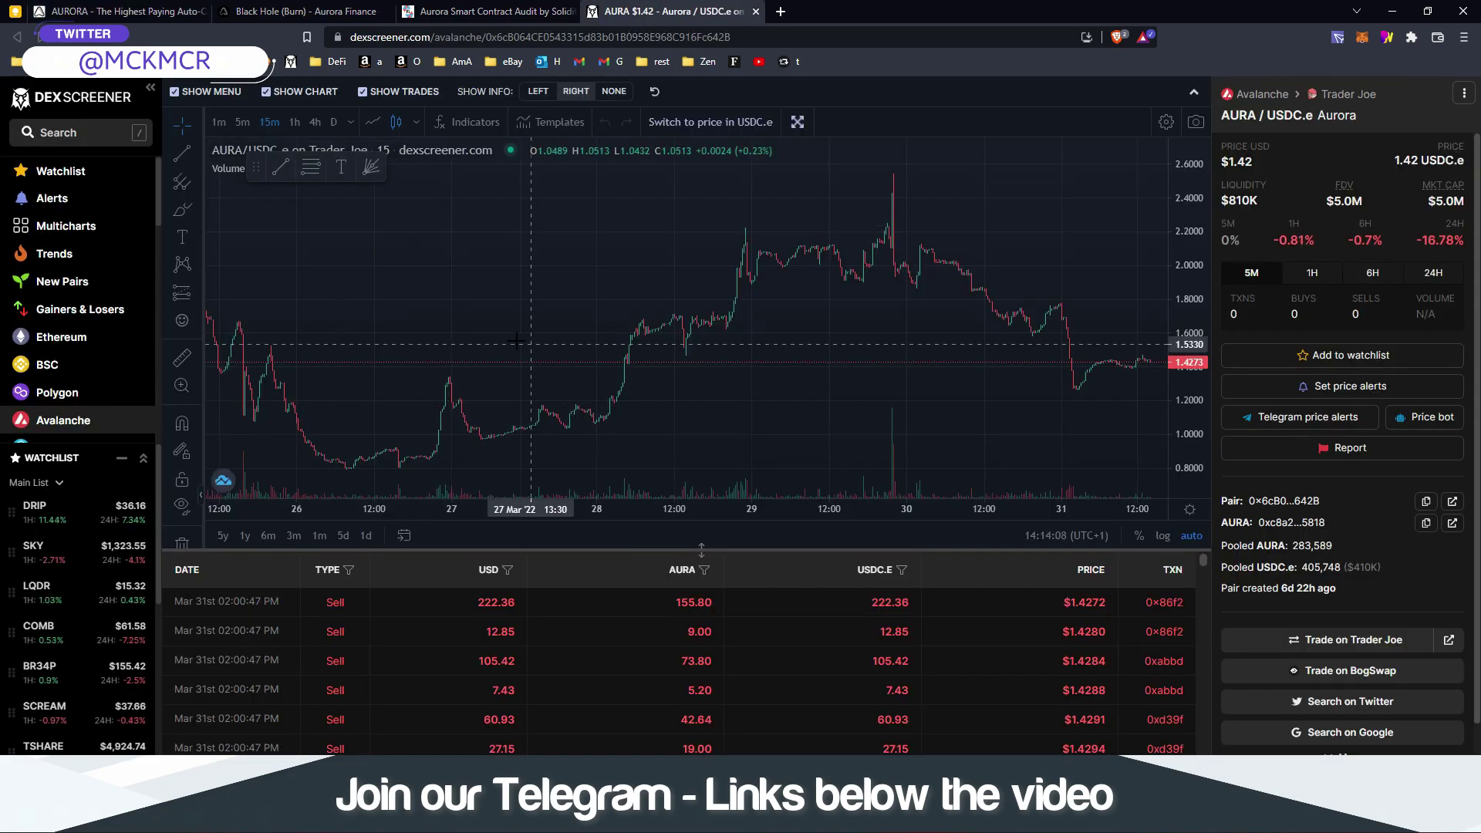
scroll(882, 330, down, 2)
drag(882, 330, 362, 235)
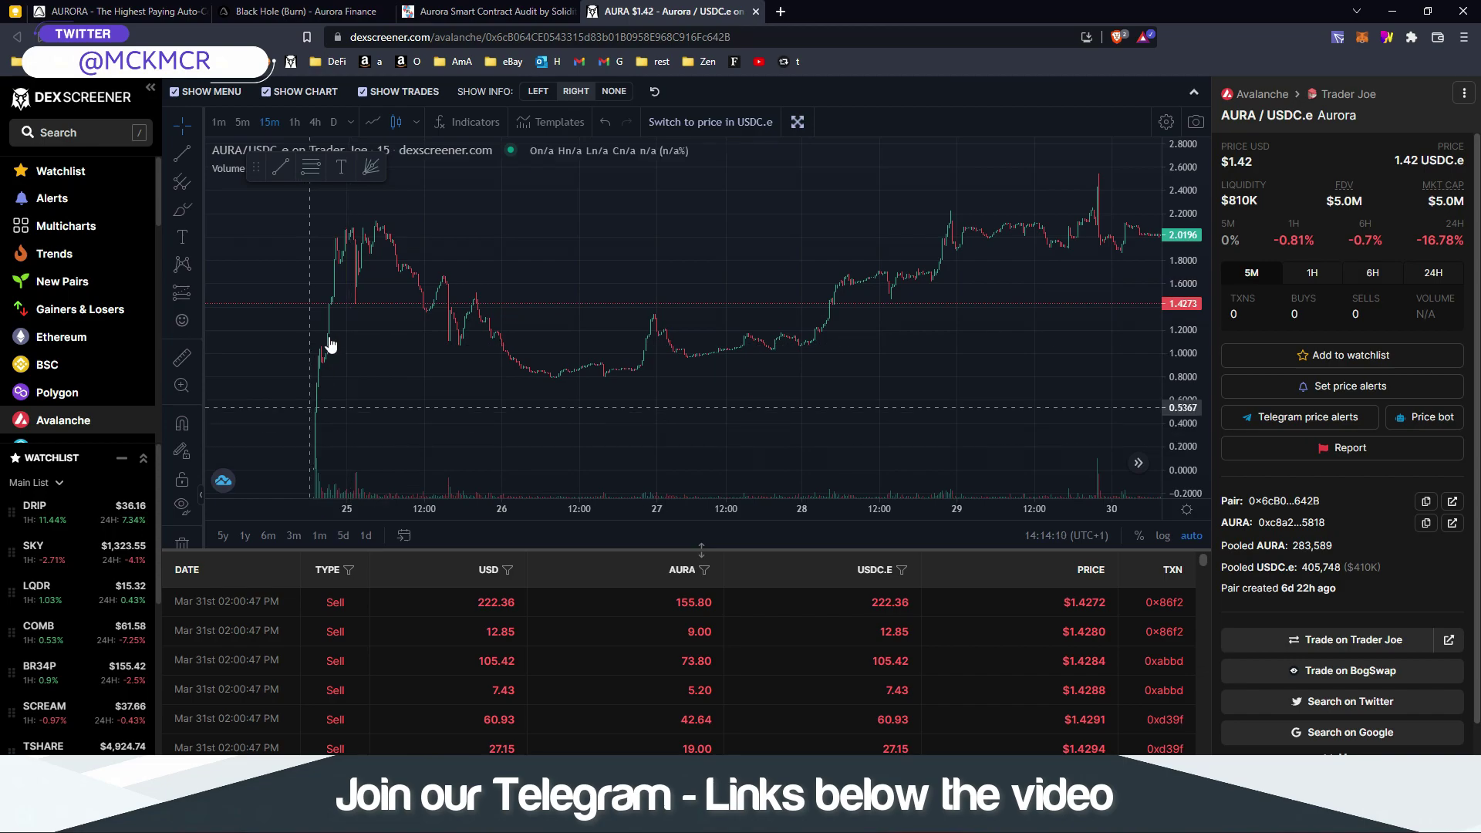
drag(721, 244, 526, 261)
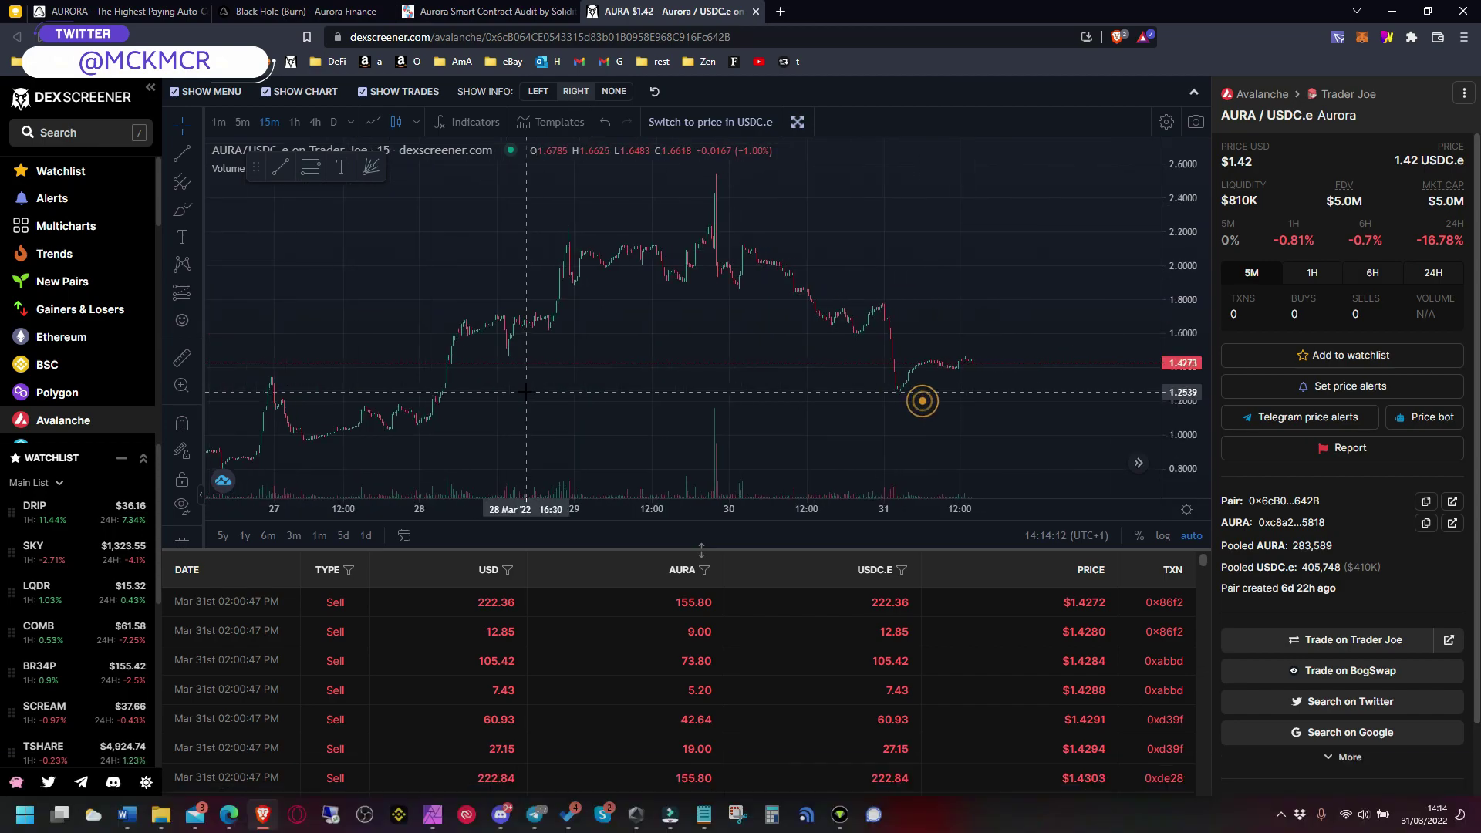
scroll(556, 400, down, 2)
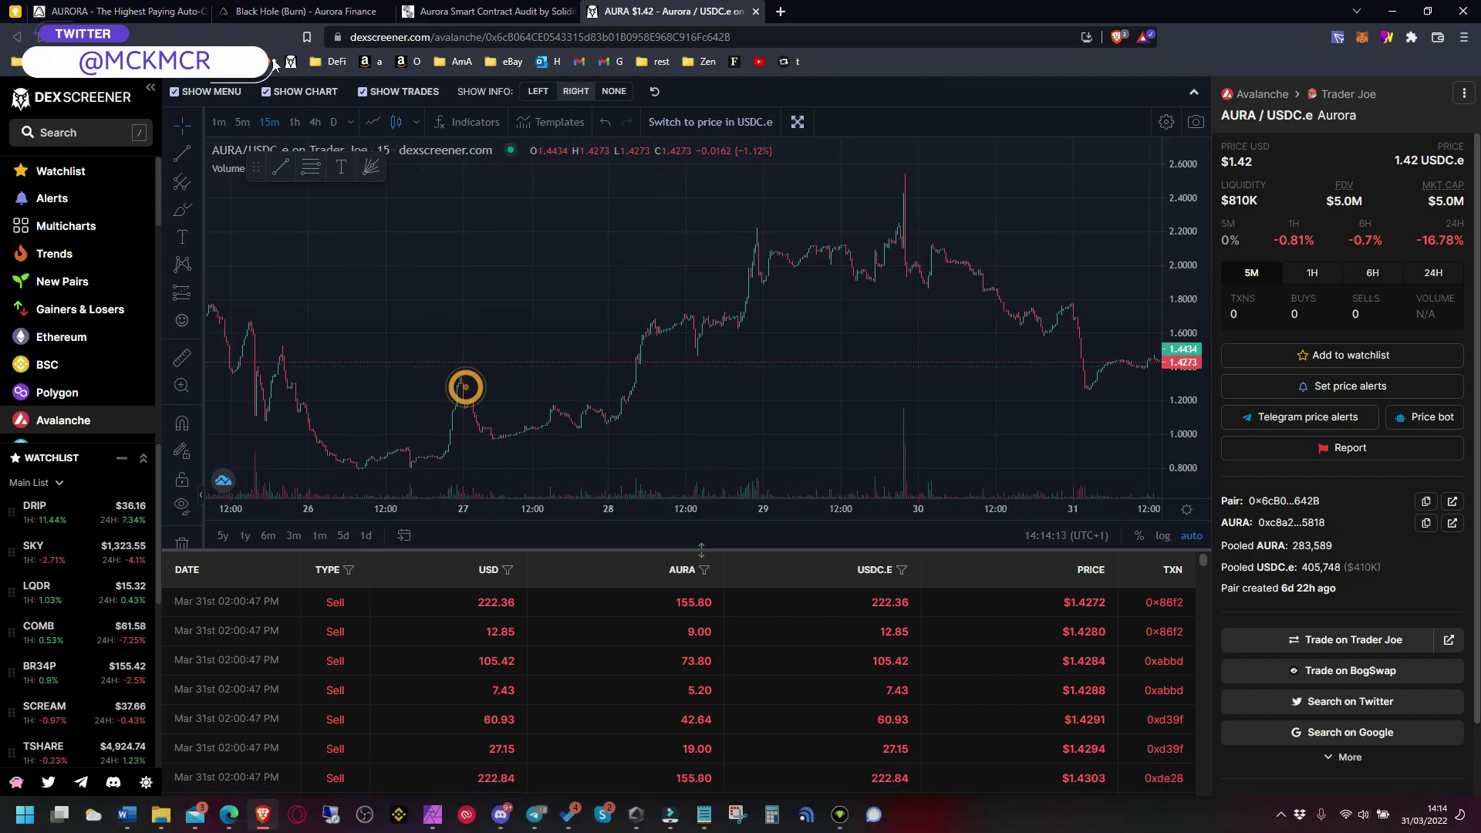
Return to the Aurora Finance tab and scroll down to the Tokenomics section.
click(104, 14)
scroll(498, 486, down, 2)
scroll(475, 533, down, 1)
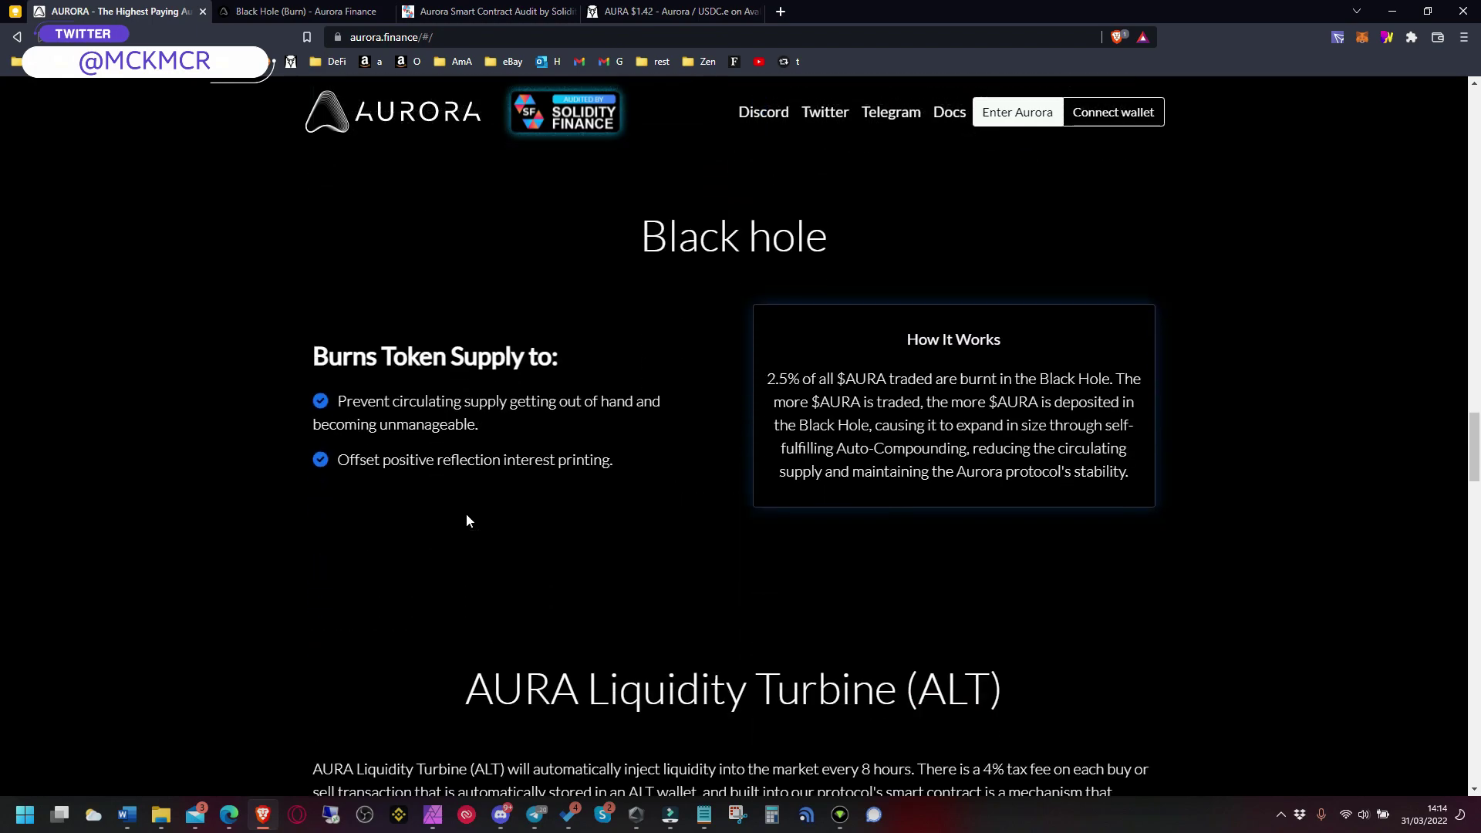
scroll(386, 518, down, 1)
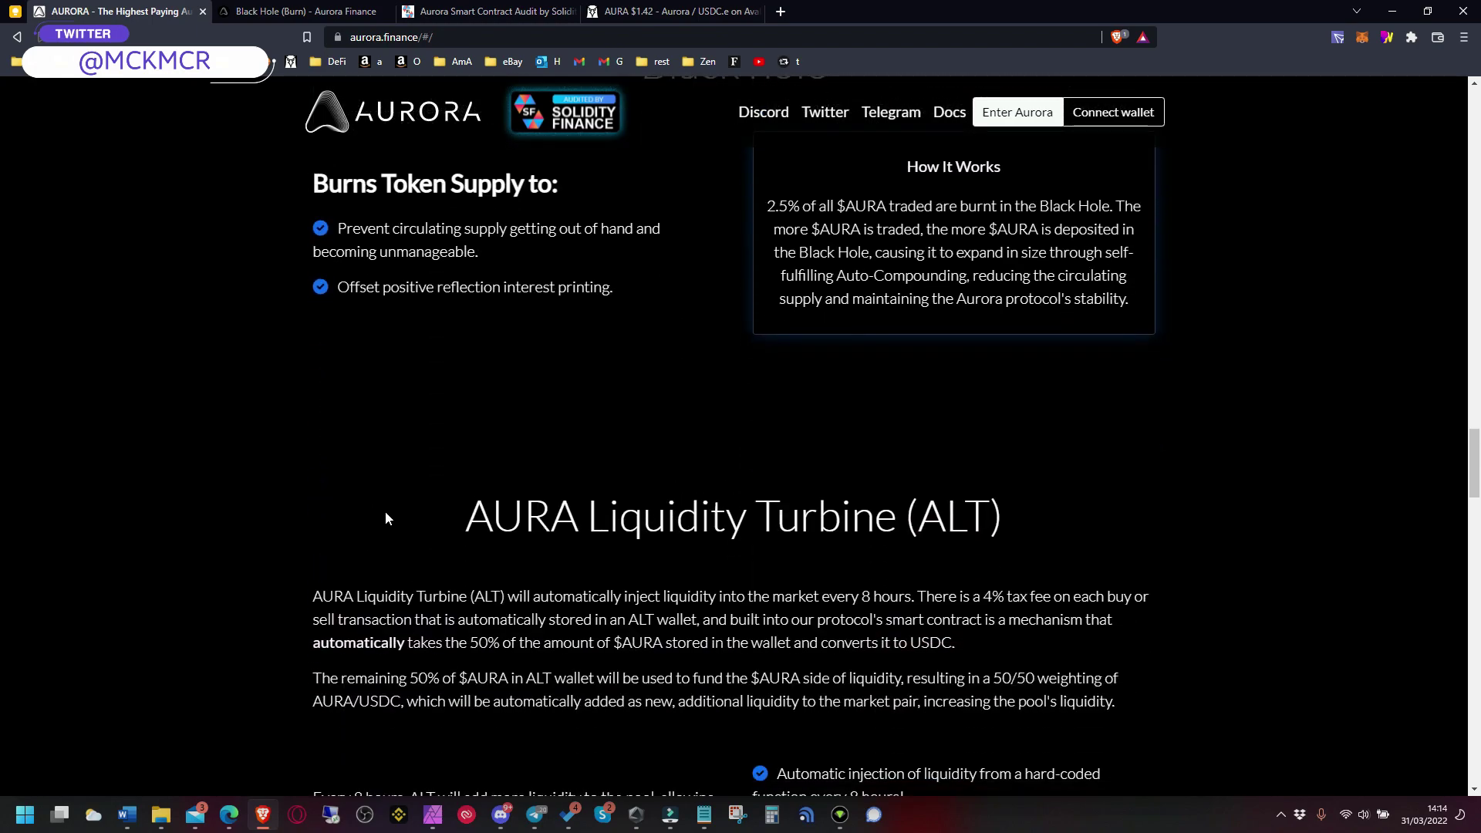
scroll(436, 395, down, 2)
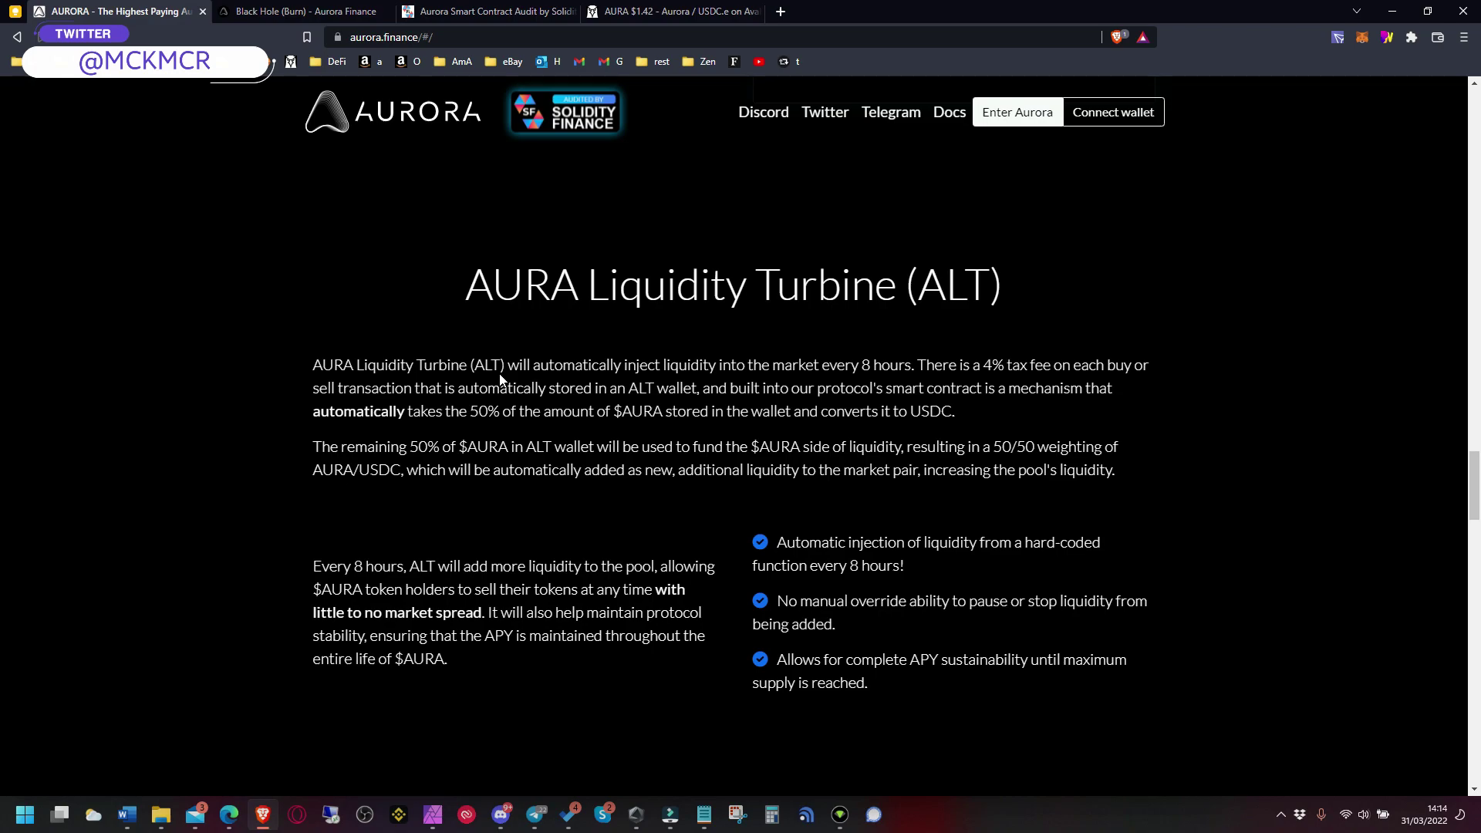
scroll(498, 376, down, 1)
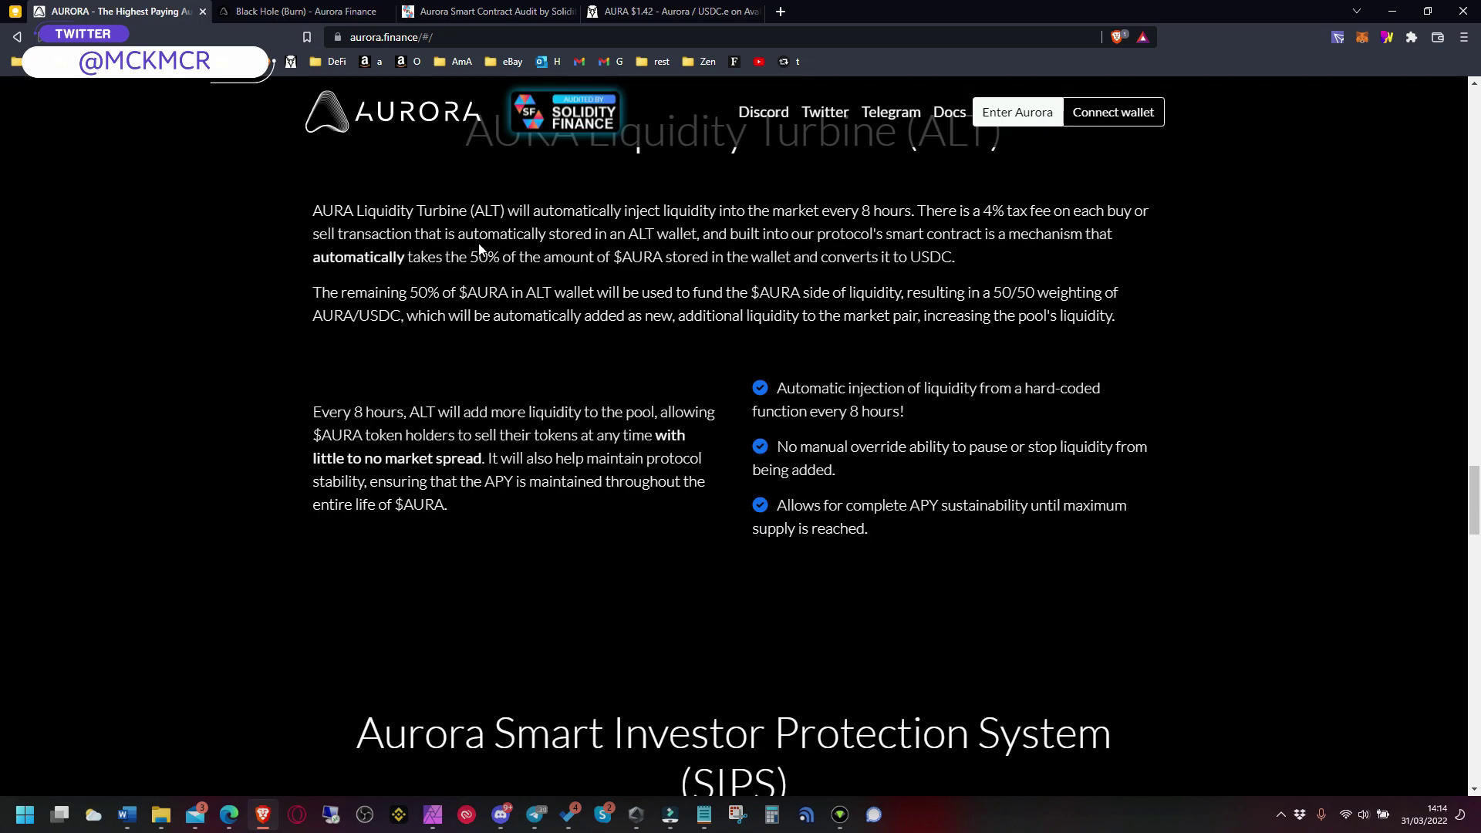
scroll(672, 324, up, 1)
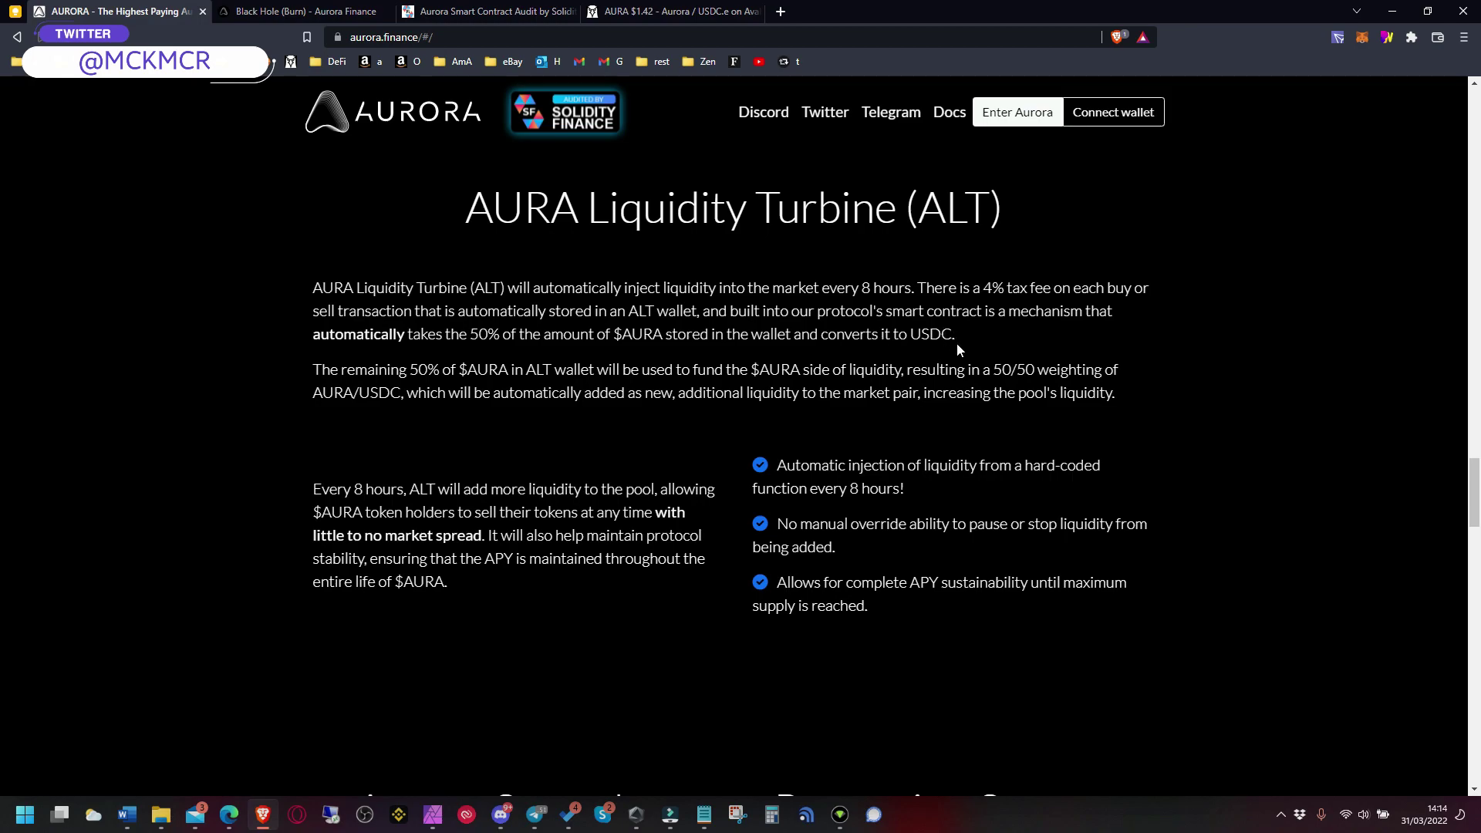
scroll(955, 354, down, 2)
scroll(953, 357, up, 2)
scroll(952, 358, down, 1)
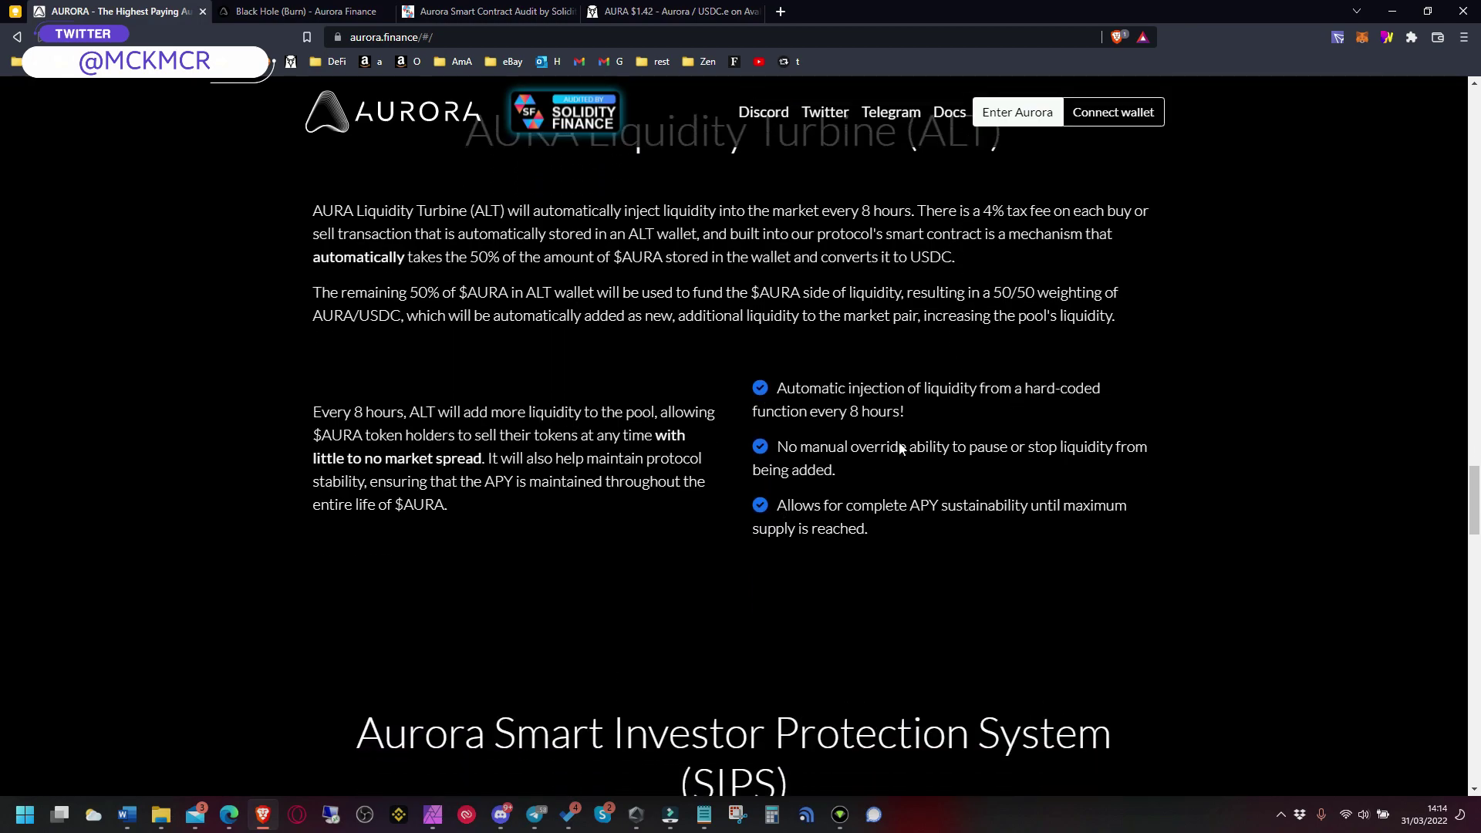
scroll(567, 487, down, 1)
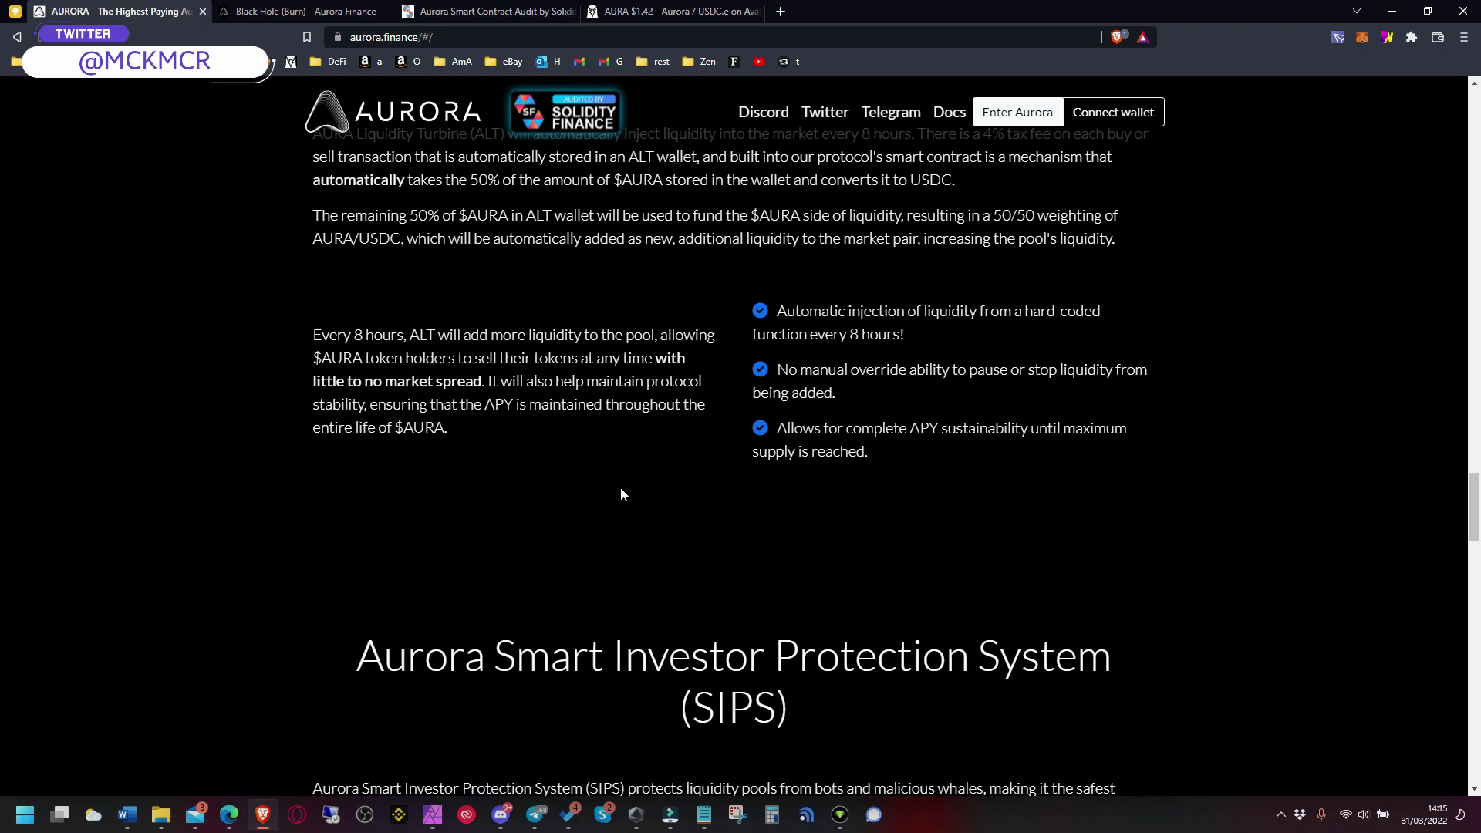
scroll(572, 495, down, 2)
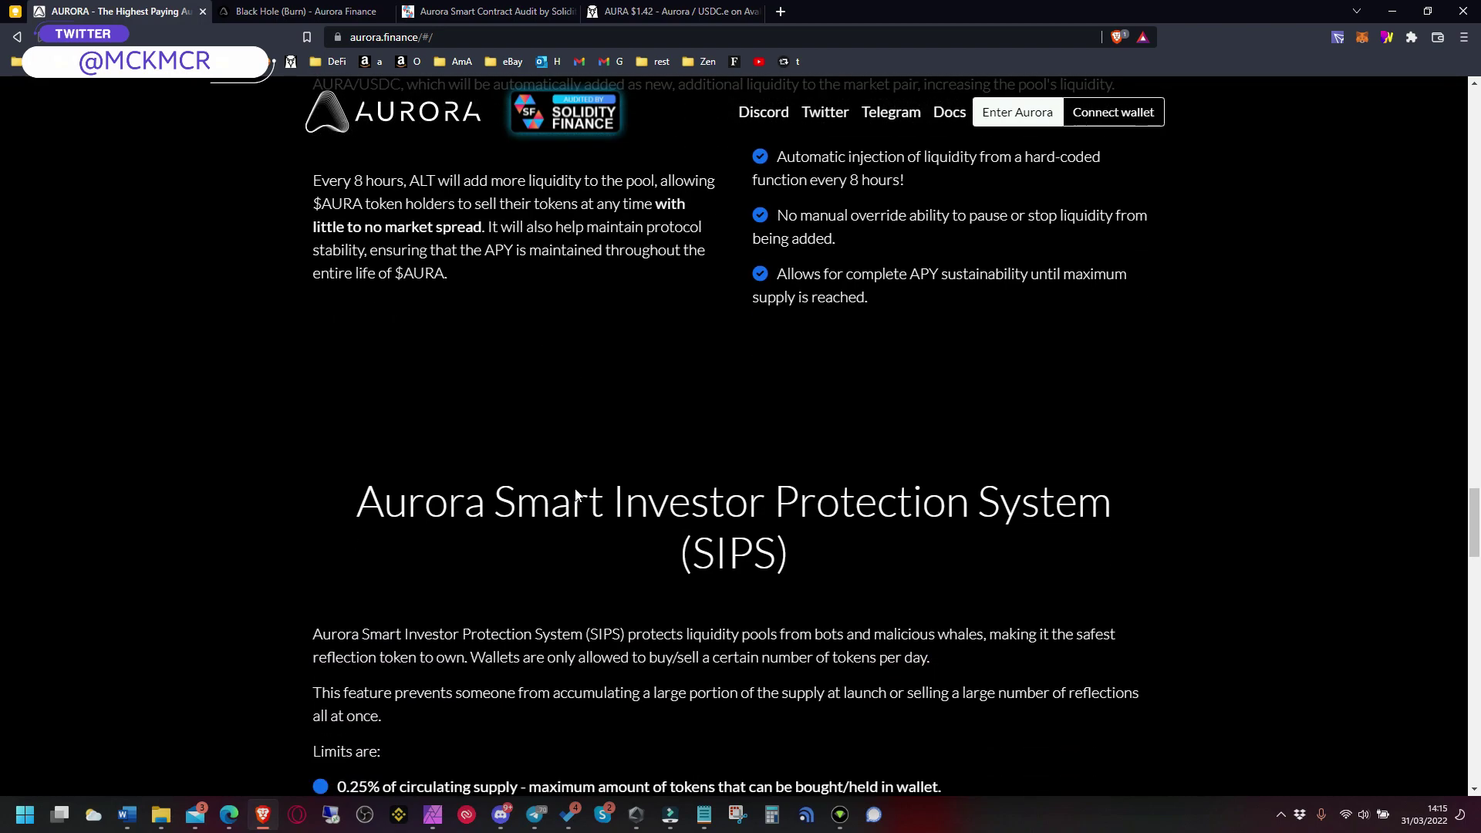
scroll(575, 496, down, 1)
scroll(577, 495, up, 2)
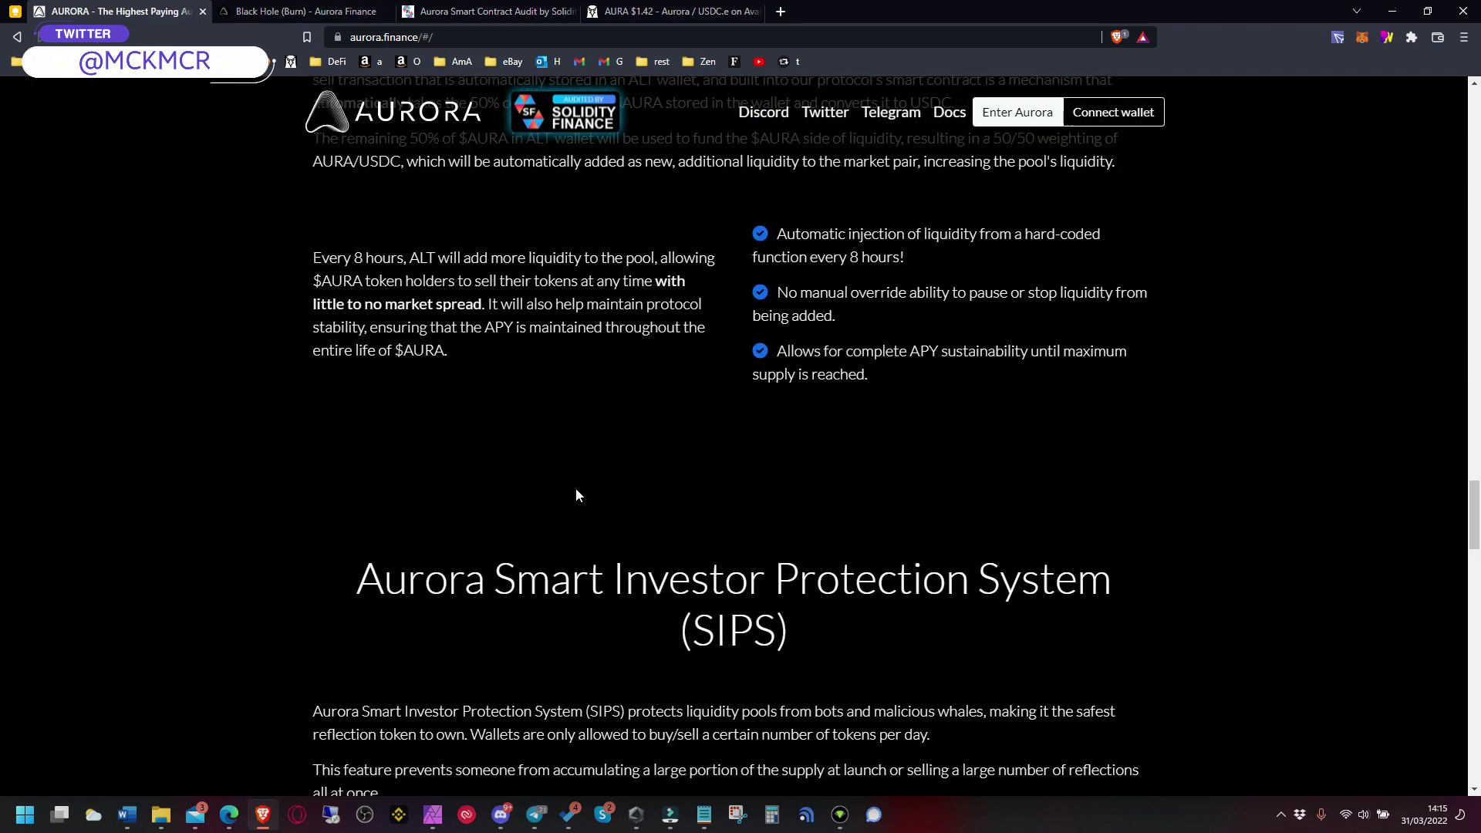
scroll(694, 457, down, 4)
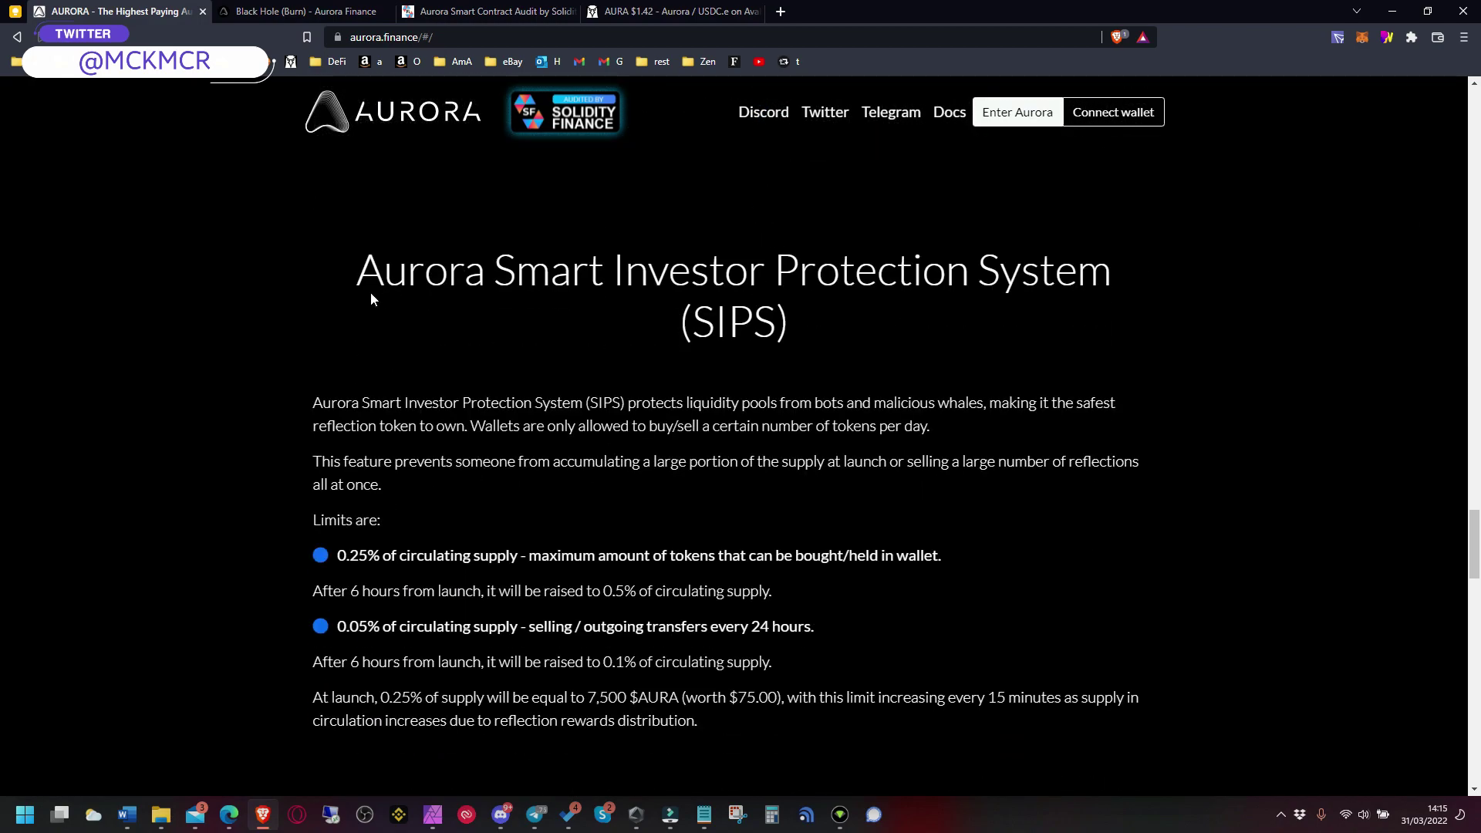
scroll(344, 339, down, 2)
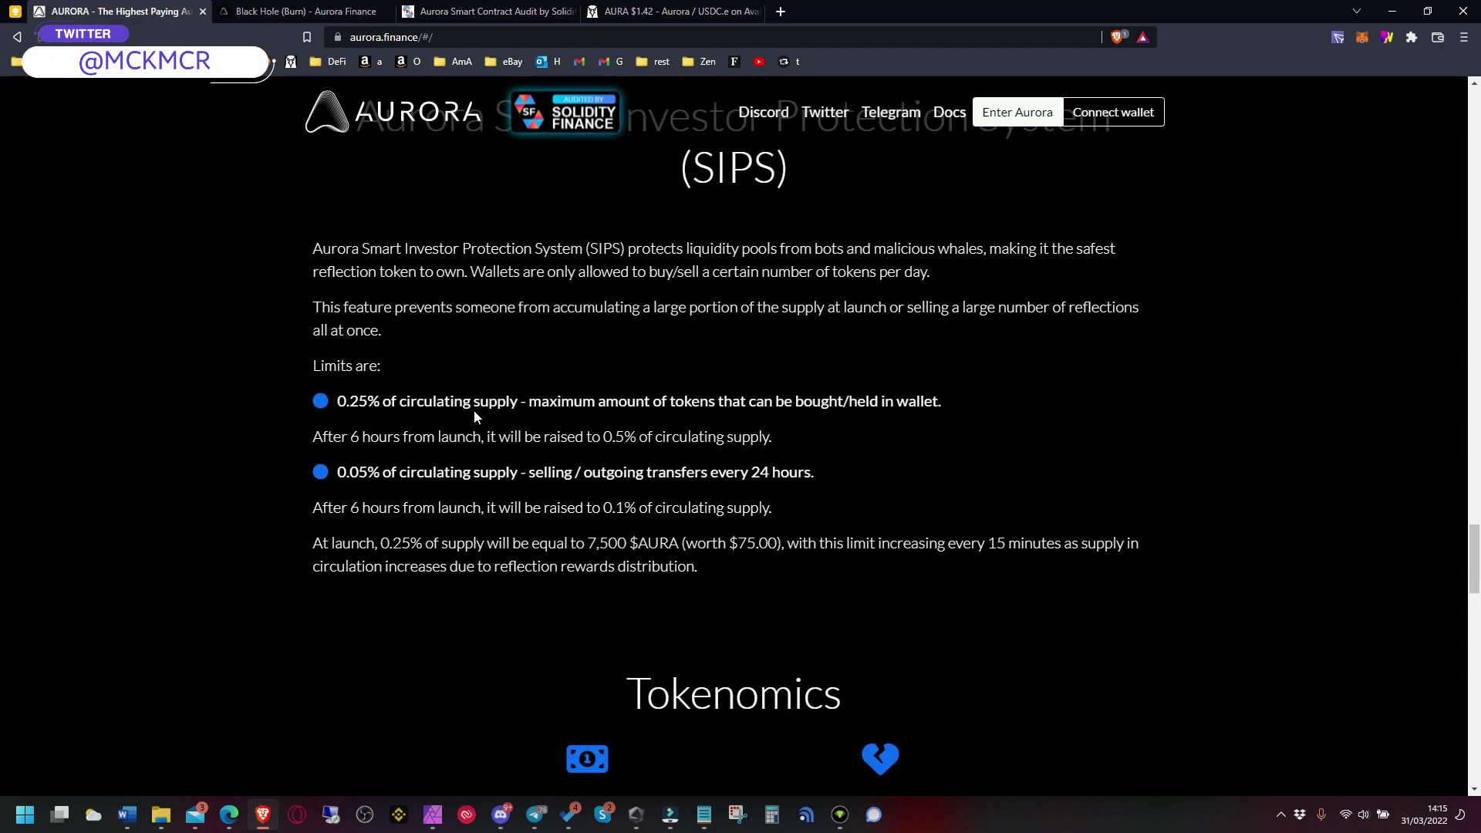
scroll(351, 403, up, 2)
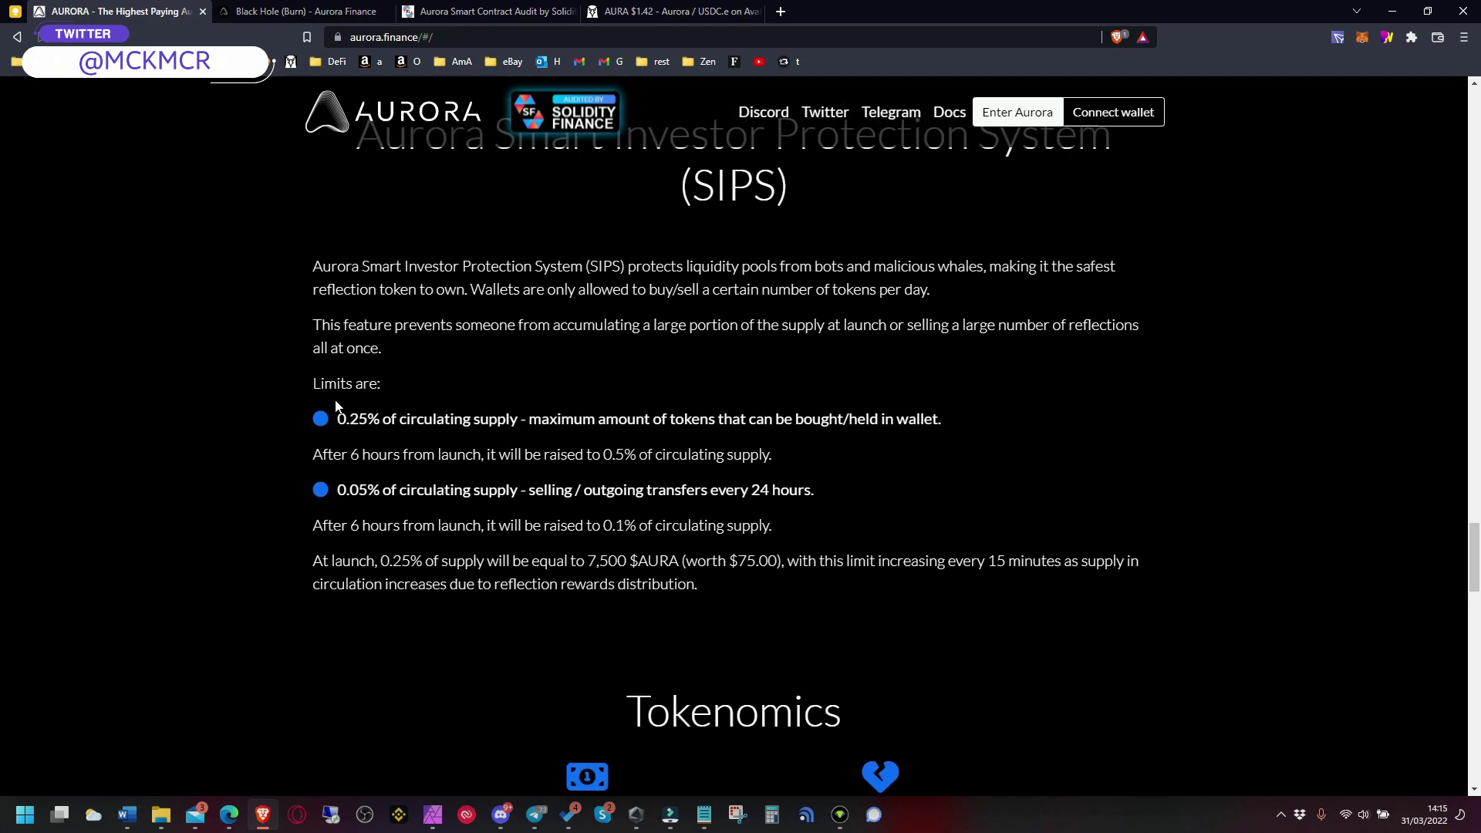
scroll(337, 403, down, 2)
scroll(312, 405, down, 3)
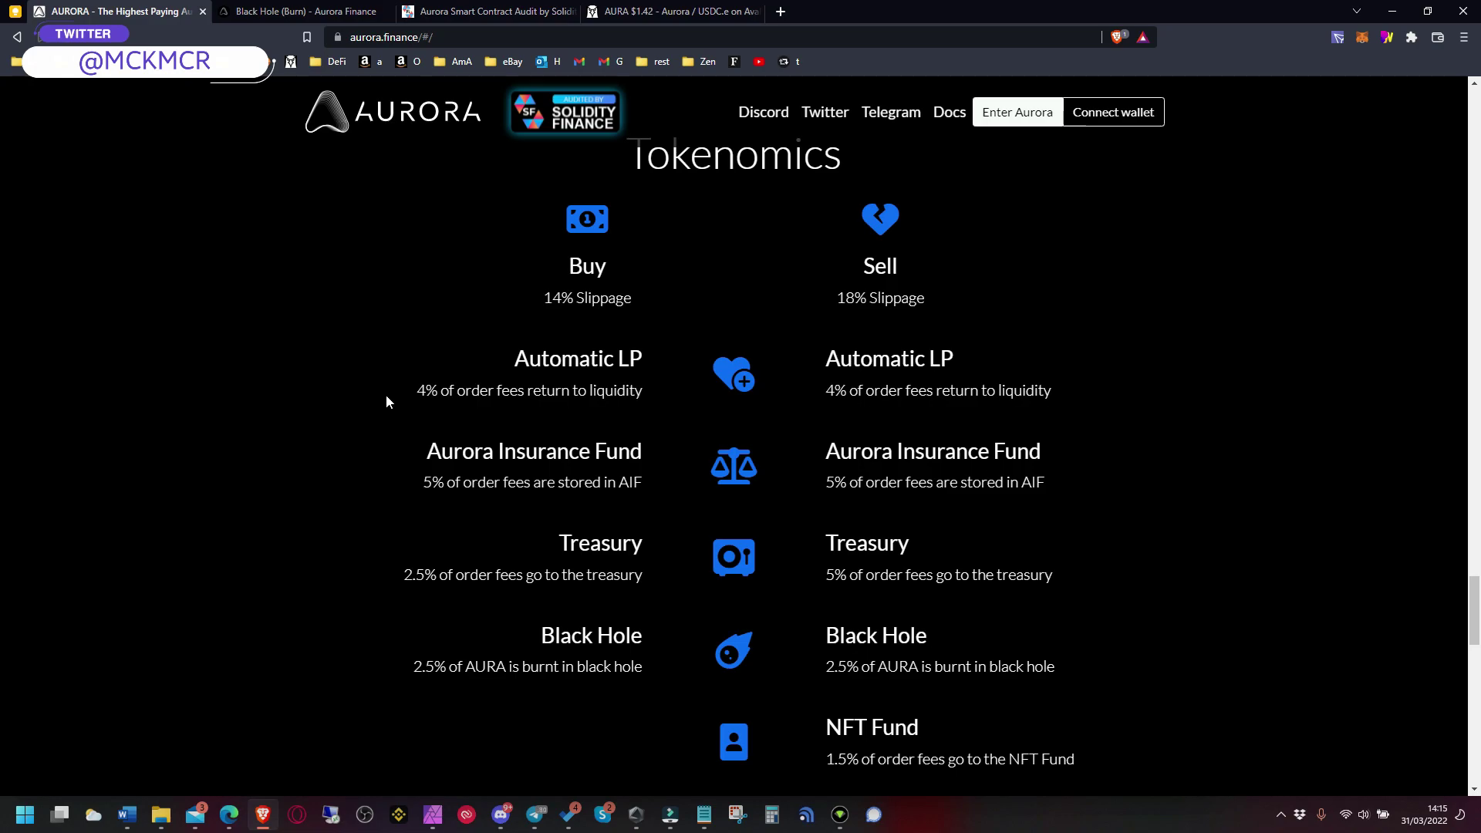
scroll(265, 386, up, 1)
scroll(264, 385, down, 3)
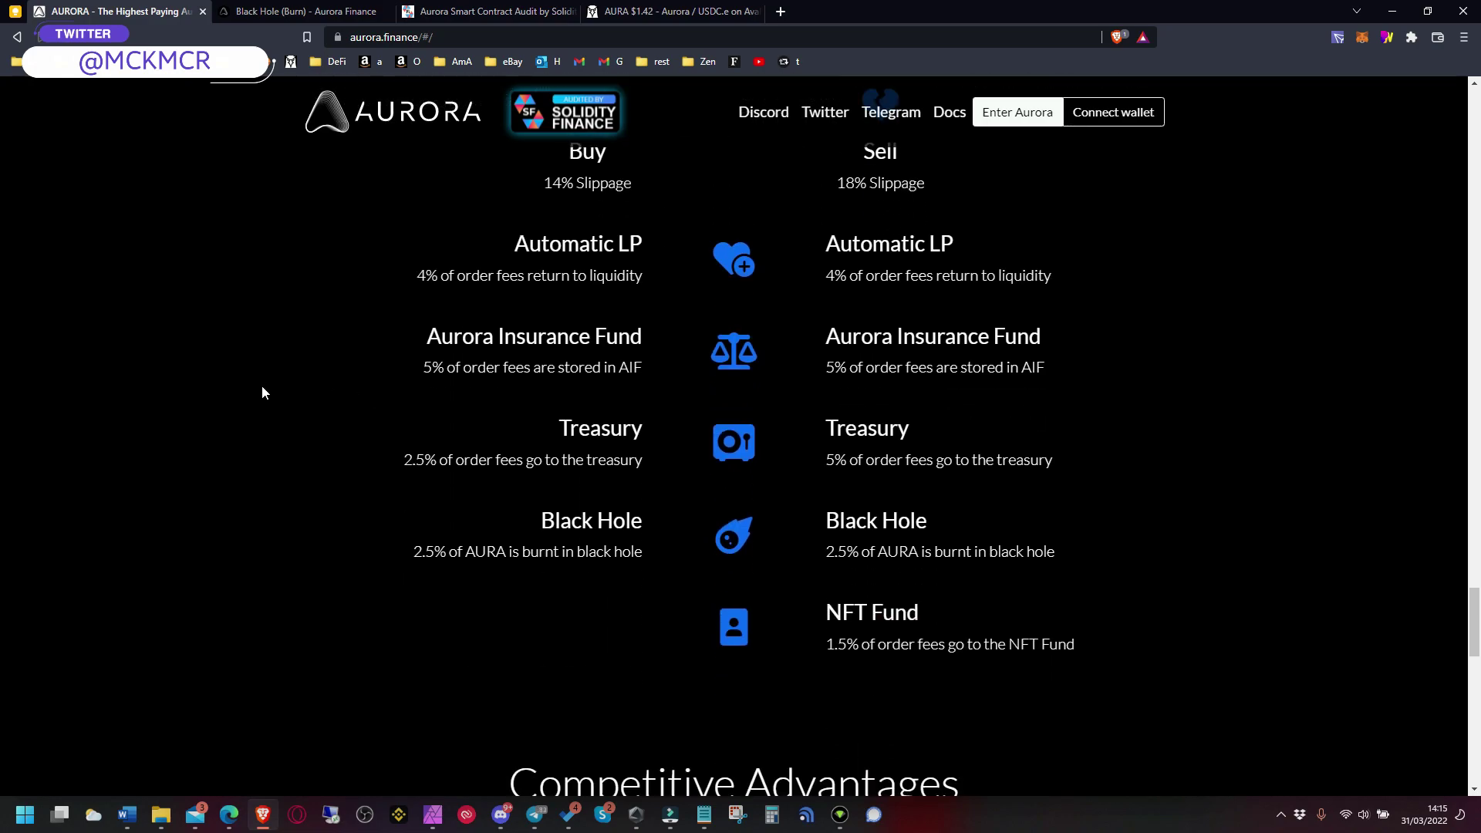
scroll(262, 387, down, 2)
scroll(261, 388, up, 2)
scroll(262, 388, down, 5)
scroll(262, 388, up, 2)
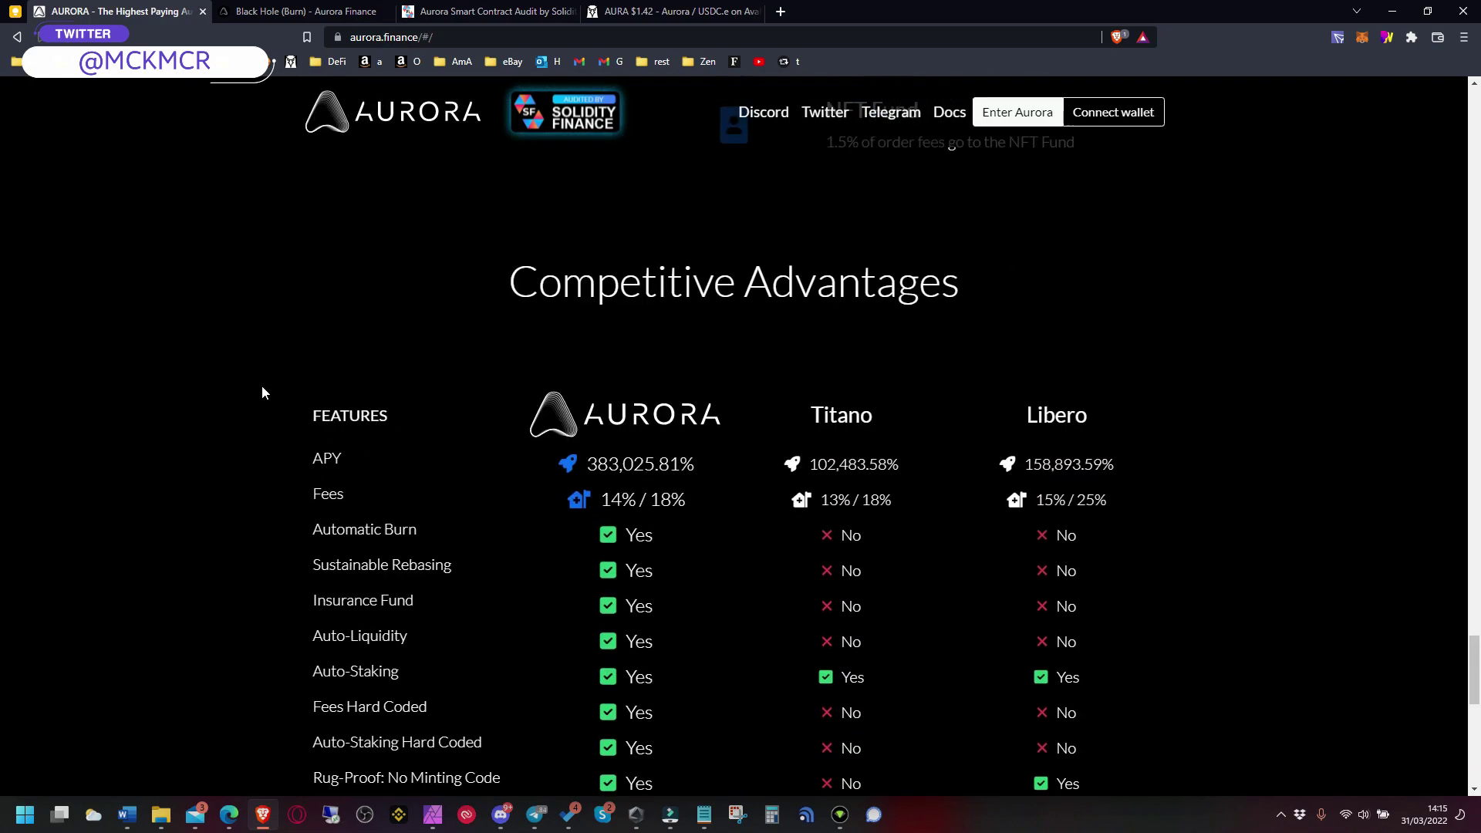
scroll(262, 388, up, 4)
scroll(262, 387, up, 2)
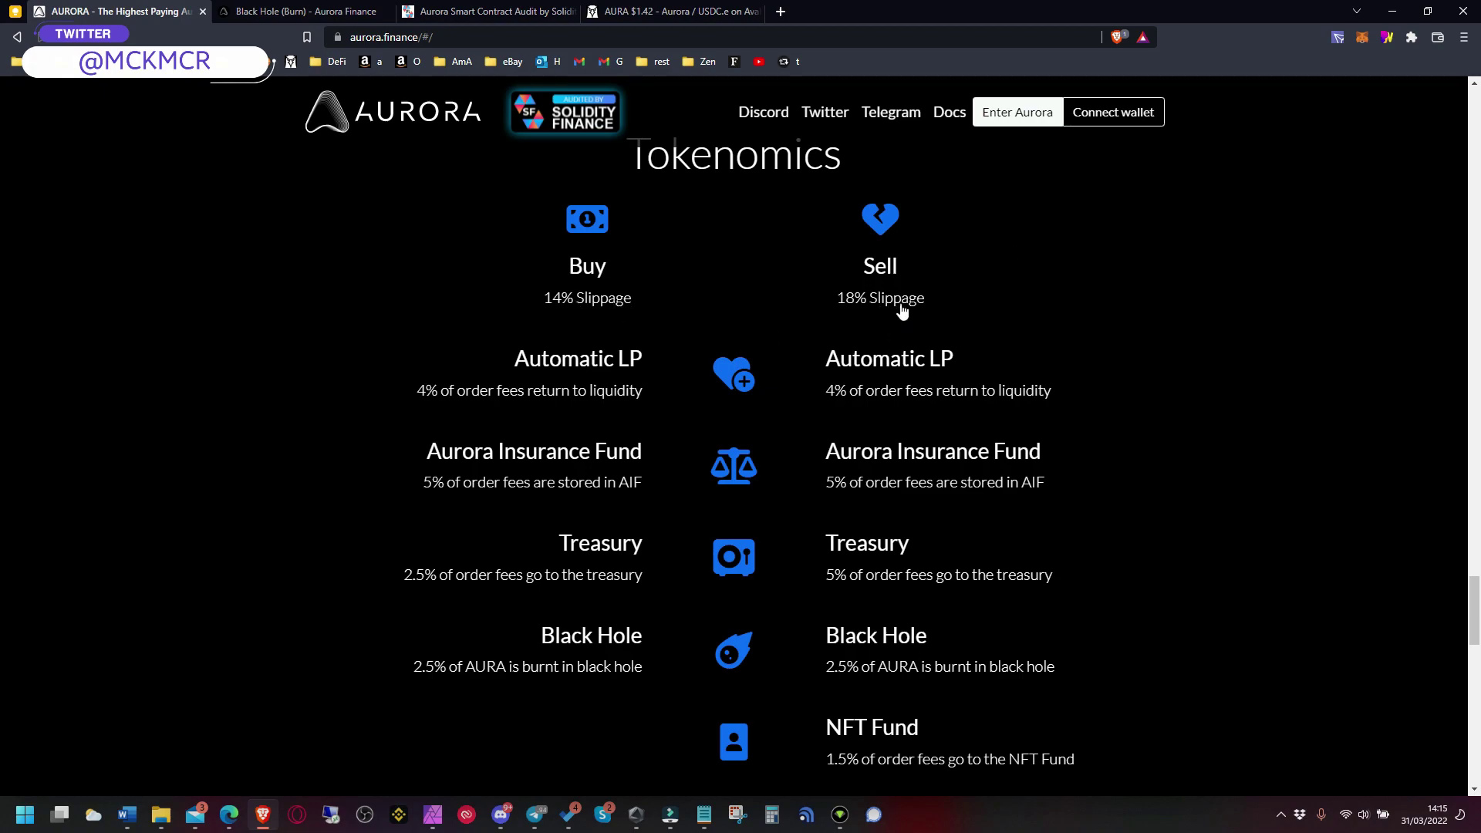
scroll(782, 407, down, 1)
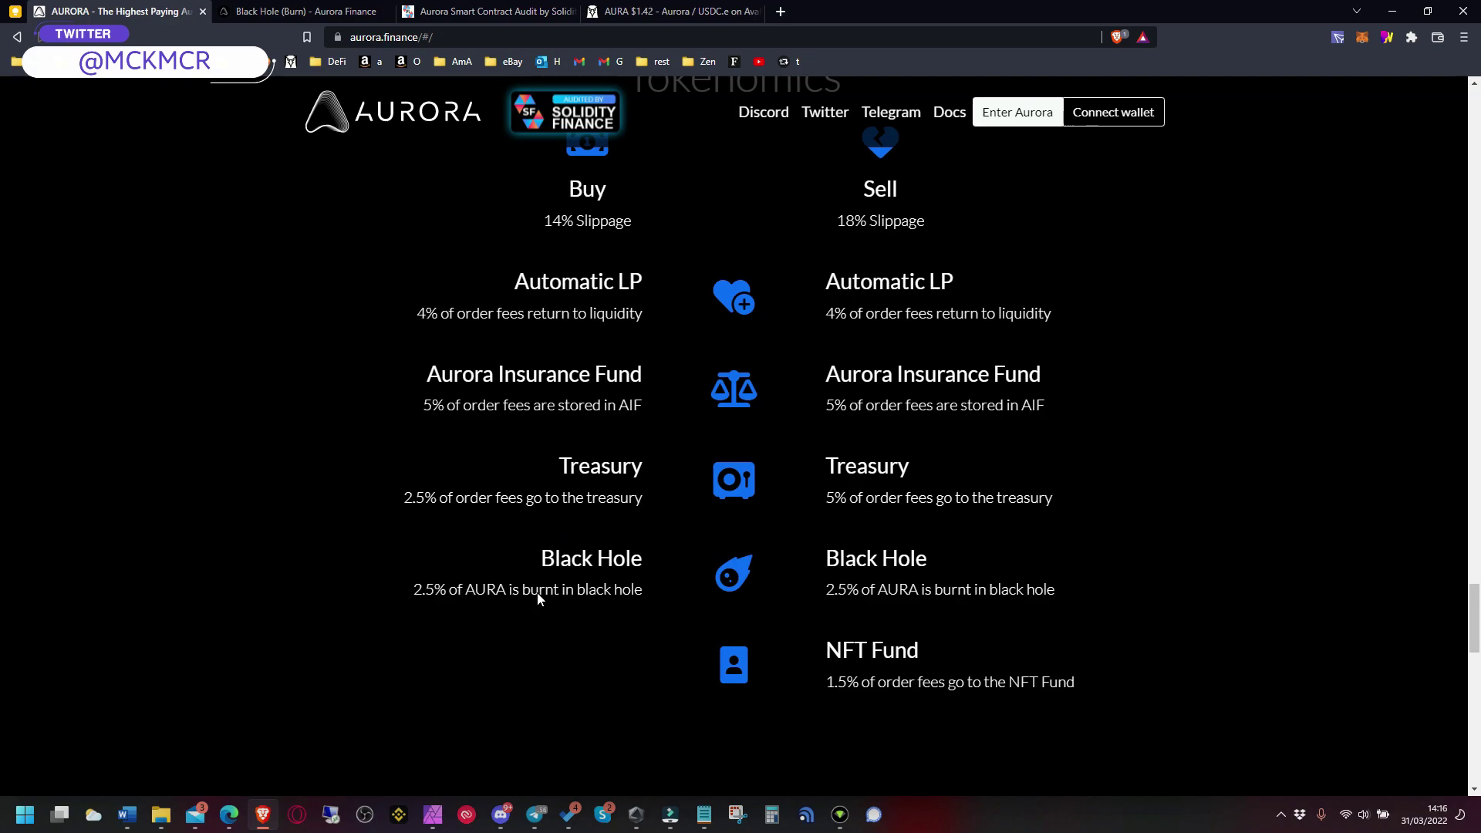
scroll(544, 596, down, 2)
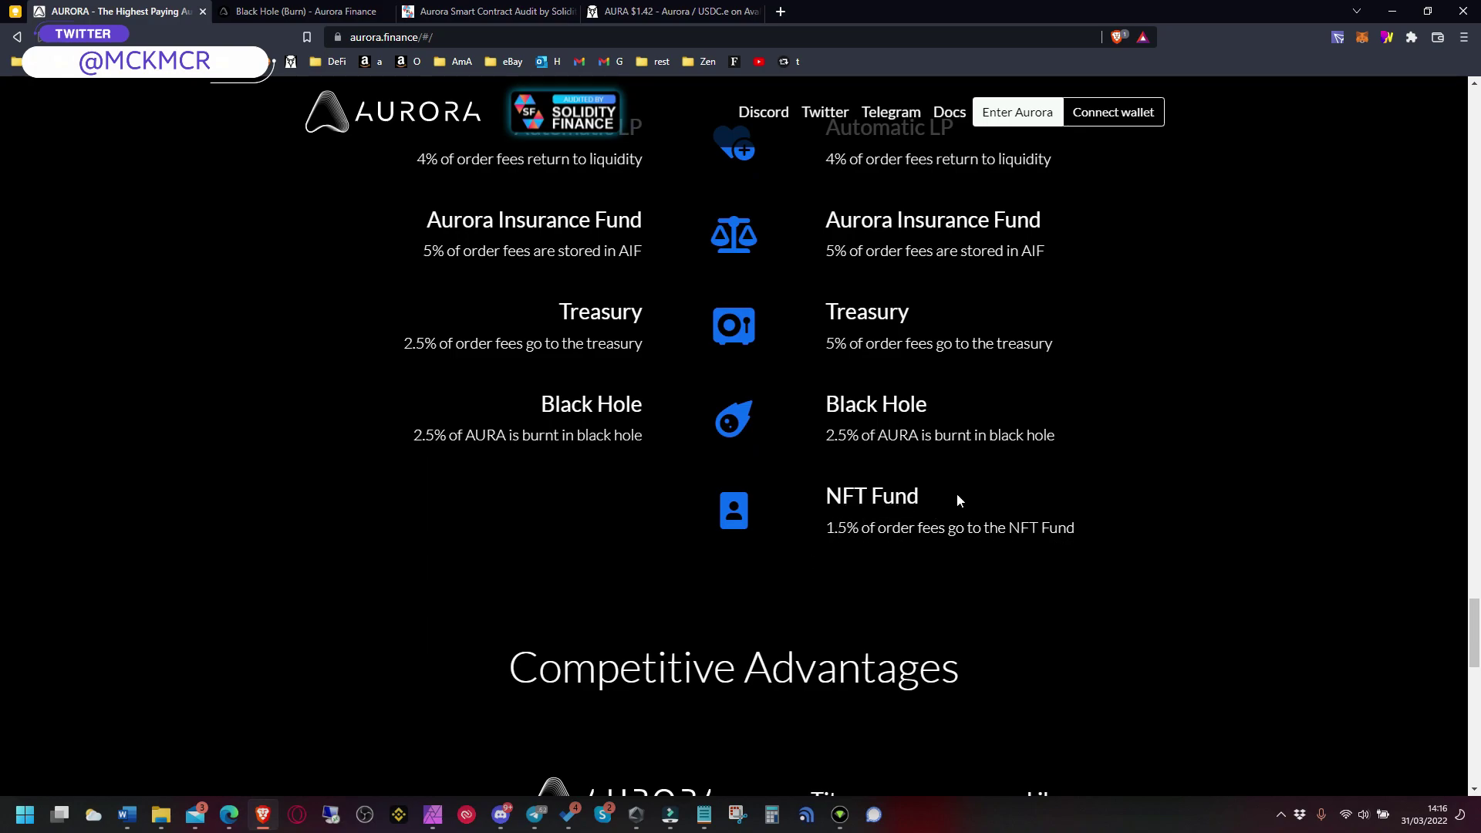
scroll(1006, 588, down, 1)
scroll(959, 579, down, 1)
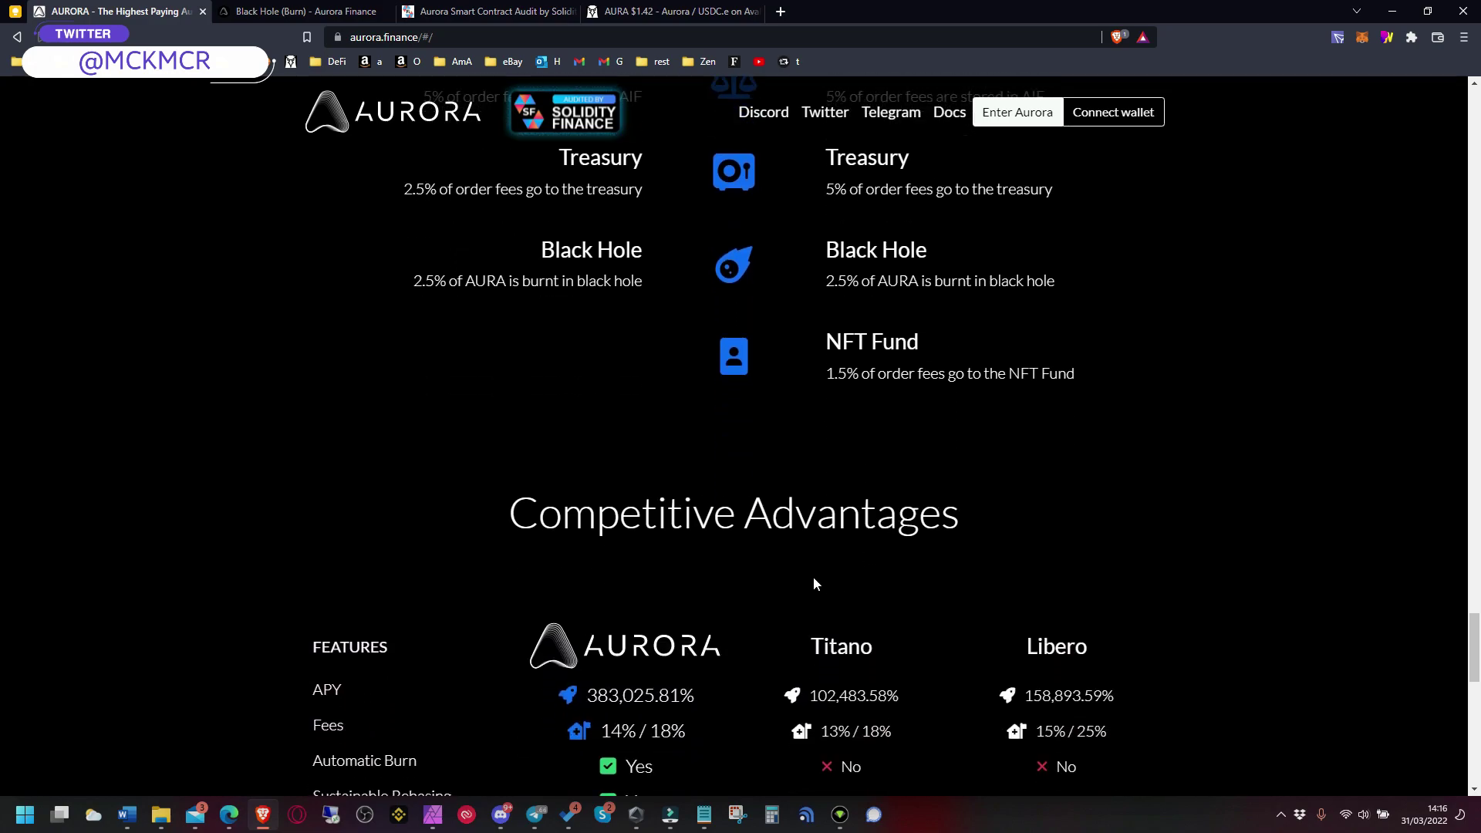
scroll(813, 579, down, 3)
scroll(778, 583, down, 2)
scroll(776, 585, up, 1)
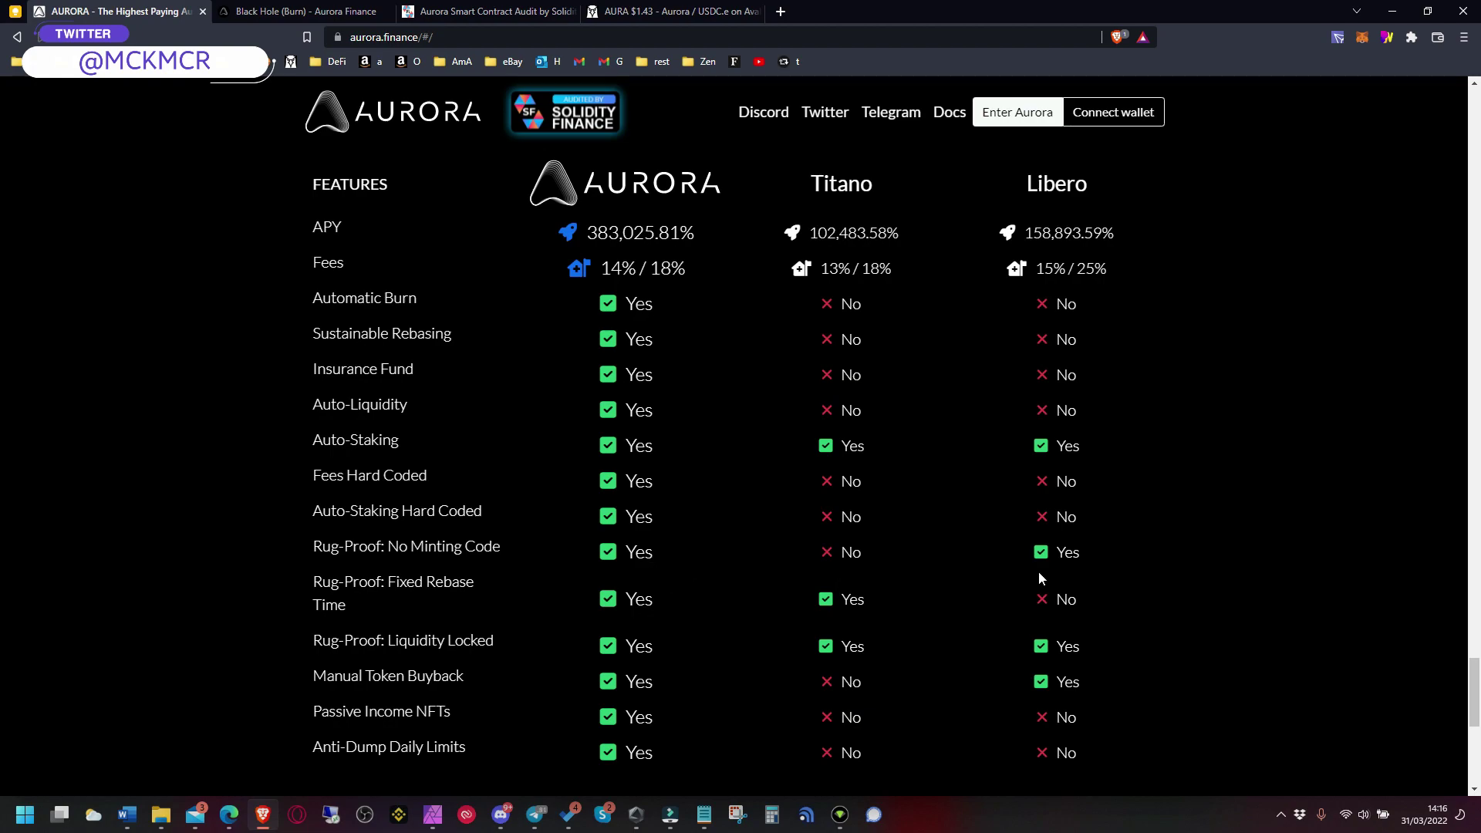
scroll(951, 531, down, 1)
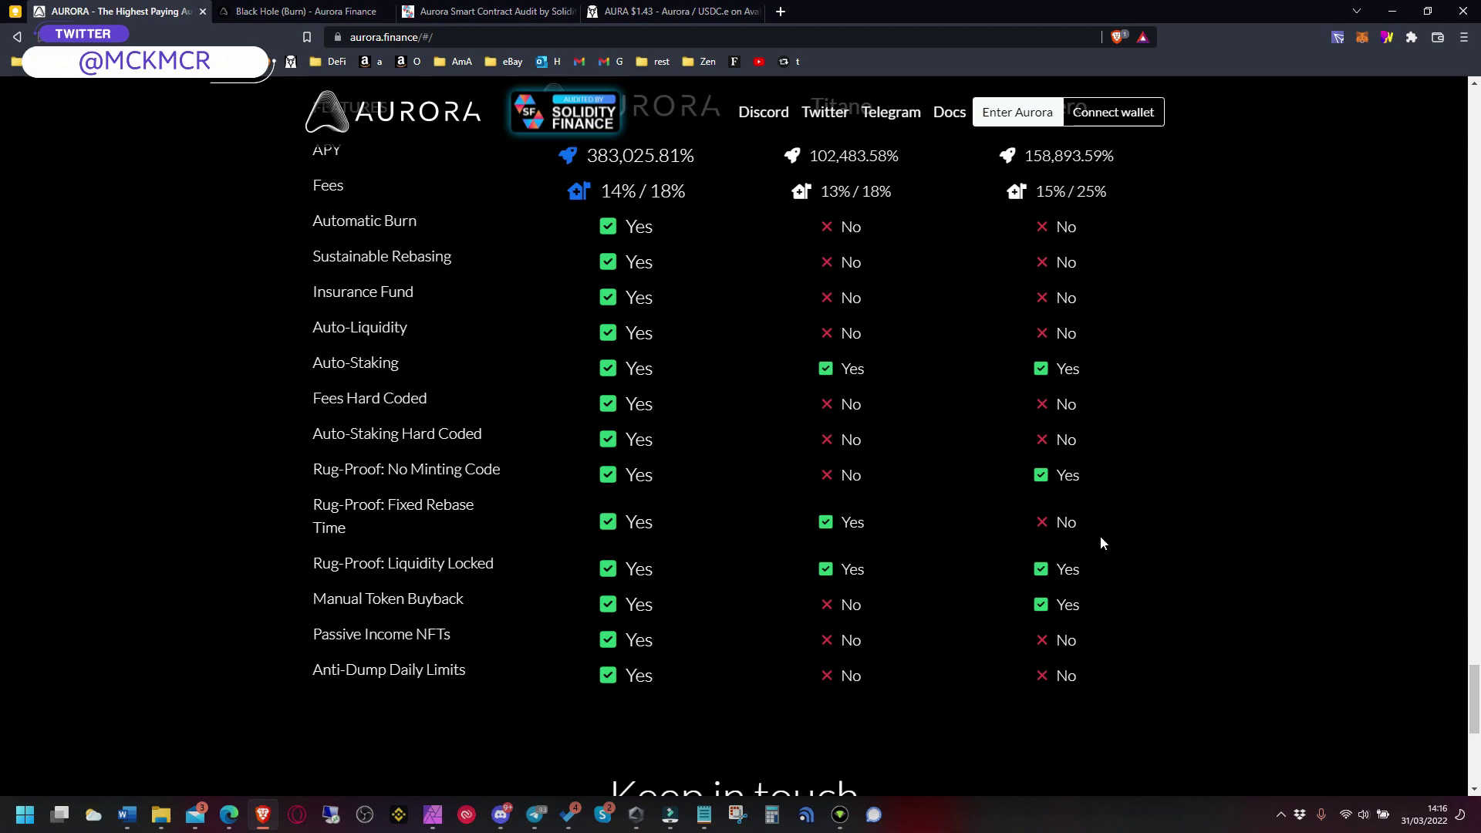
scroll(1072, 522, up, 1)
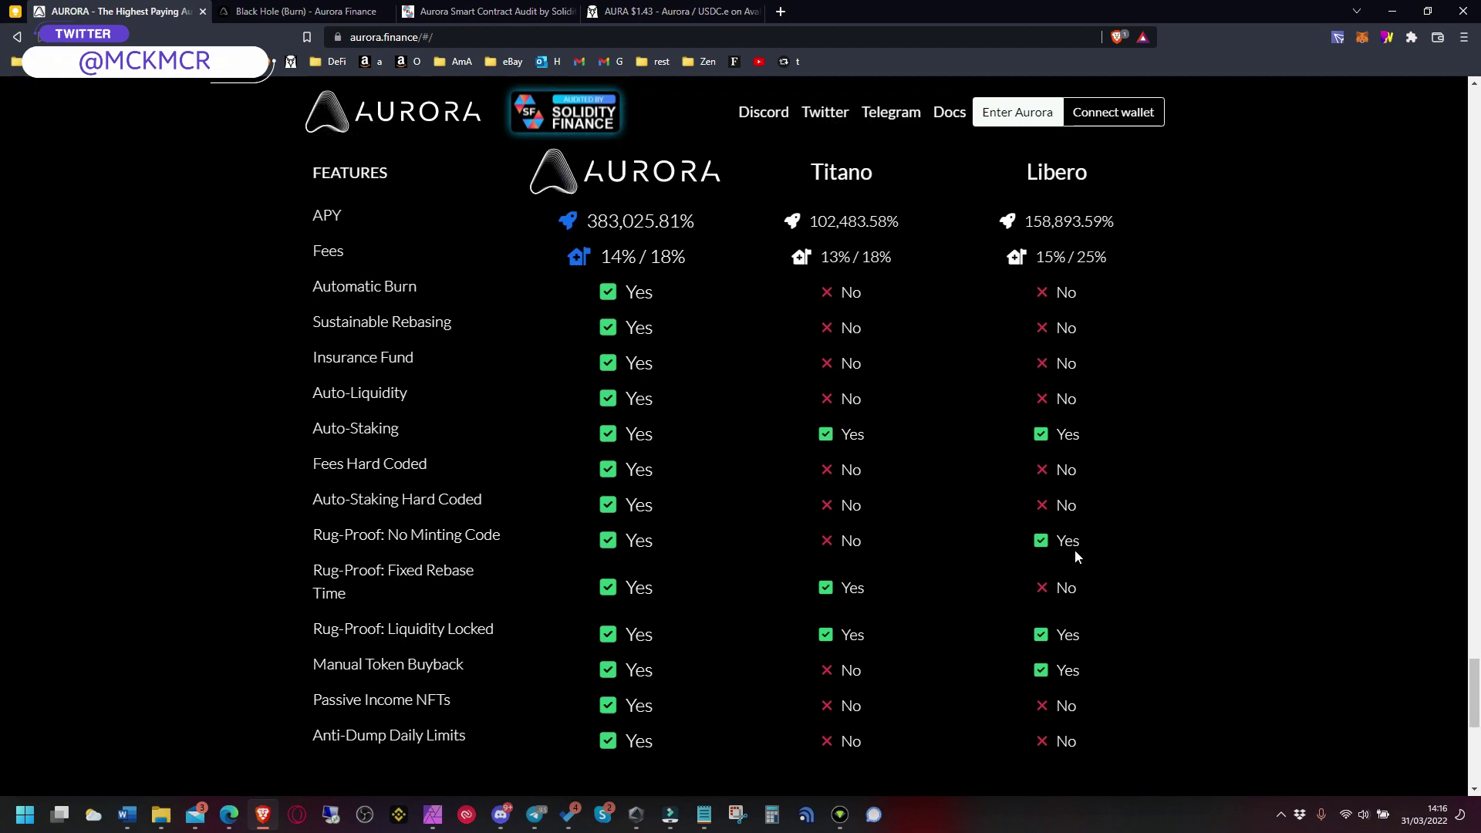
scroll(1076, 553, down, 1)
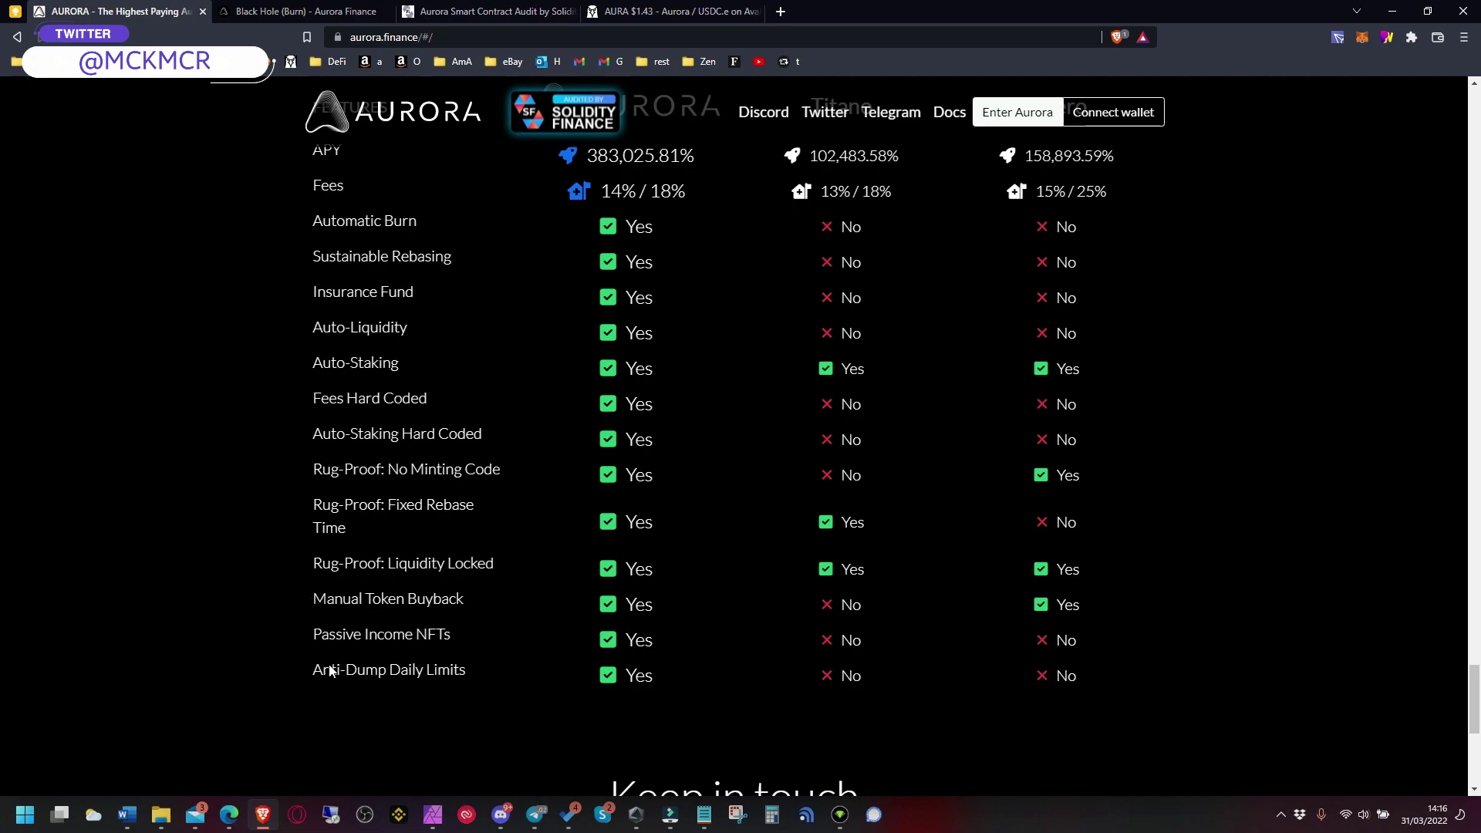
scroll(579, 648, down, 2)
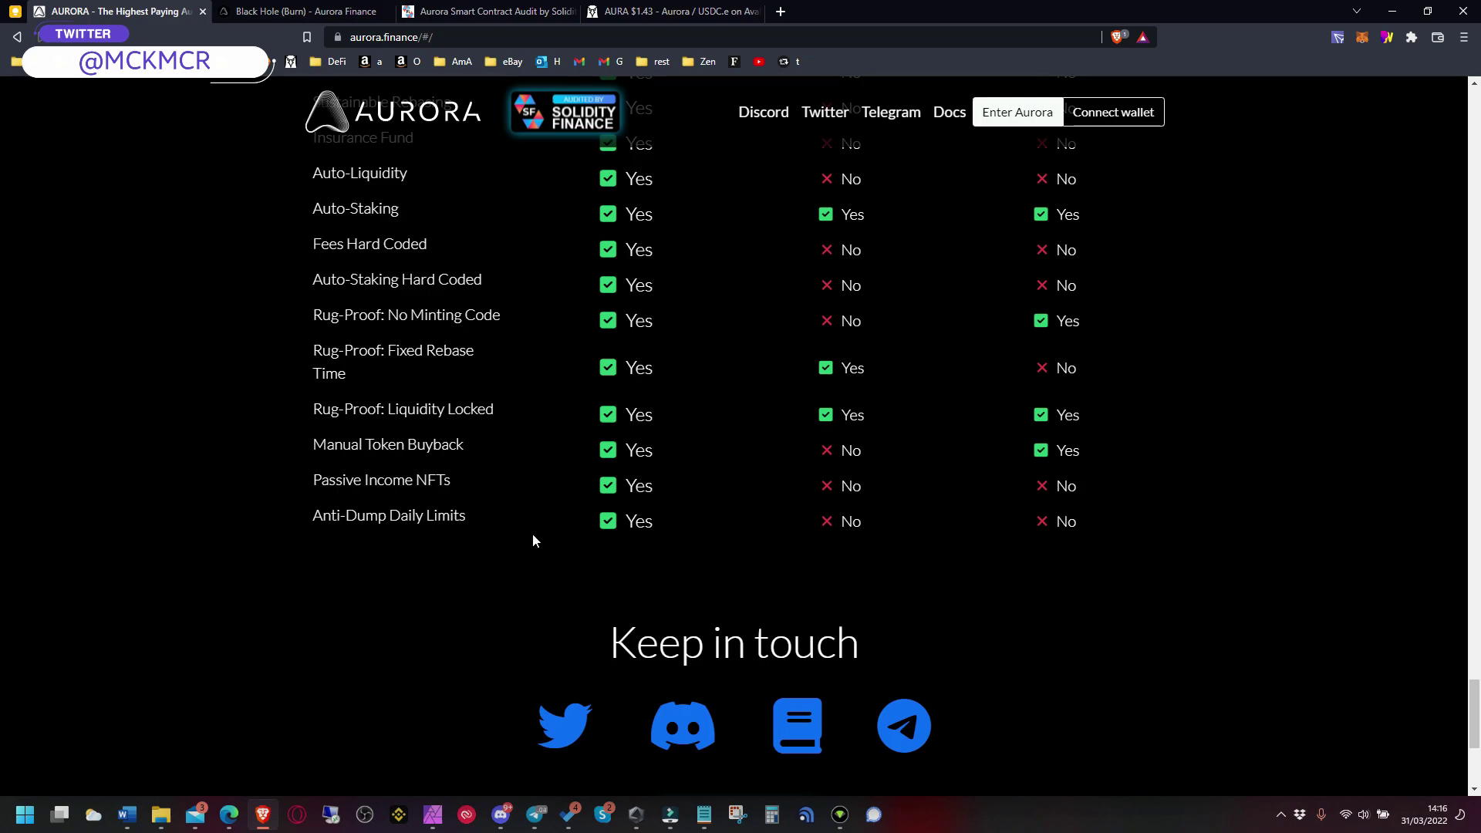
scroll(544, 548, down, 1)
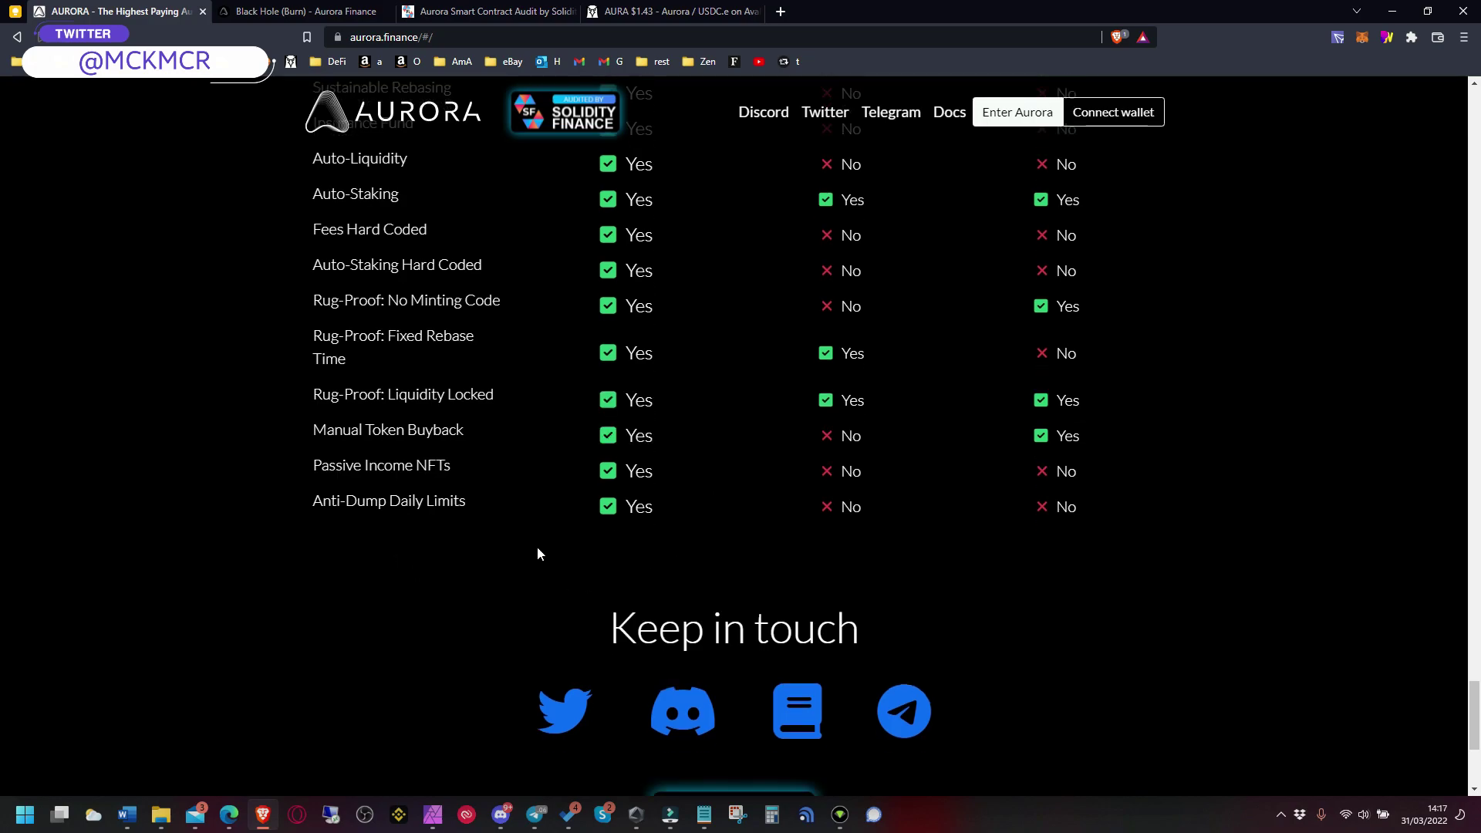
scroll(510, 542, down, 2)
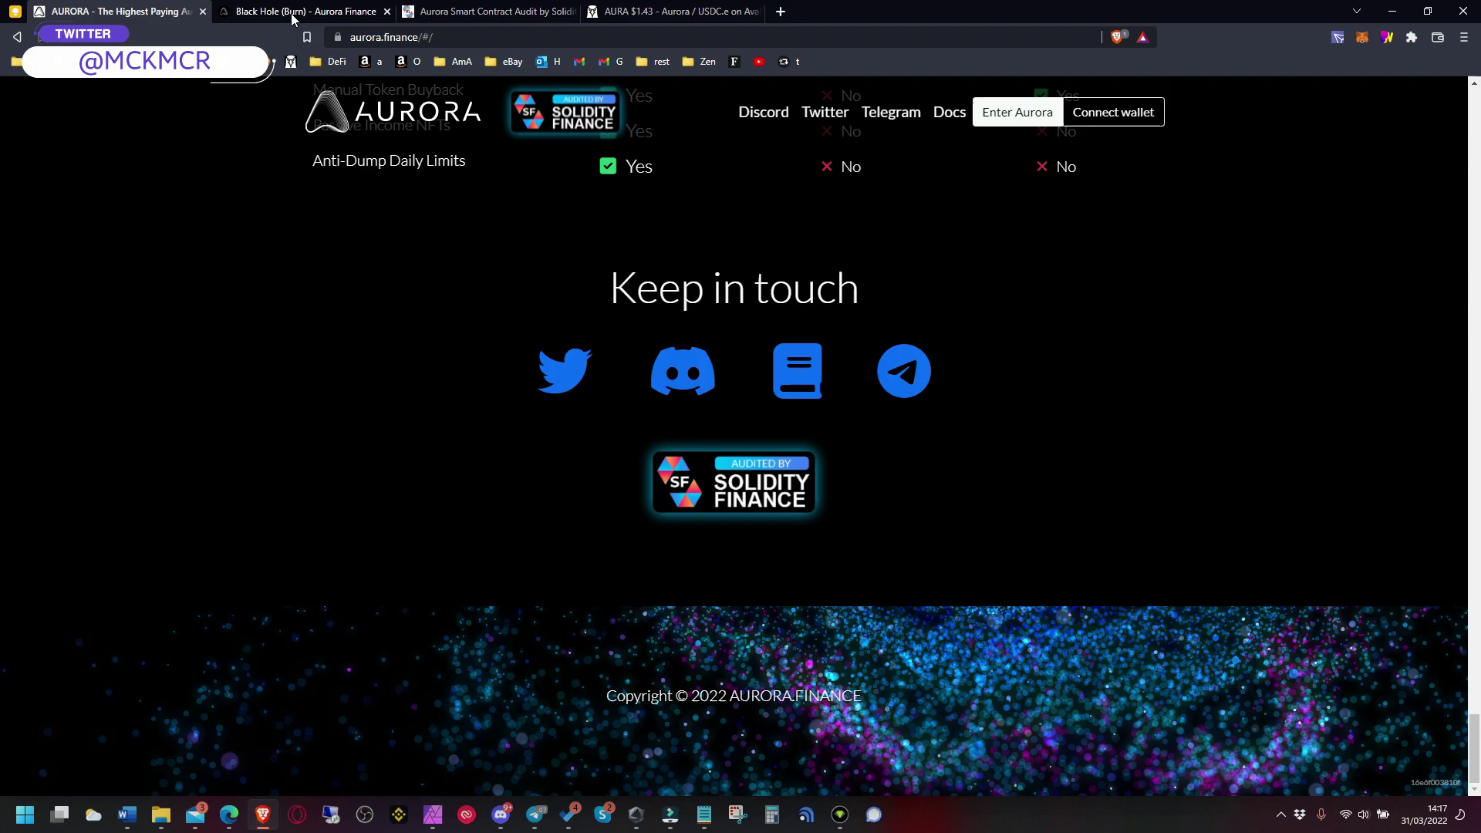
Flip between the docs, audit and homepage tabs, then skim the Solidity Finance audit findings.
click(291, 12)
click(466, 12)
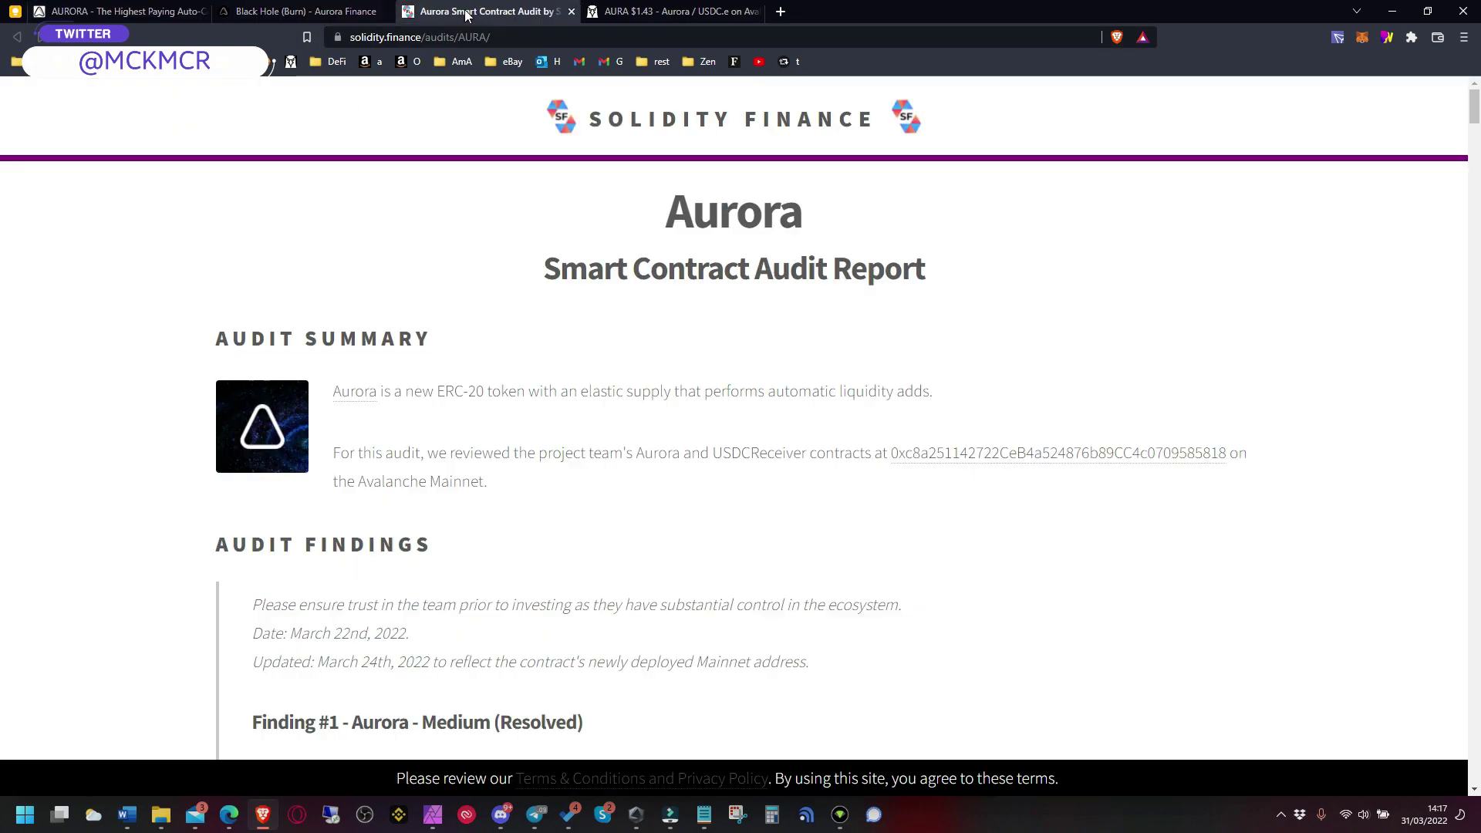
click(116, 13)
scroll(155, 254, up, 2)
scroll(174, 254, up, 1)
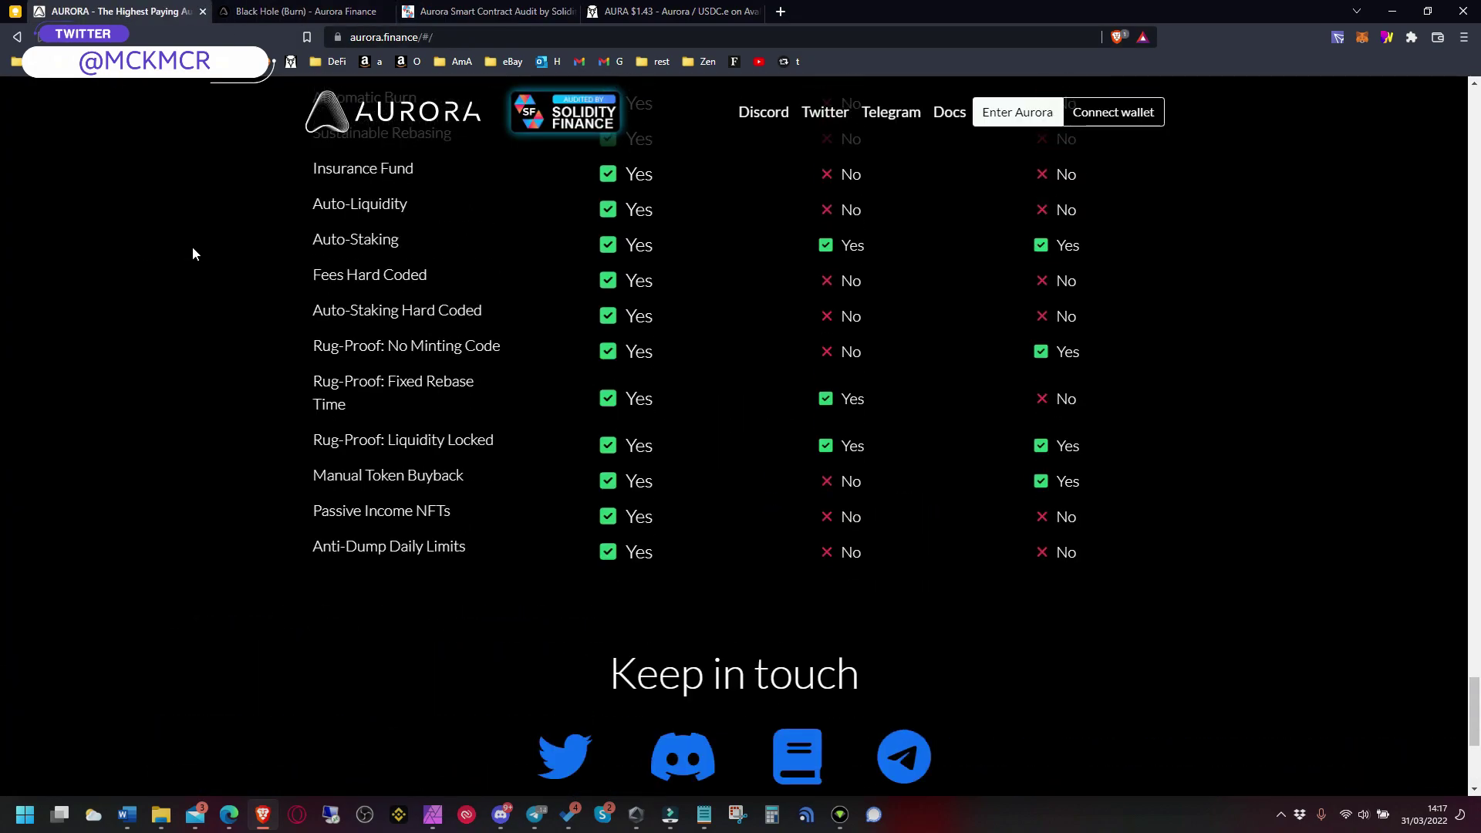
key(ctrl+3)
scroll(122, 368, down, 2)
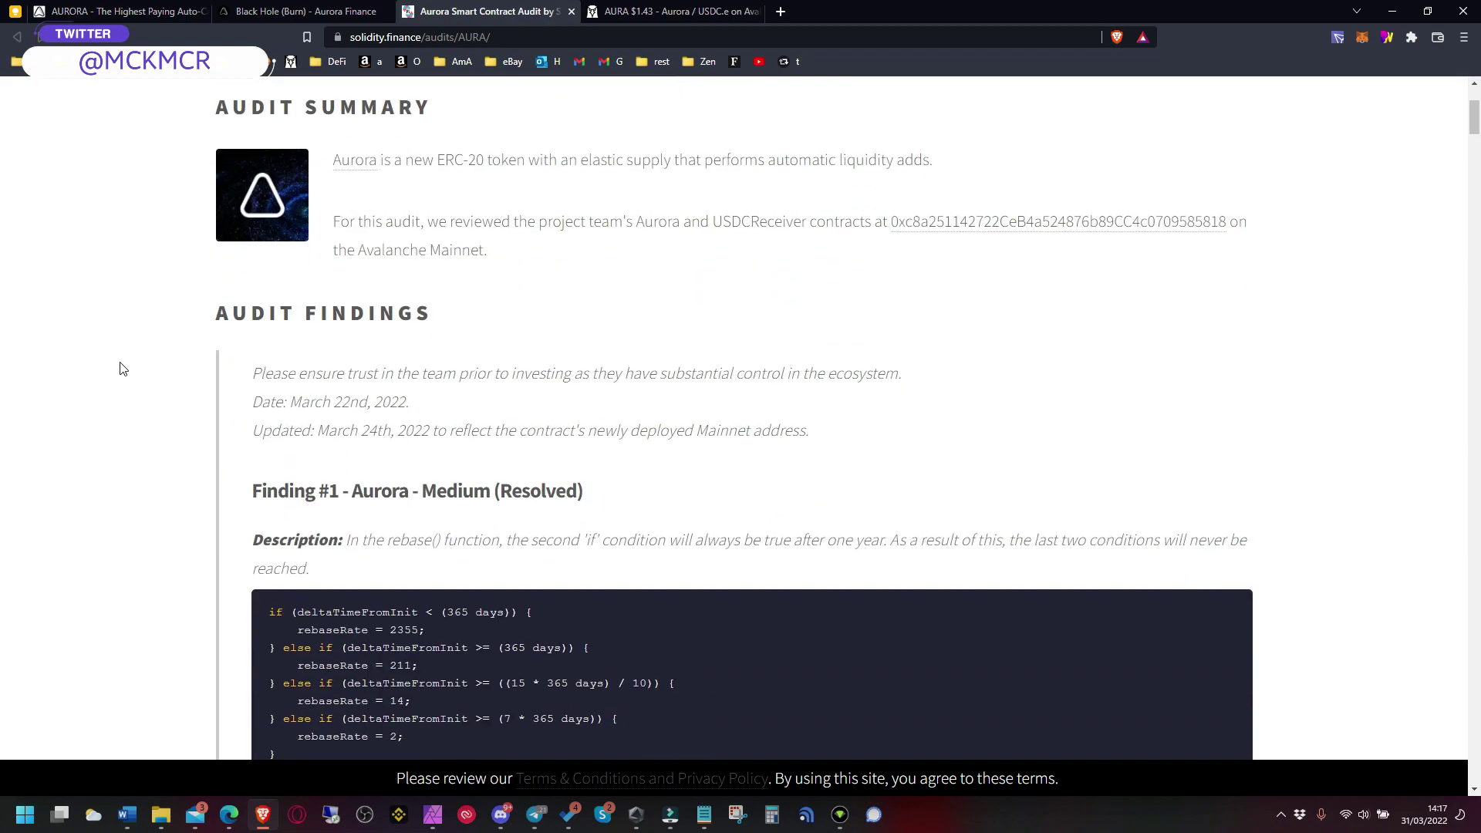
scroll(120, 369, down, 2)
scroll(115, 371, up, 3)
scroll(117, 369, up, 1)
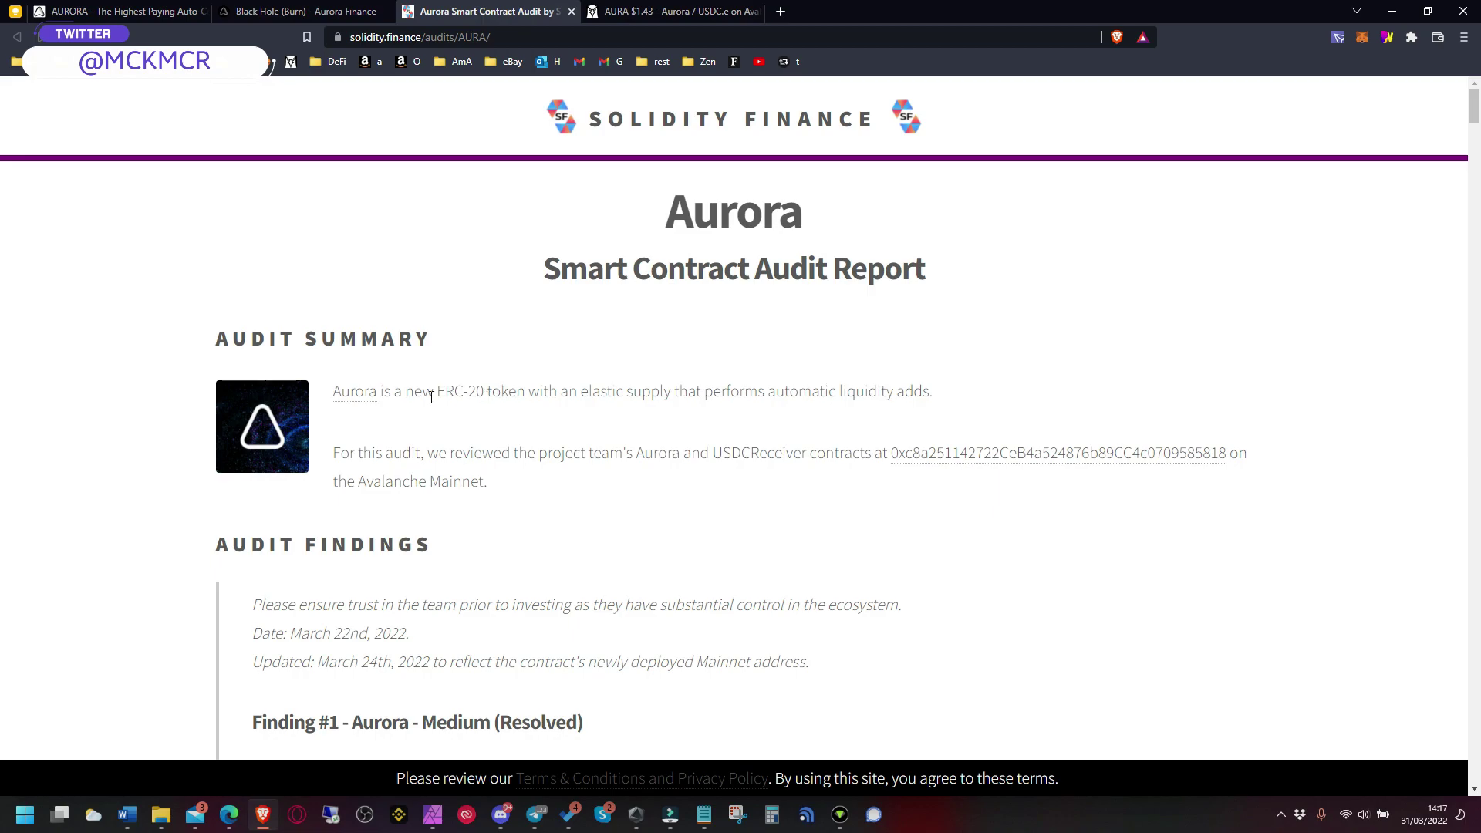
drag(1476, 107, 1475, 350)
mouse_move(1474, 388)
mouse_down()
mouse_move(1466, 735)
mouse_move(7, 628)
mouse_move(2, 110)
mouse_up()
drag(331, 454, 811, 451)
click(619, 489)
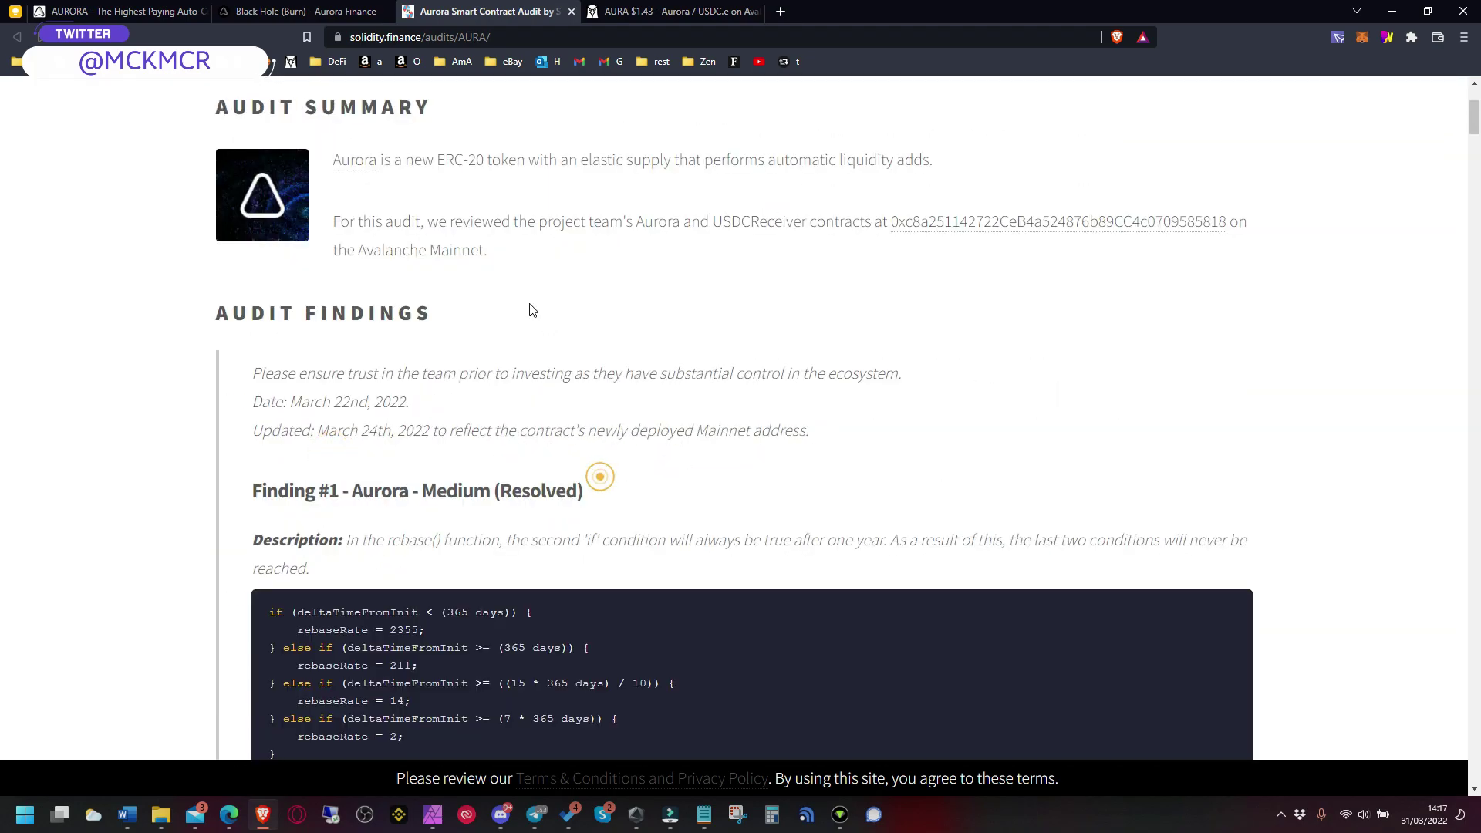
Open the Spacecraft NFTs docs page and select its opening sentence about Spaceship NFTs.
click(275, 14)
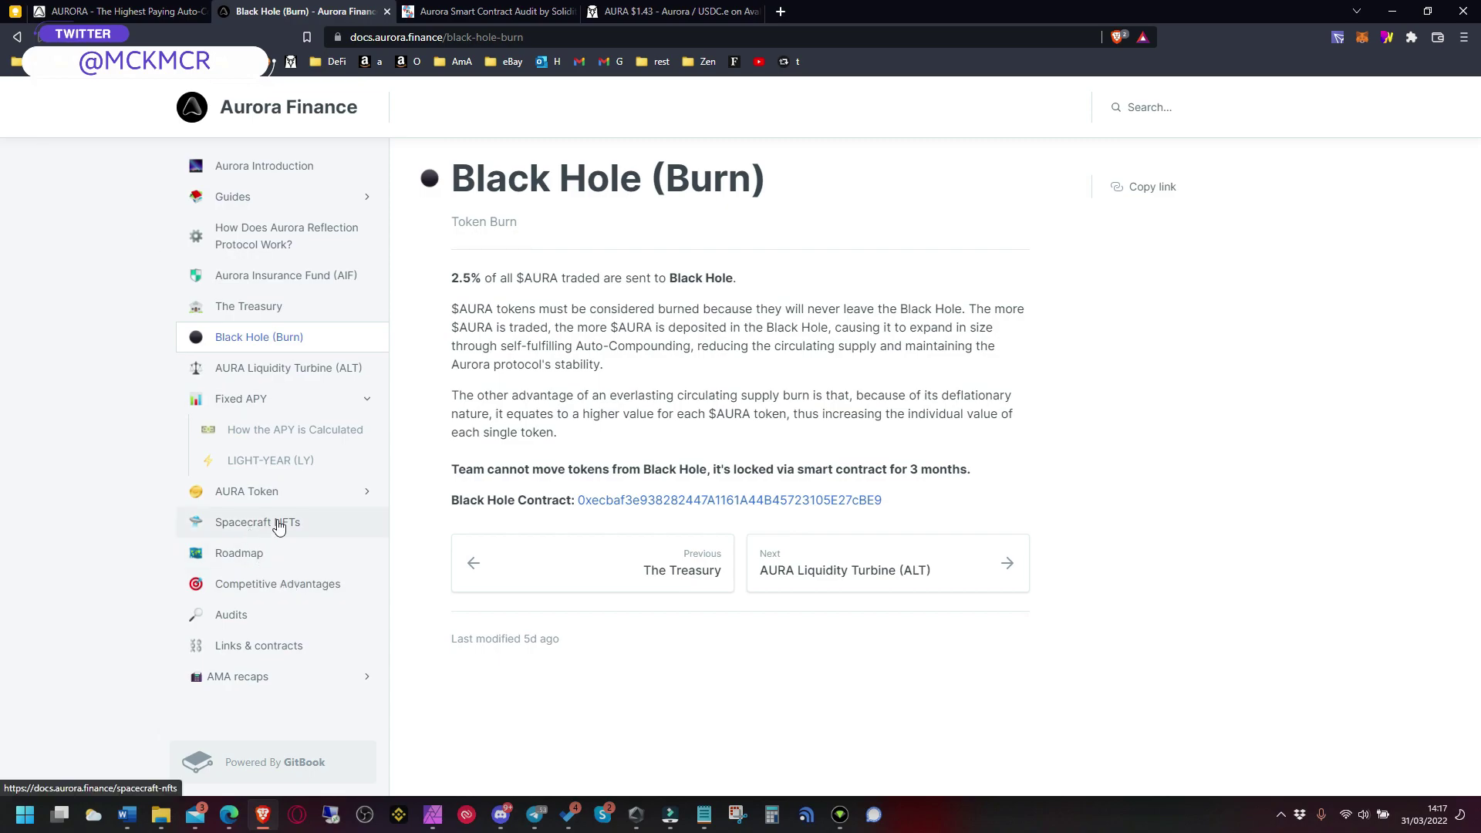
click(271, 525)
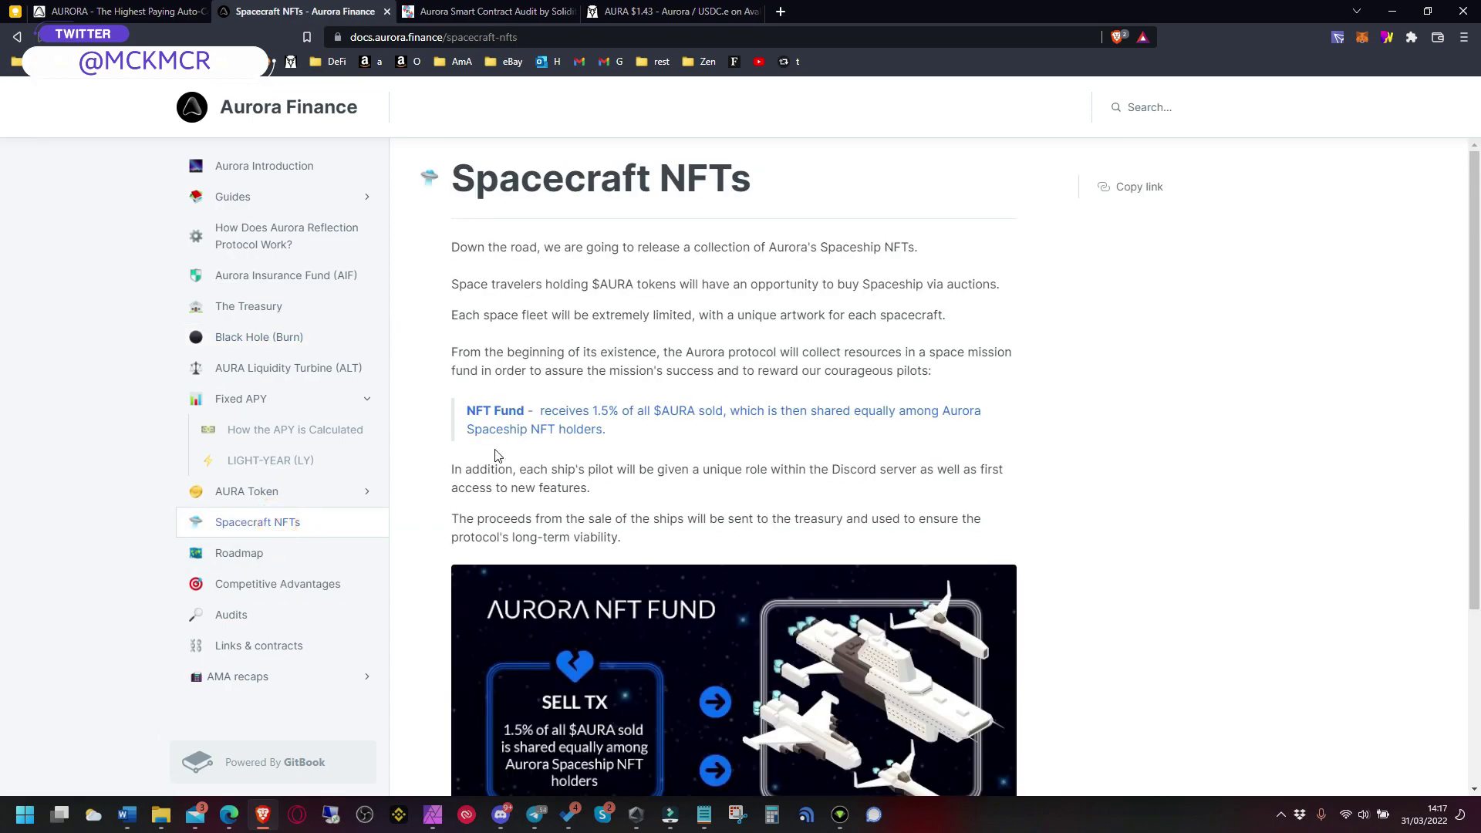
scroll(745, 516, down, 3)
scroll(510, 423, up, 2)
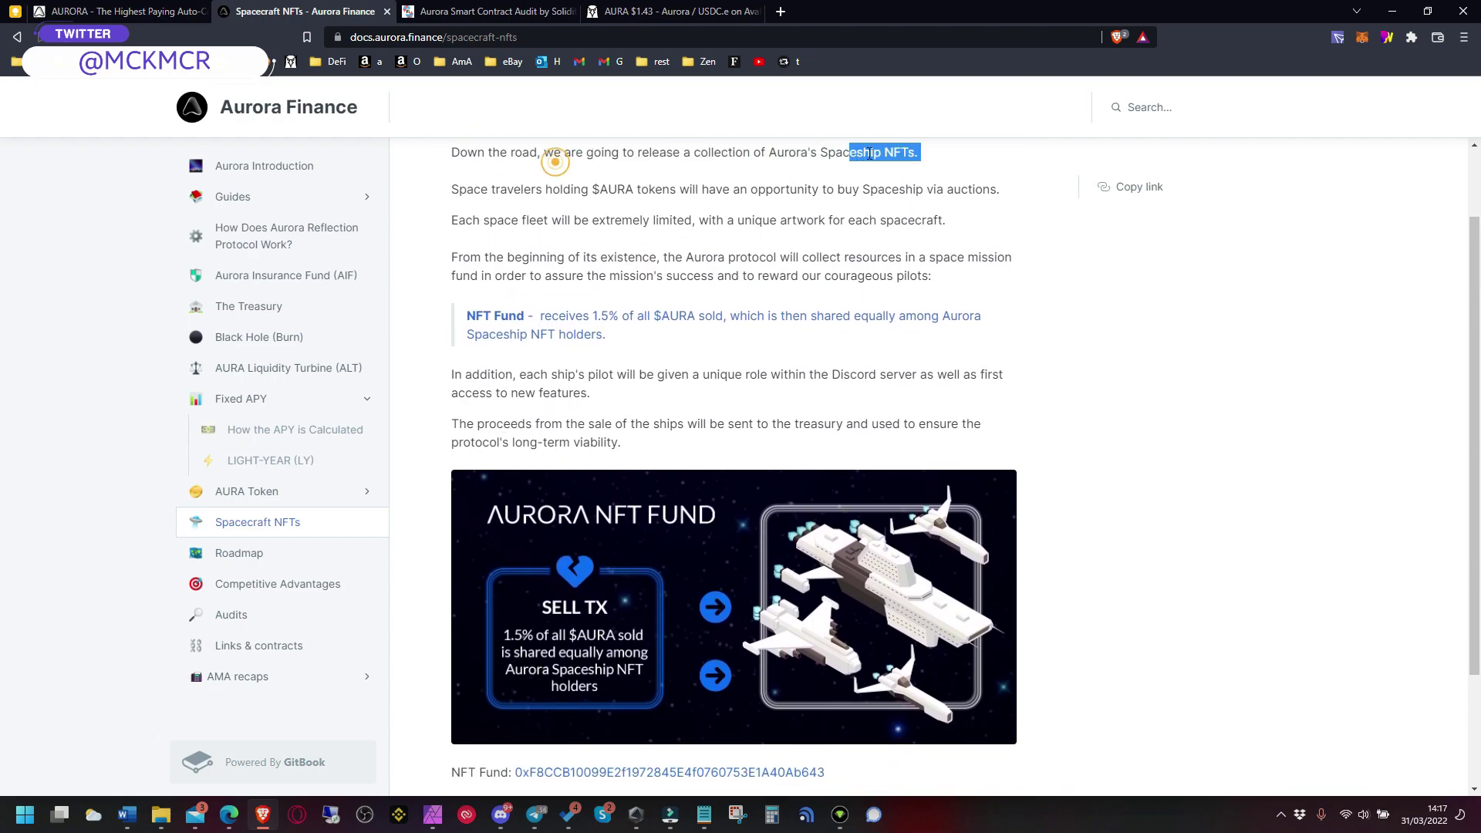
drag(556, 170, 463, 145)
click(472, 244)
triple_click(474, 245)
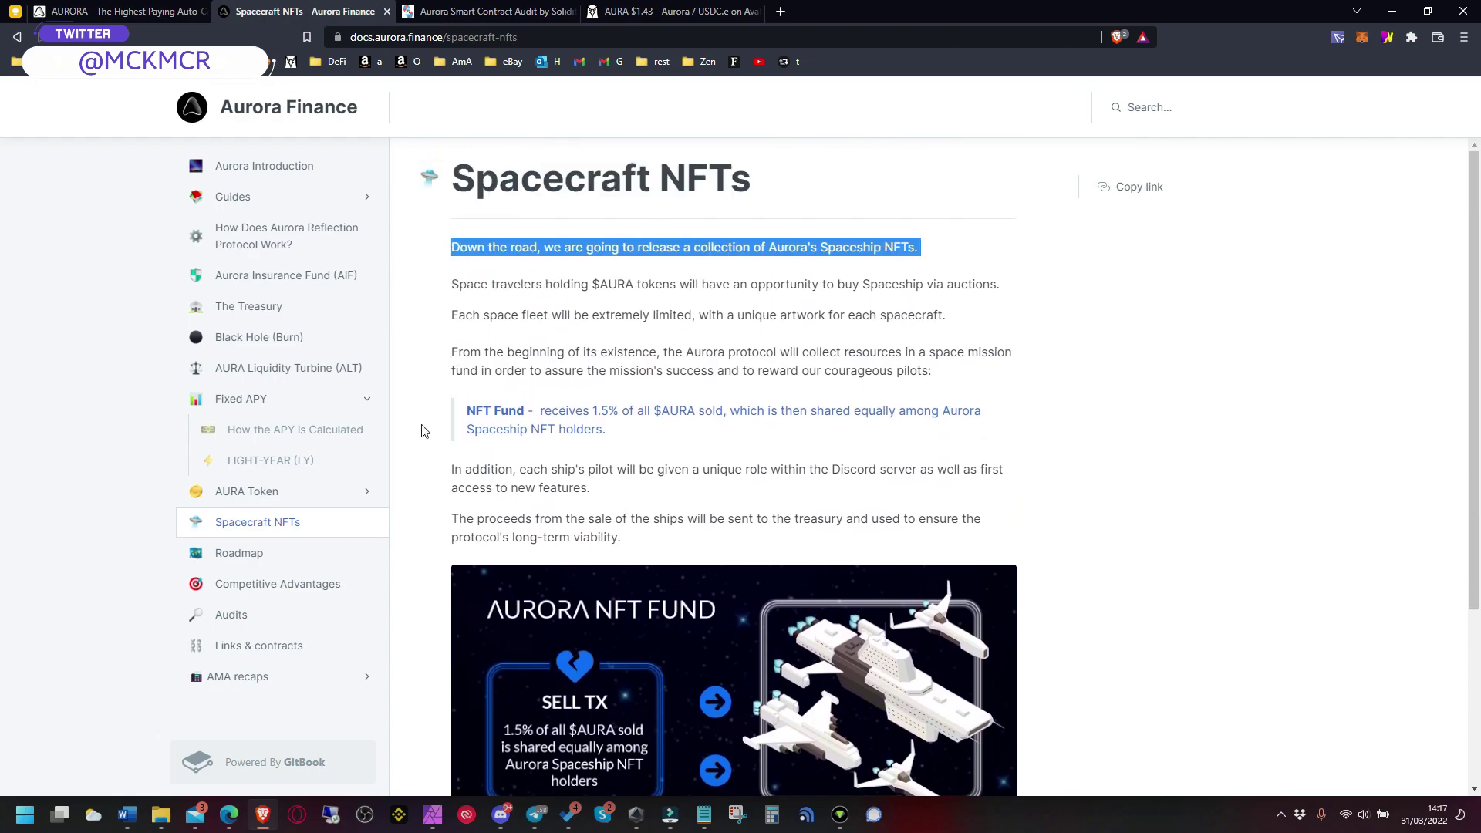
scroll(424, 430, down, 1)
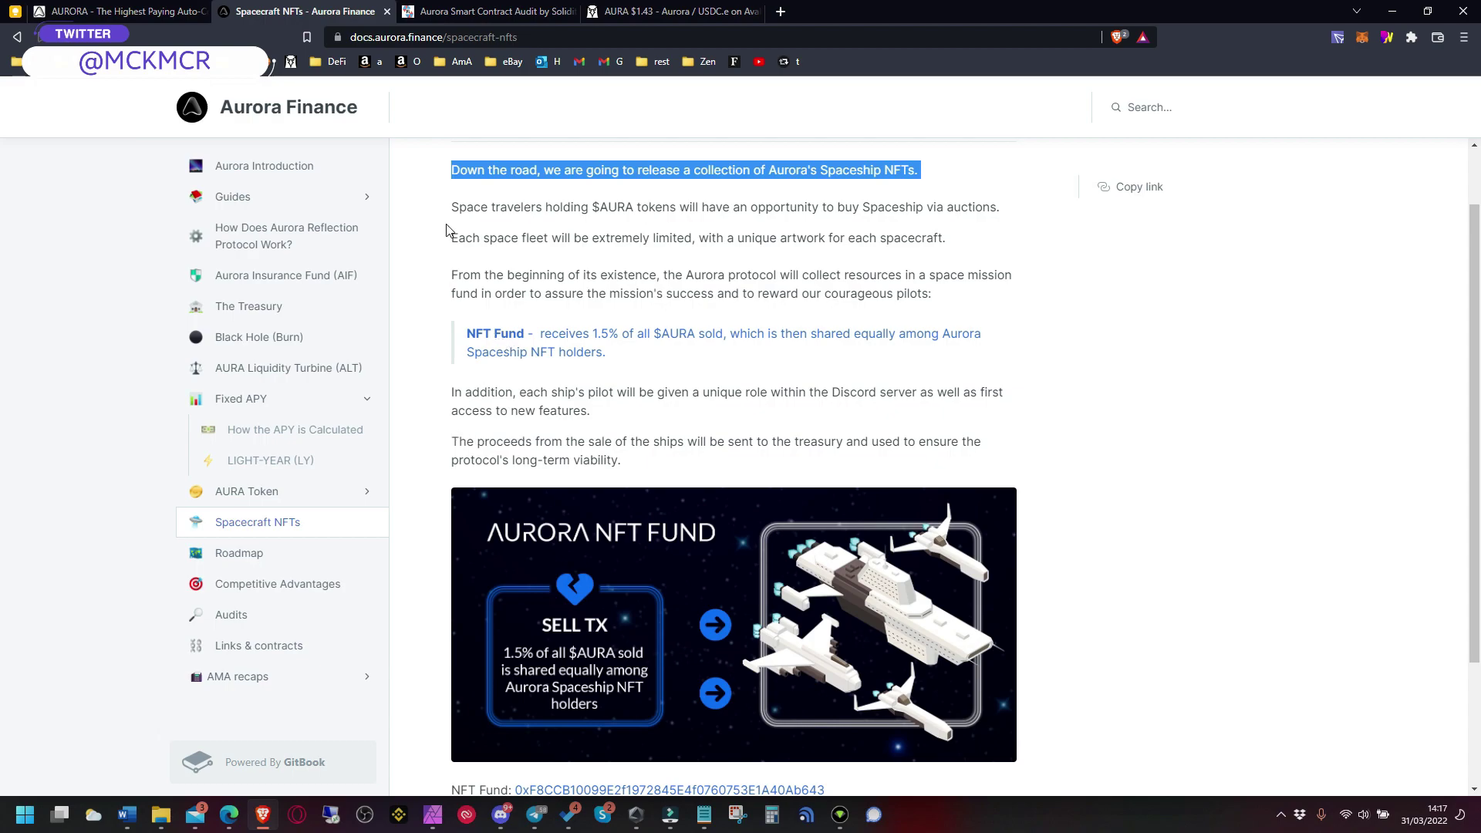
Highlight the sentences about limited space fleets and buying Spaceships at auction.
drag(453, 237, 973, 247)
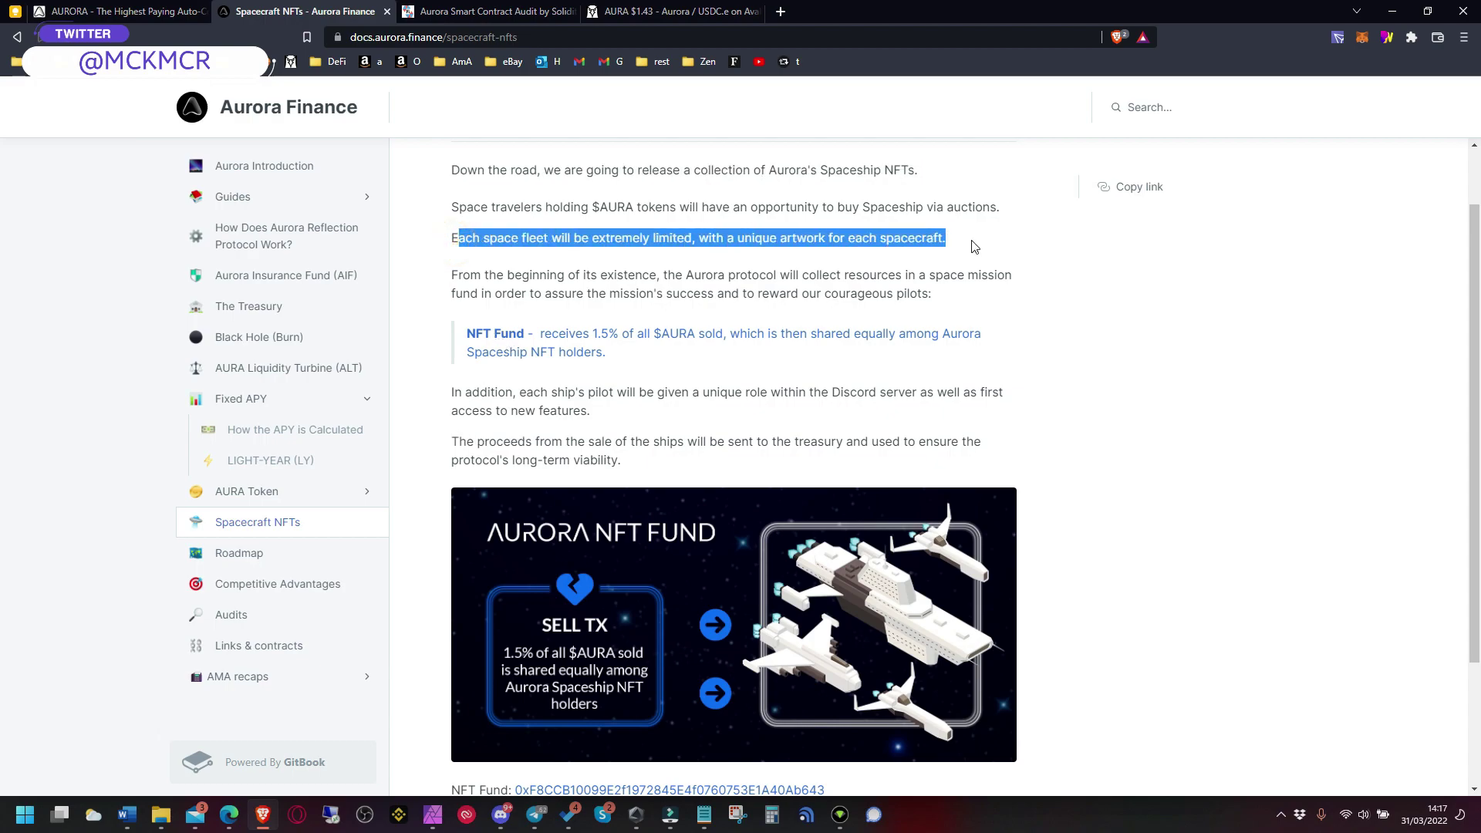
click(973, 247)
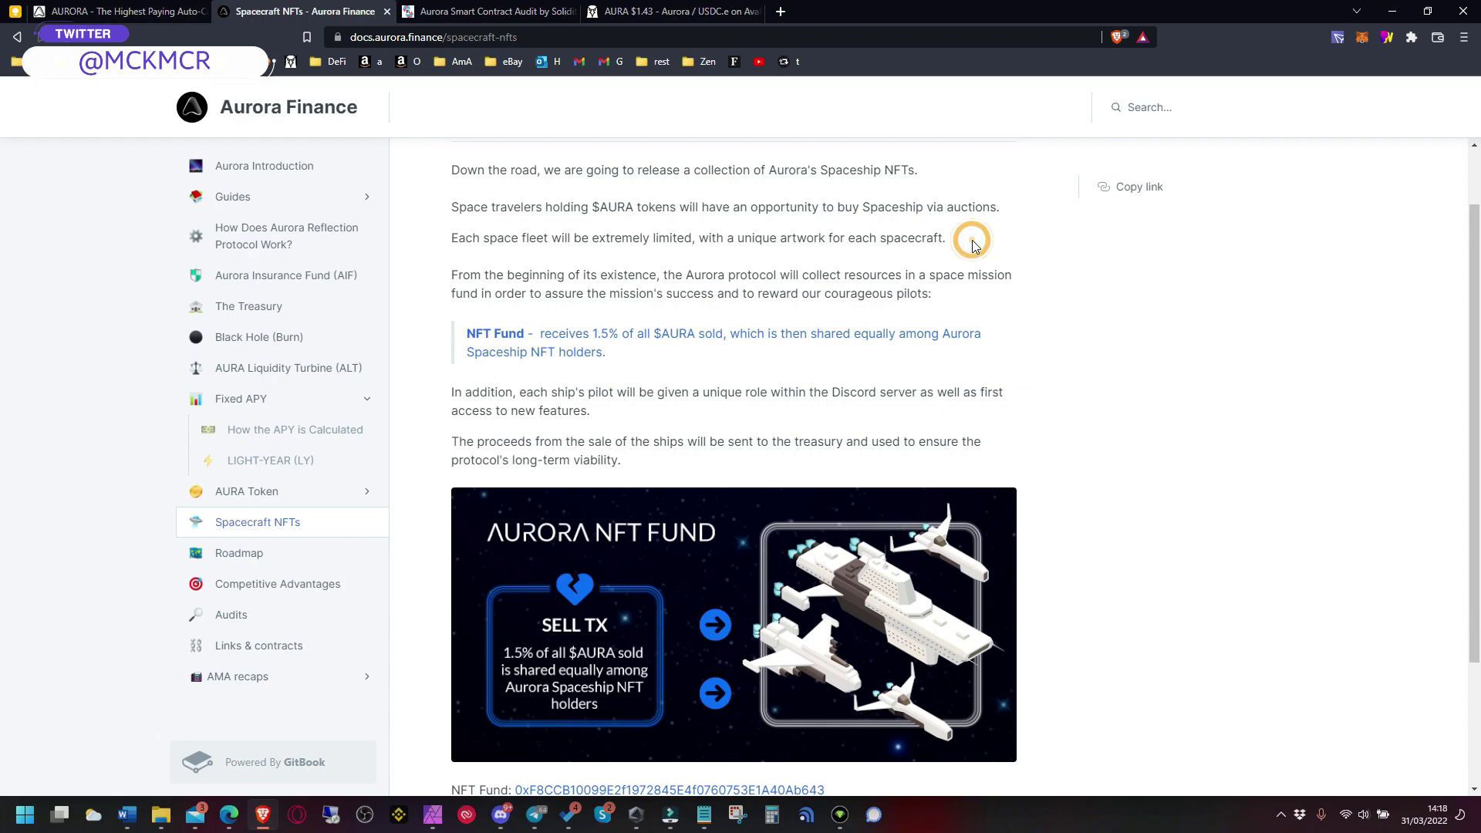
drag(539, 211, 1022, 215)
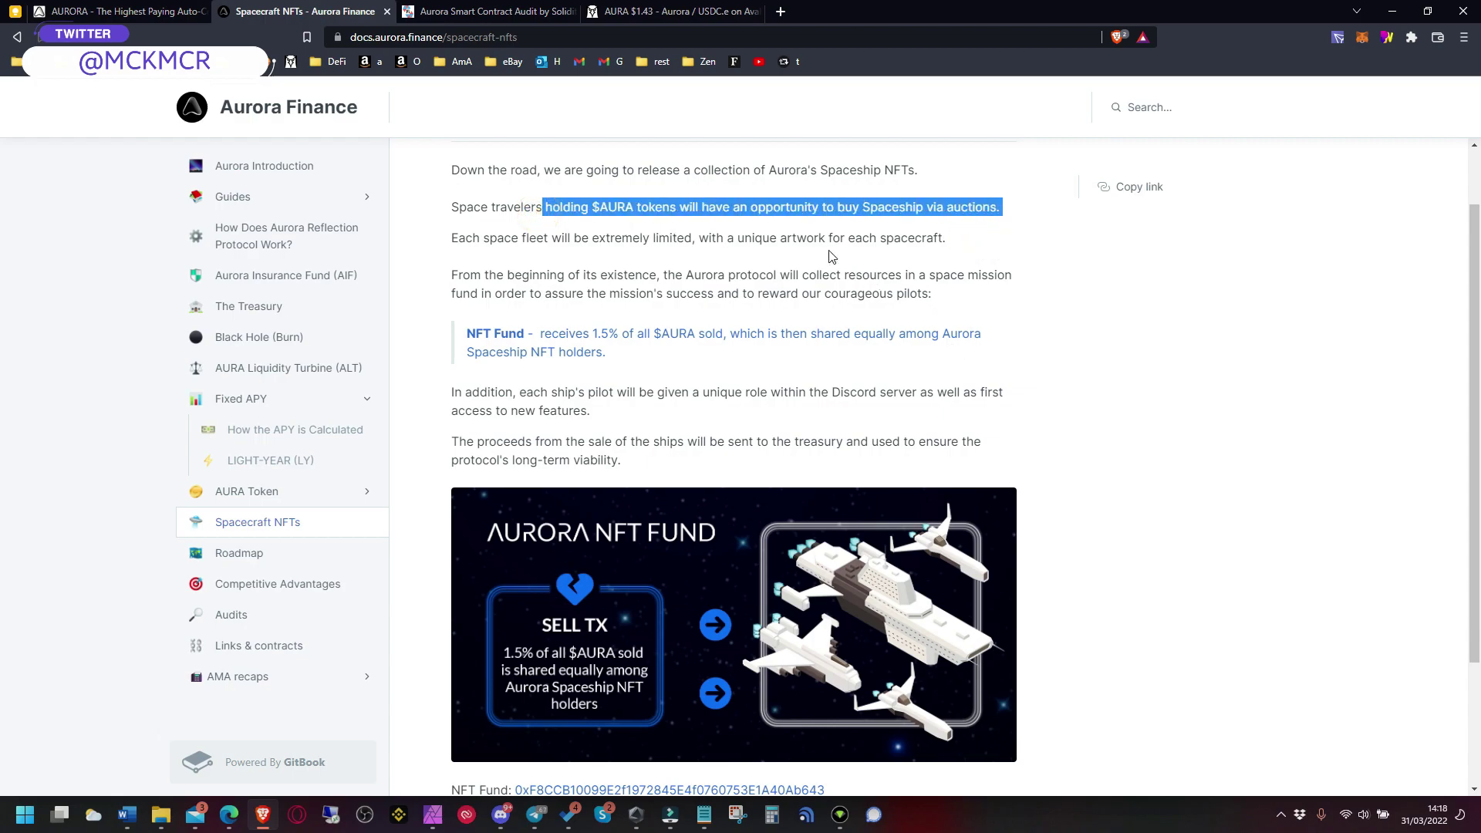
mouse_move(820, 206)
mouse_down()
mouse_move(1095, 209)
mouse_move(1005, 211)
mouse_move(1025, 247)
mouse_up()
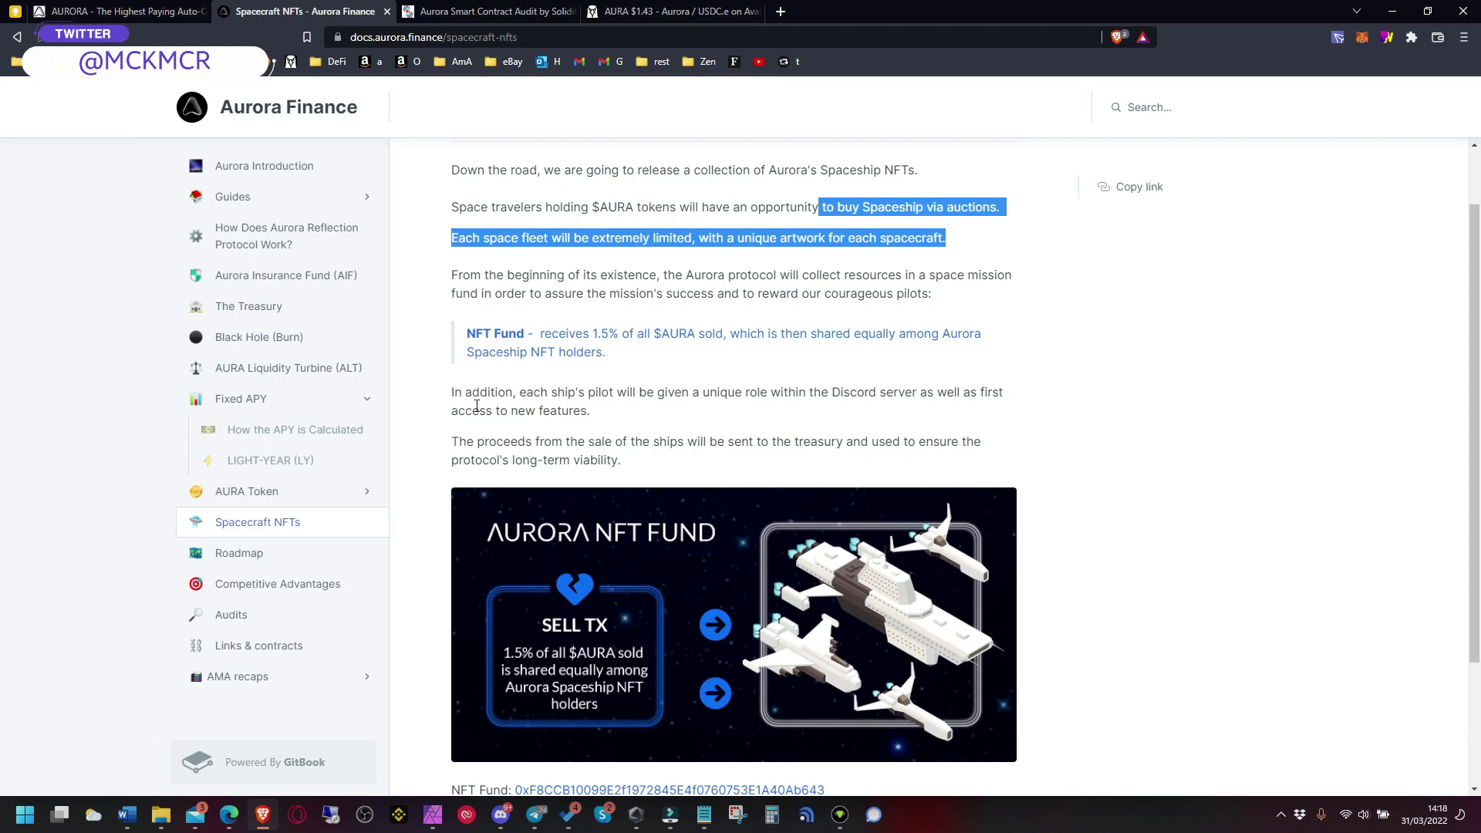
Highlight the NFT Fund note and its 1.5% share for NFT holders, then switch tabs.
drag(540, 334, 648, 355)
click(649, 355)
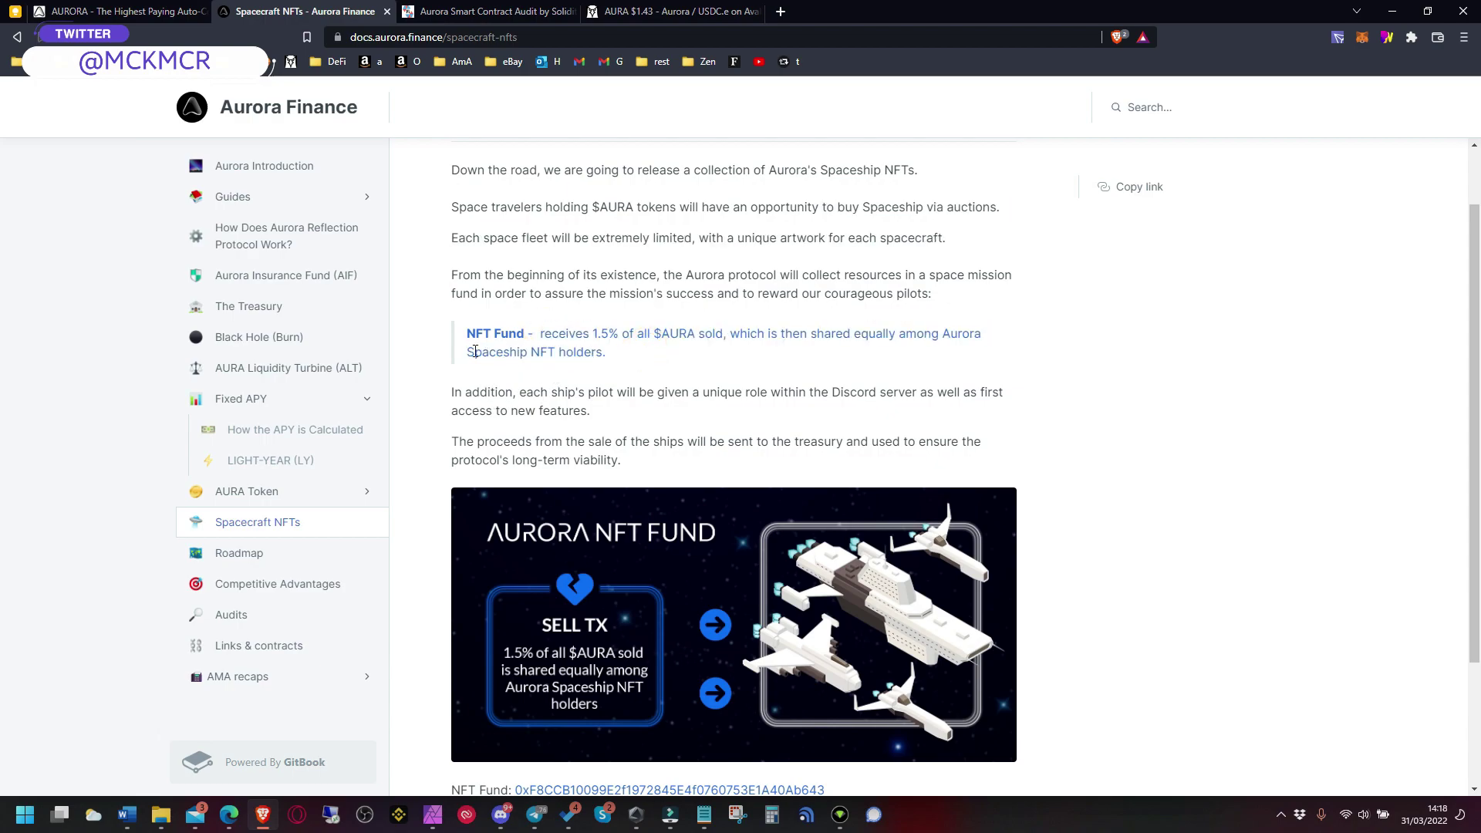
drag(474, 353, 666, 358)
click(665, 353)
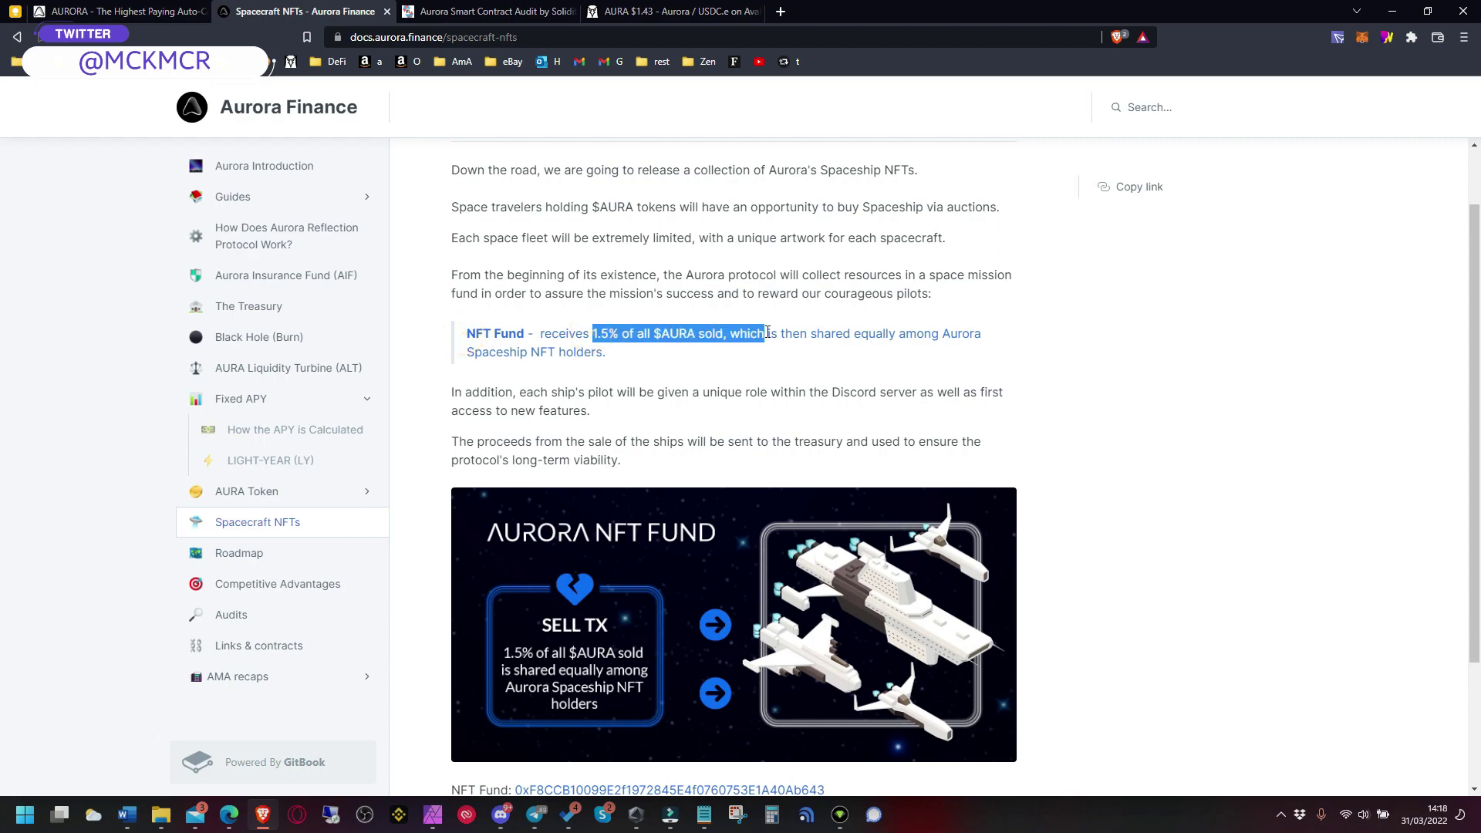
drag(769, 359, 769, 368)
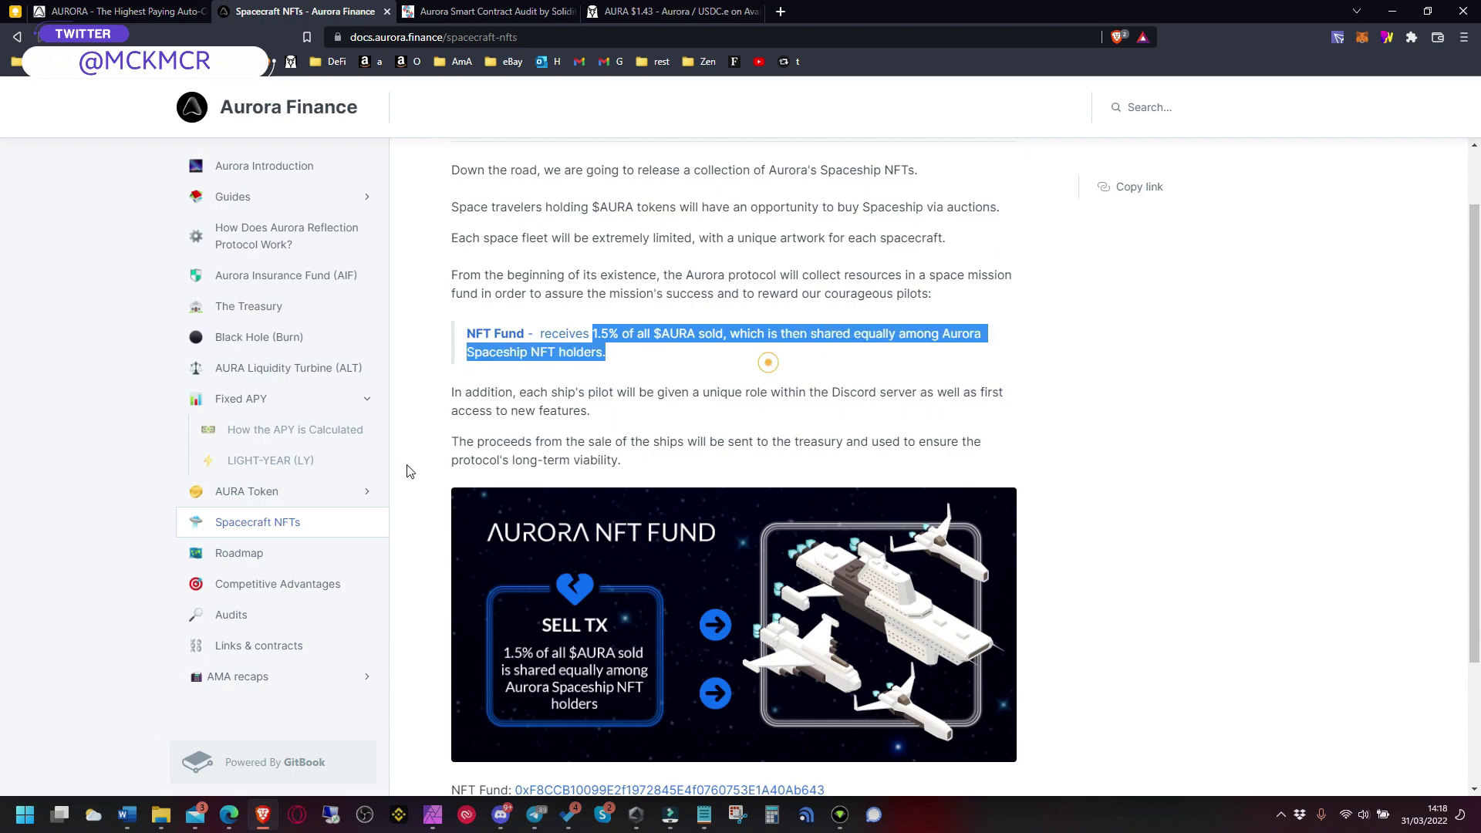
scroll(485, 544, down, 2)
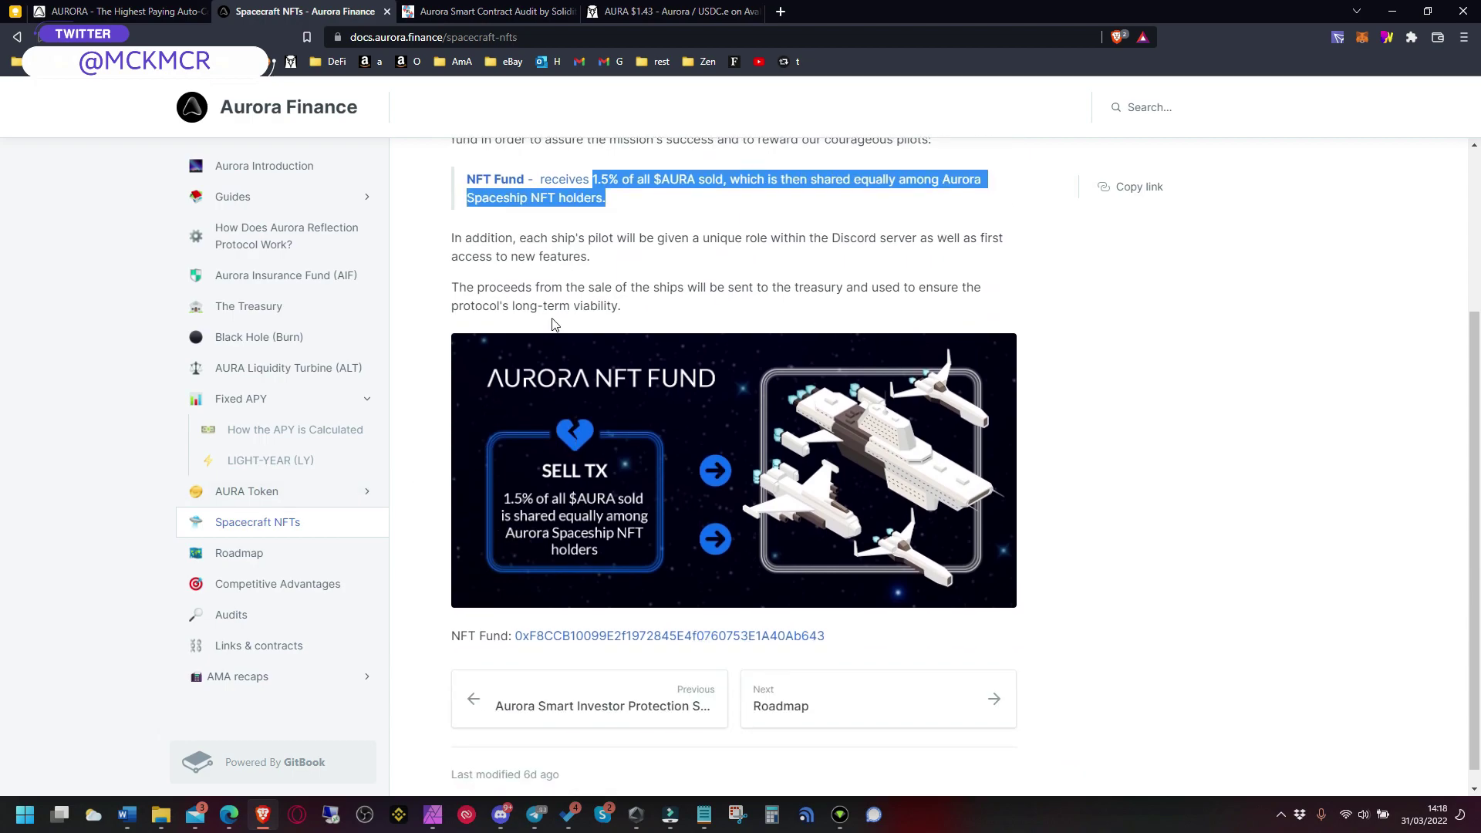
click(485, 13)
Open the AURA/USDC.e chart and measure the price rise after the 24 March launch.
click(665, 12)
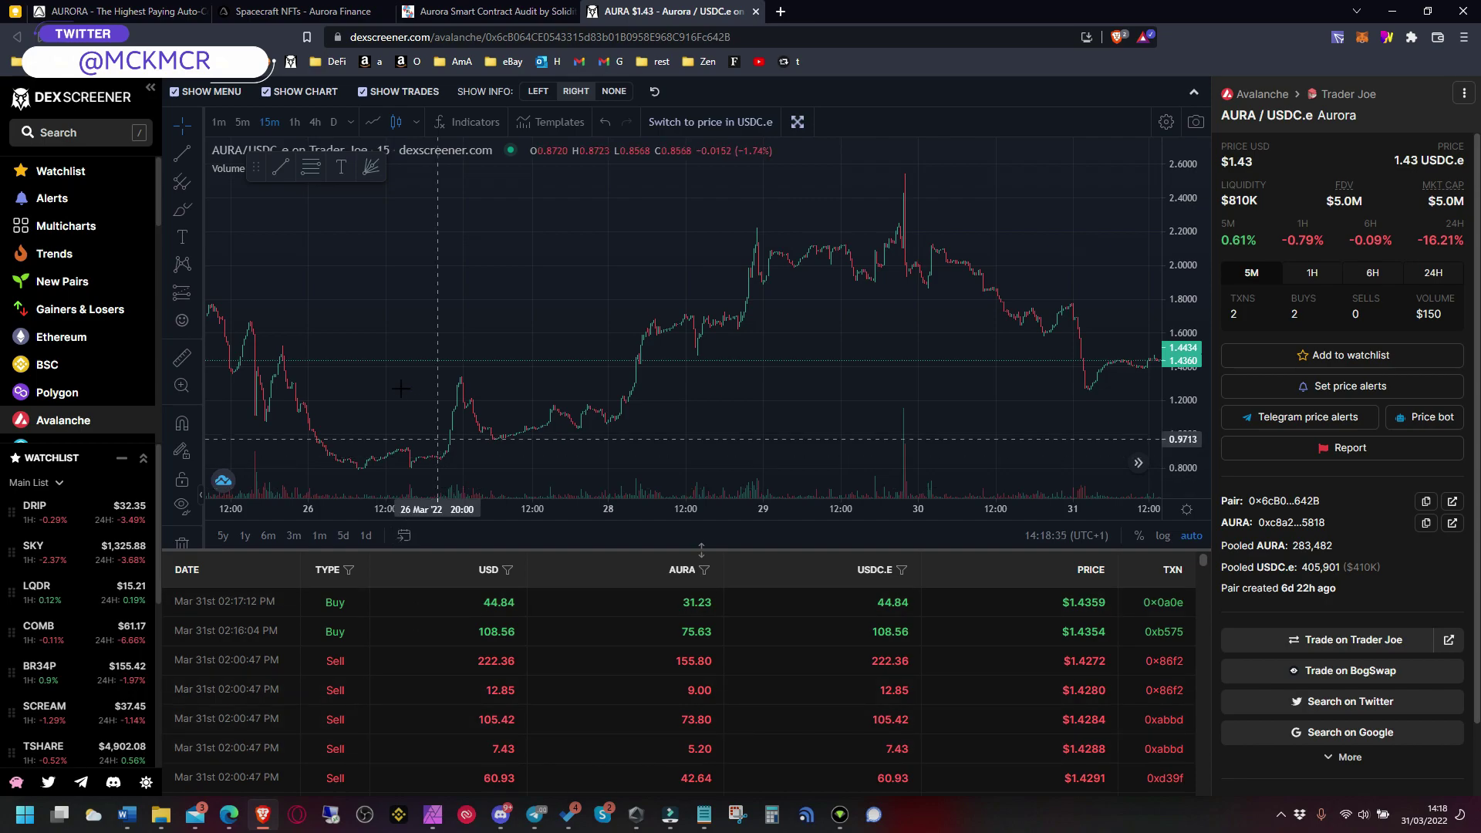
drag(397, 387, 678, 387)
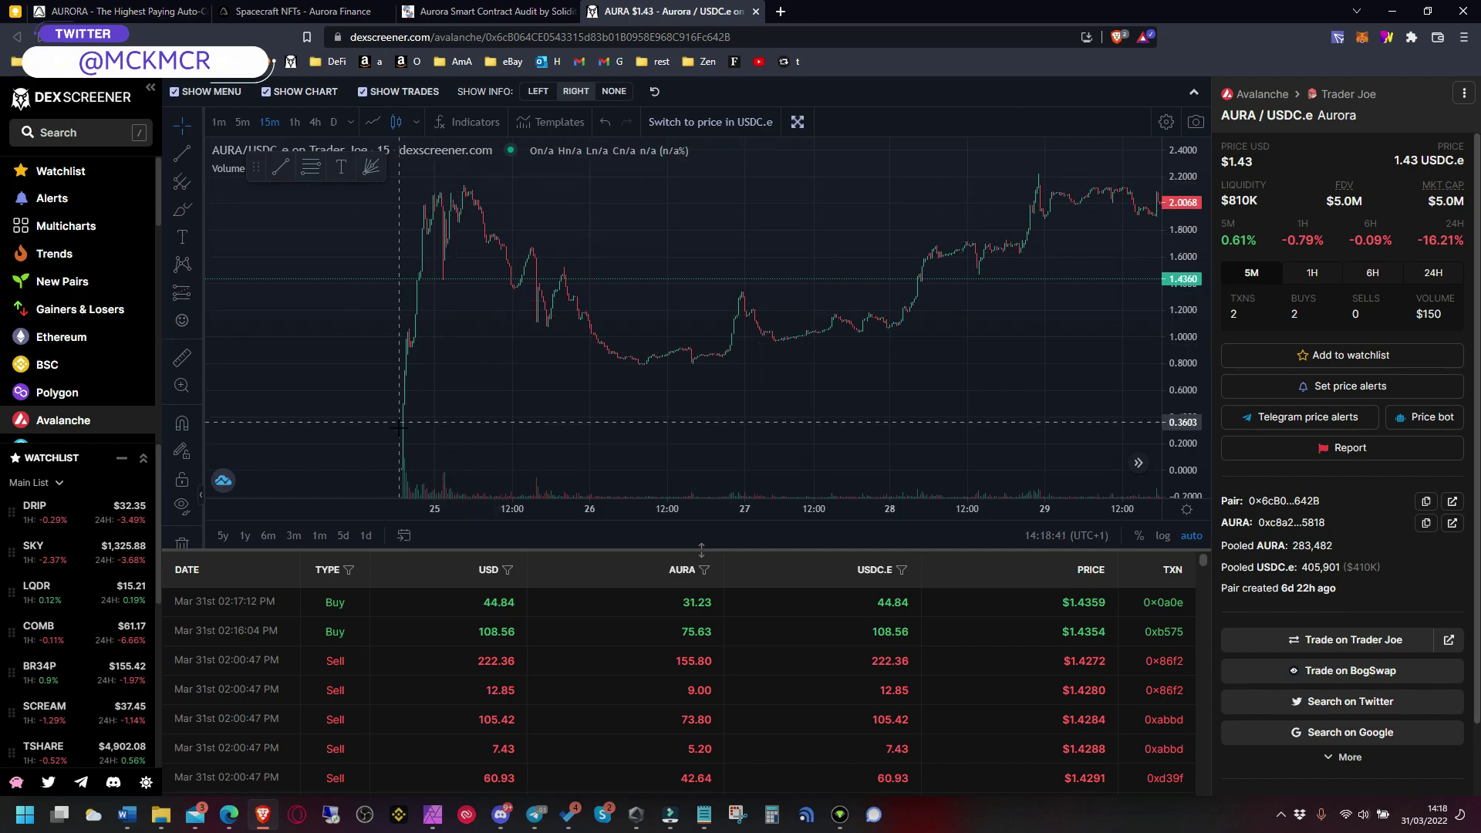
shift+click(405, 475)
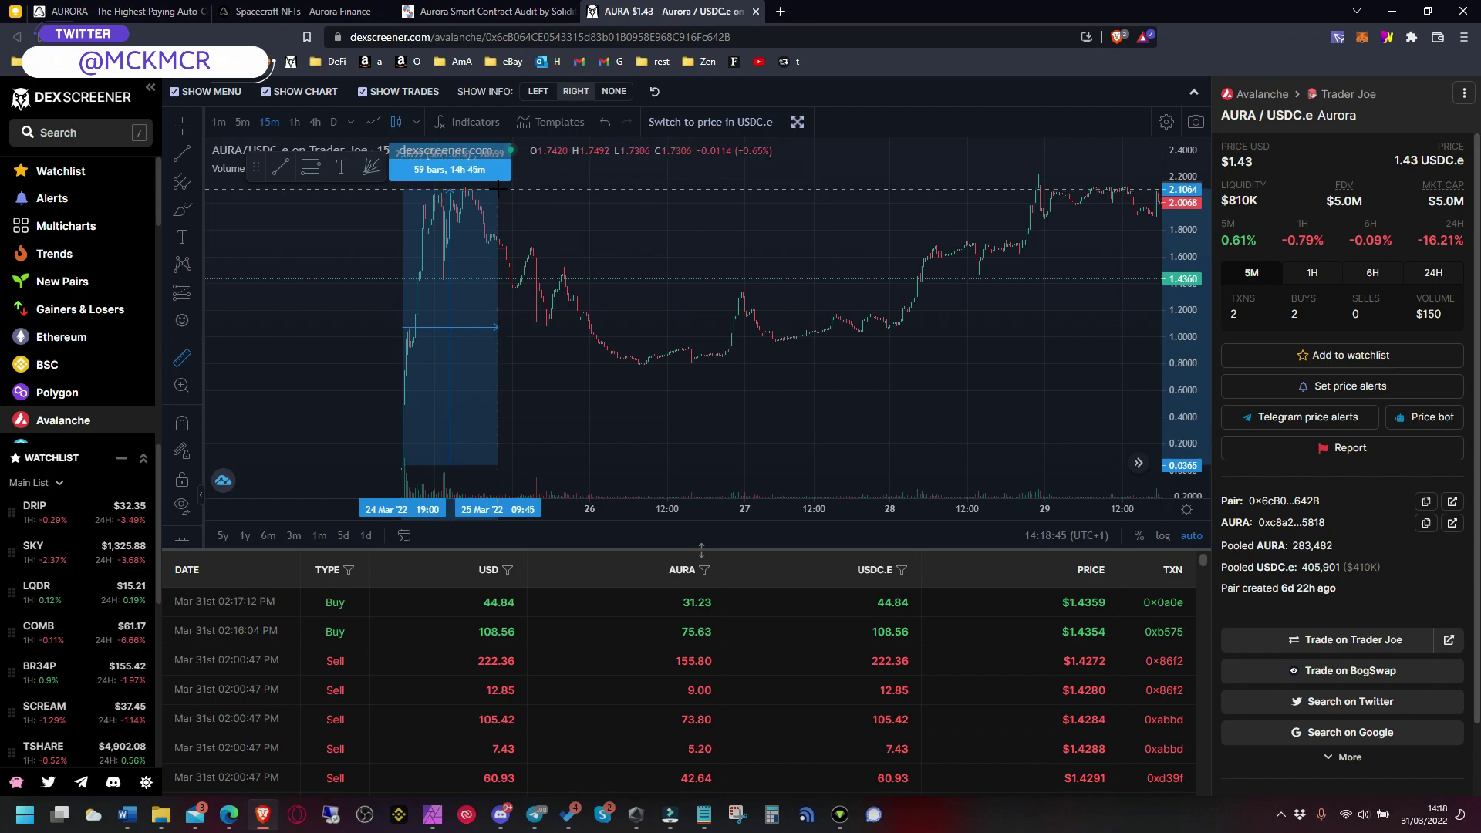
click(635, 242)
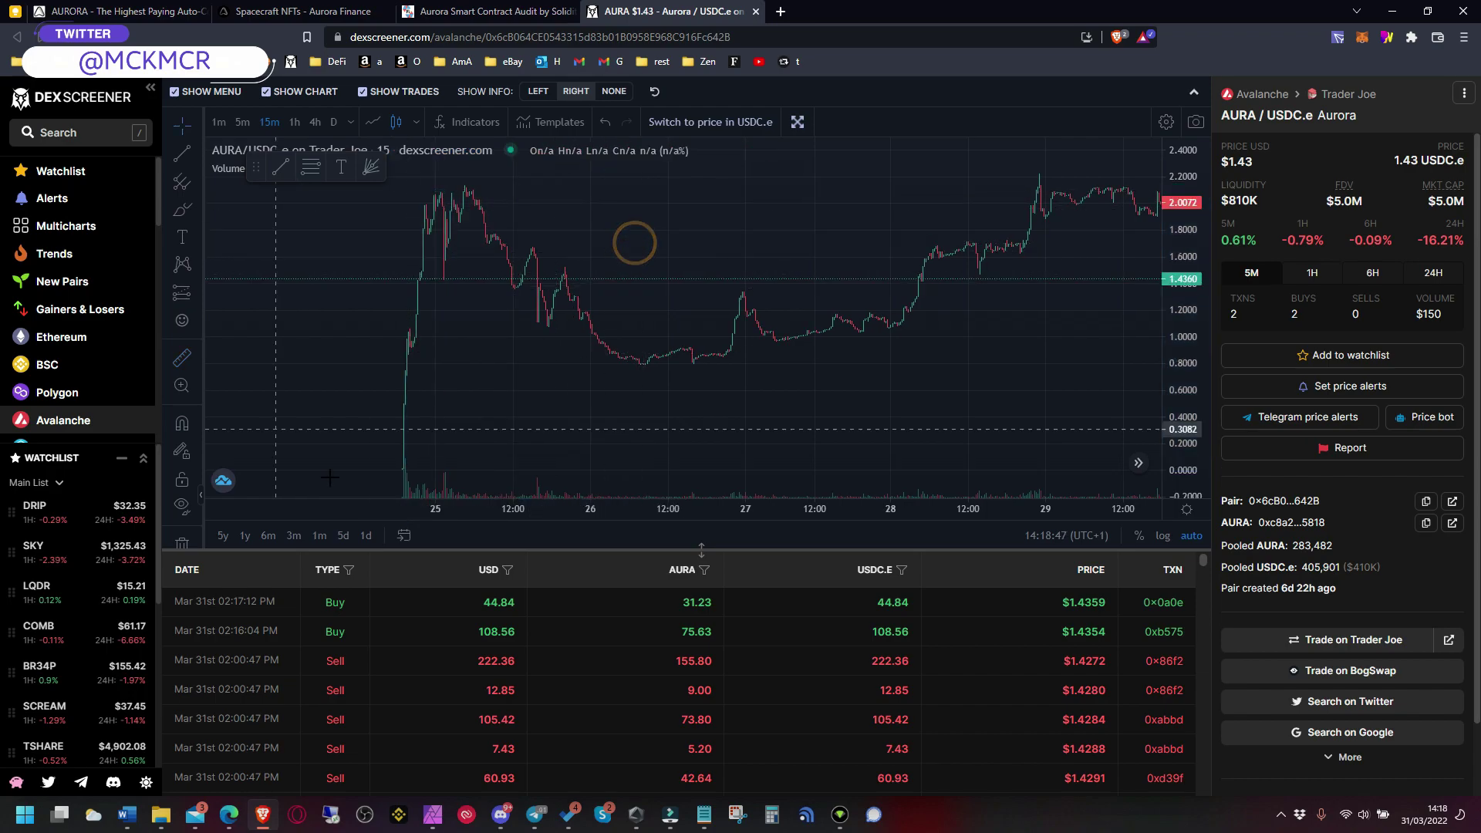
drag(1181, 243, 1181, 336)
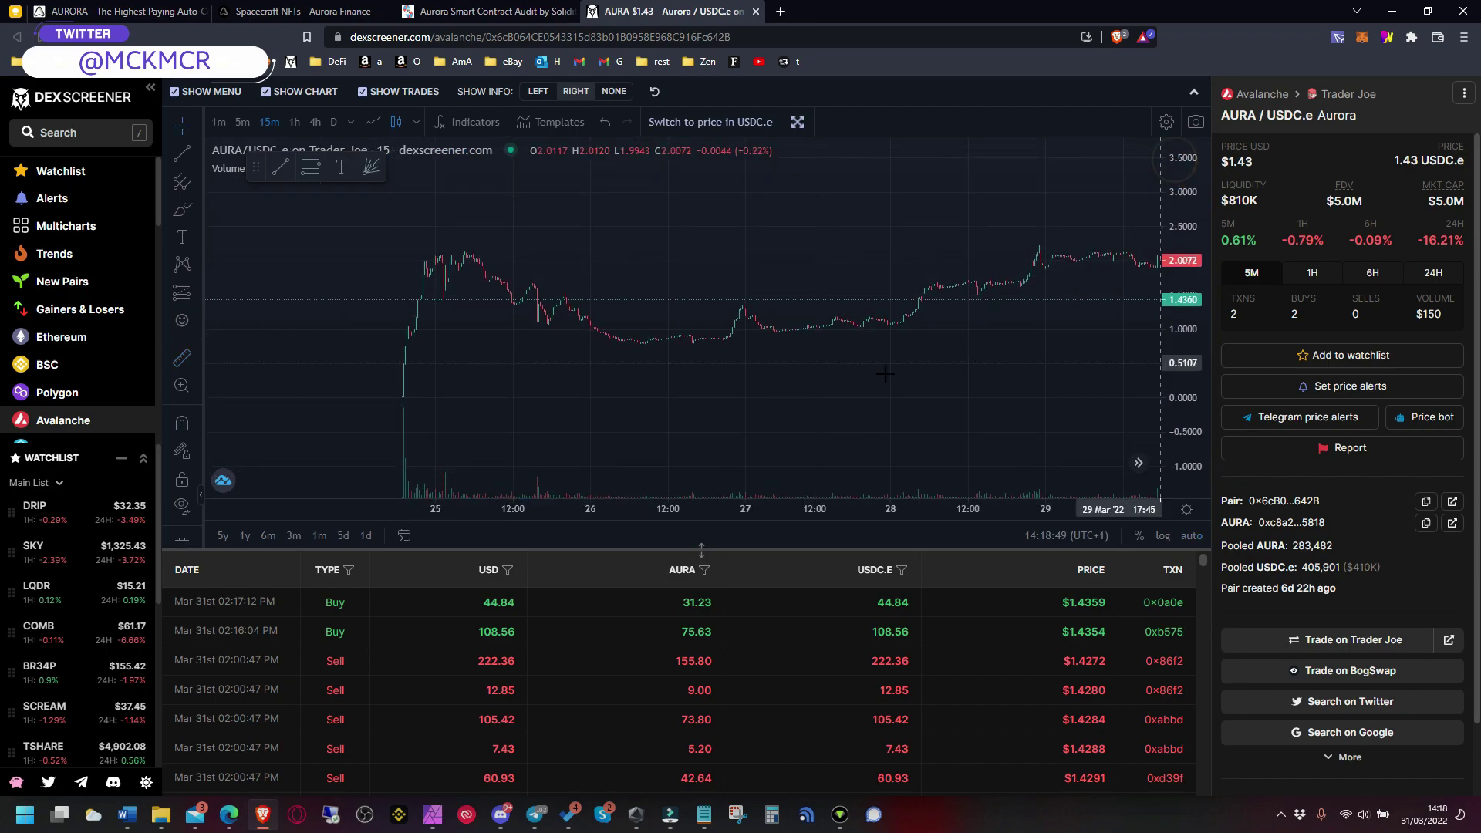
shift+click(405, 398)
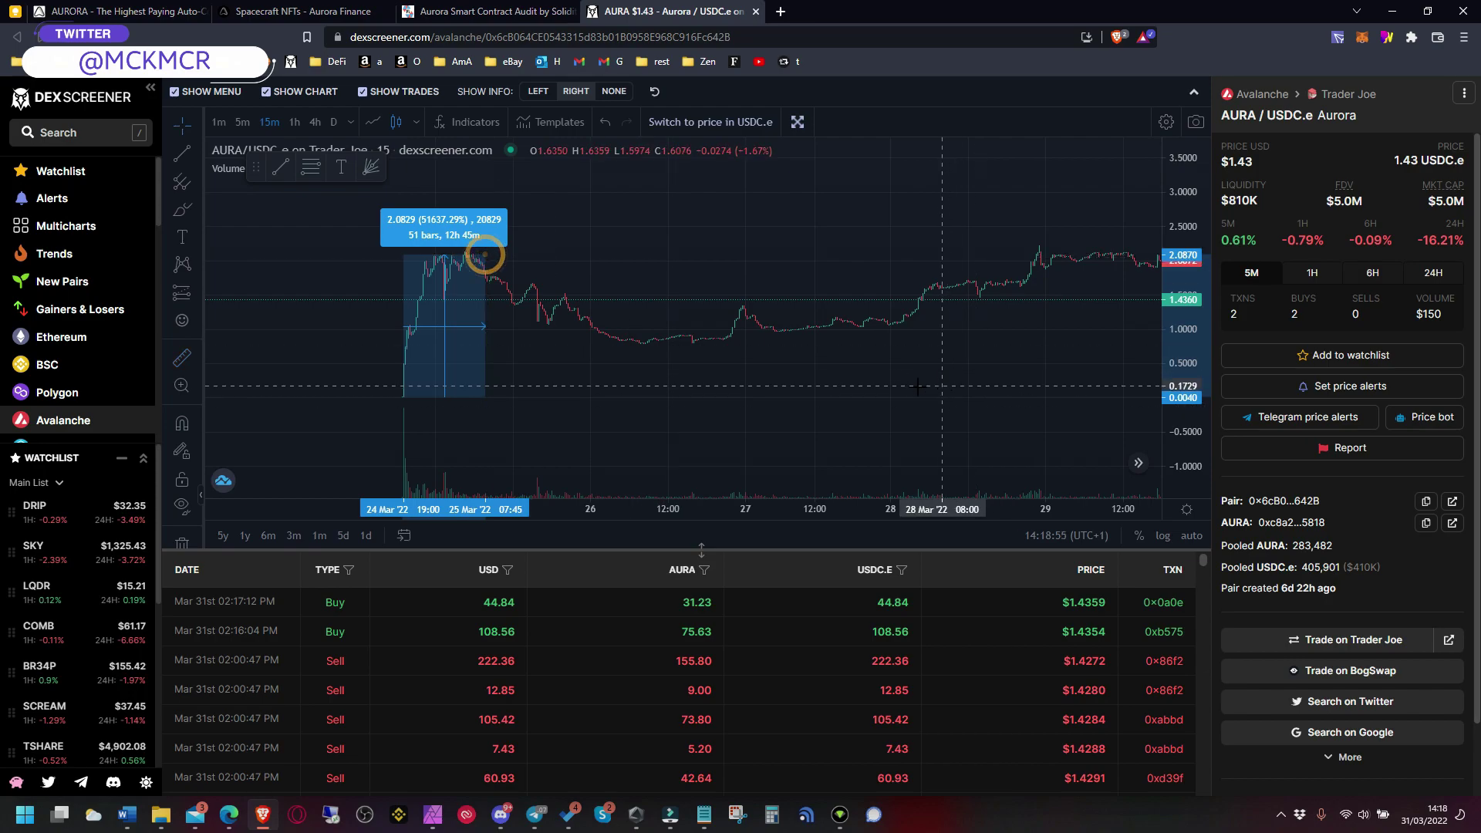
click(482, 252)
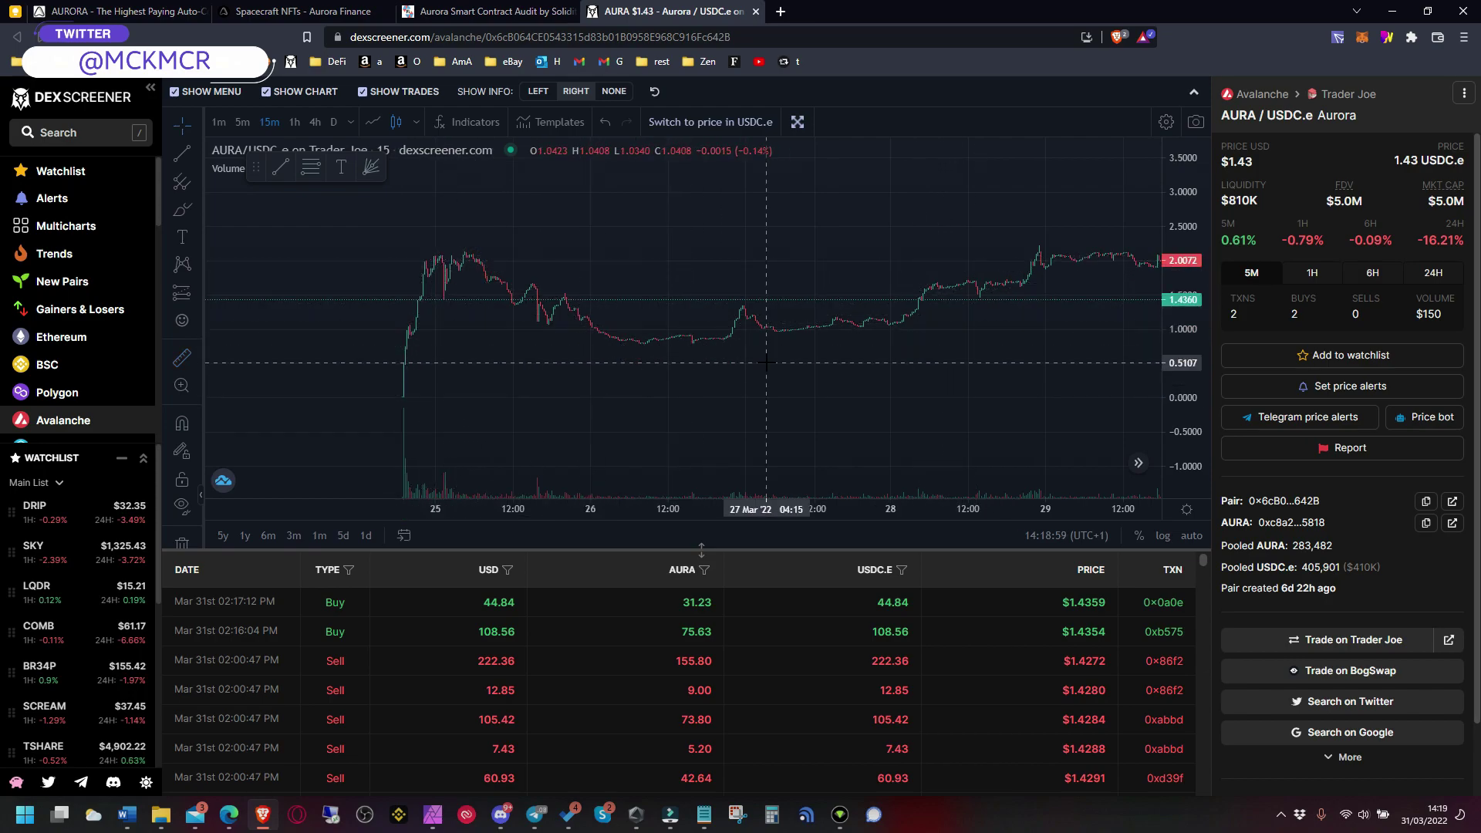
Pan and rescale the chart, highlight the 291 24-hour sells, and switch to Discord.
drag(768, 361, 962, 352)
drag(1082, 333, 902, 301)
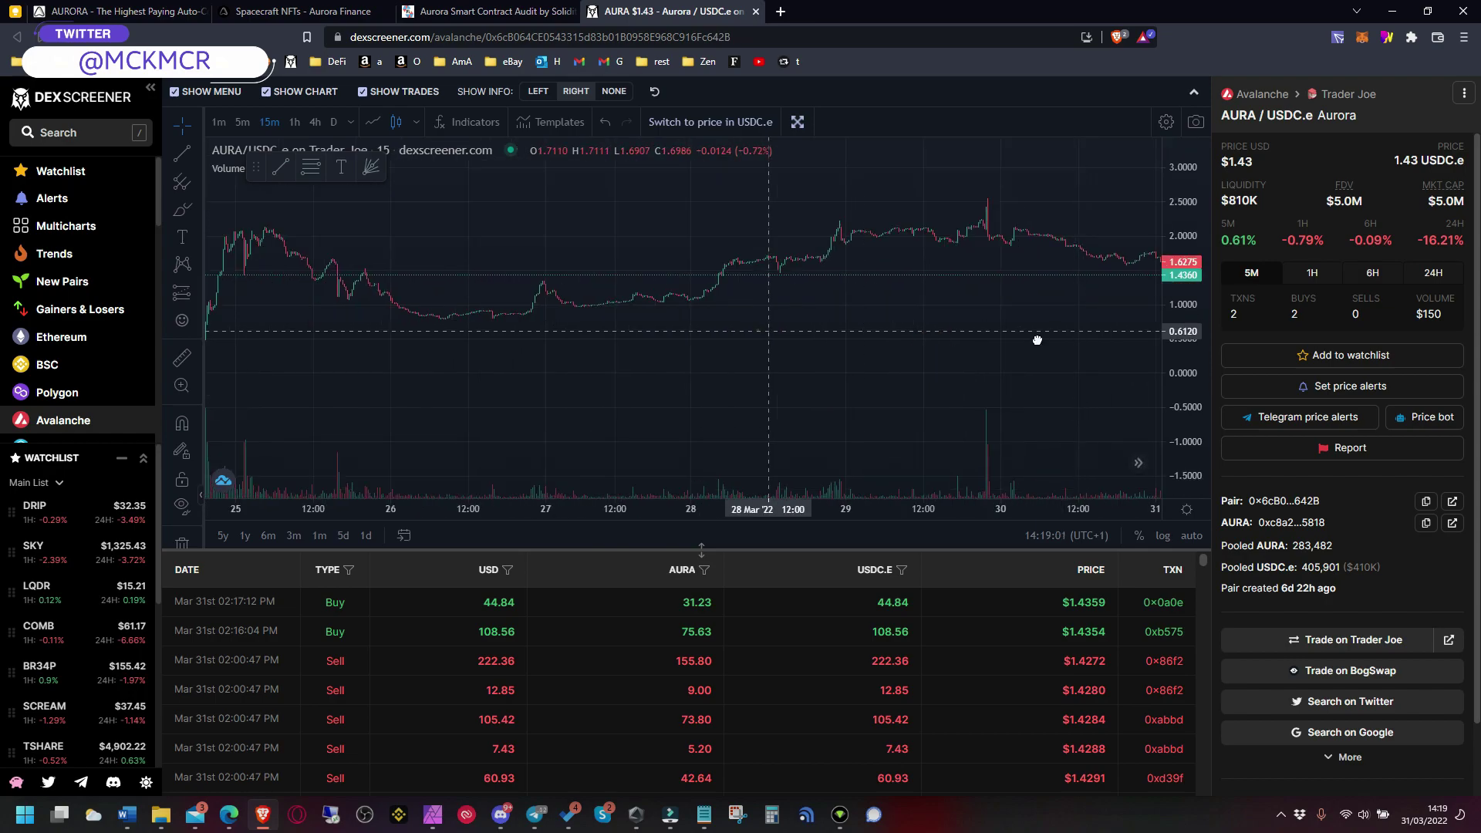
key(alt+r)
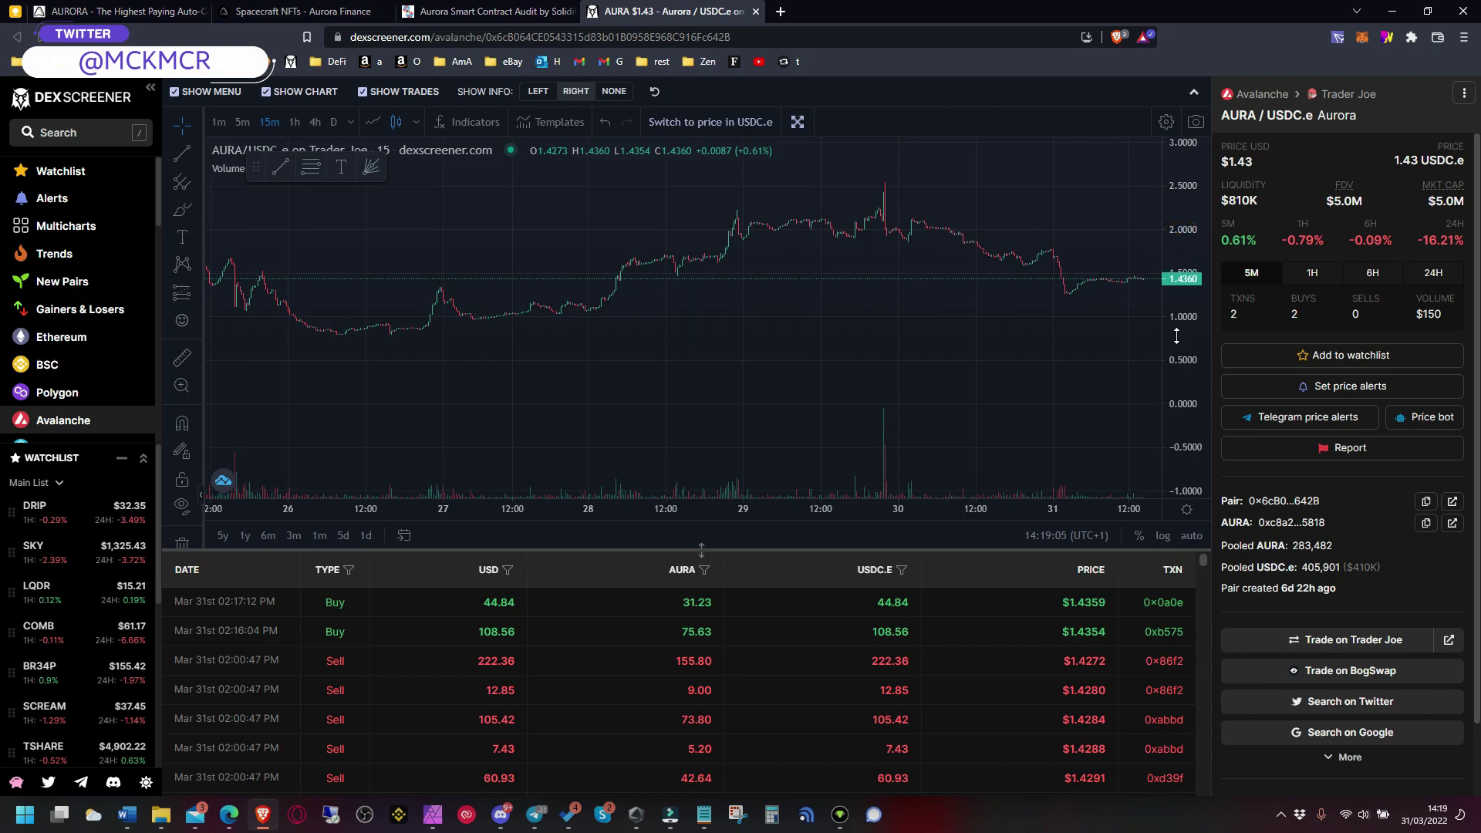
drag(1180, 237, 1178, 331)
drag(734, 303, 956, 303)
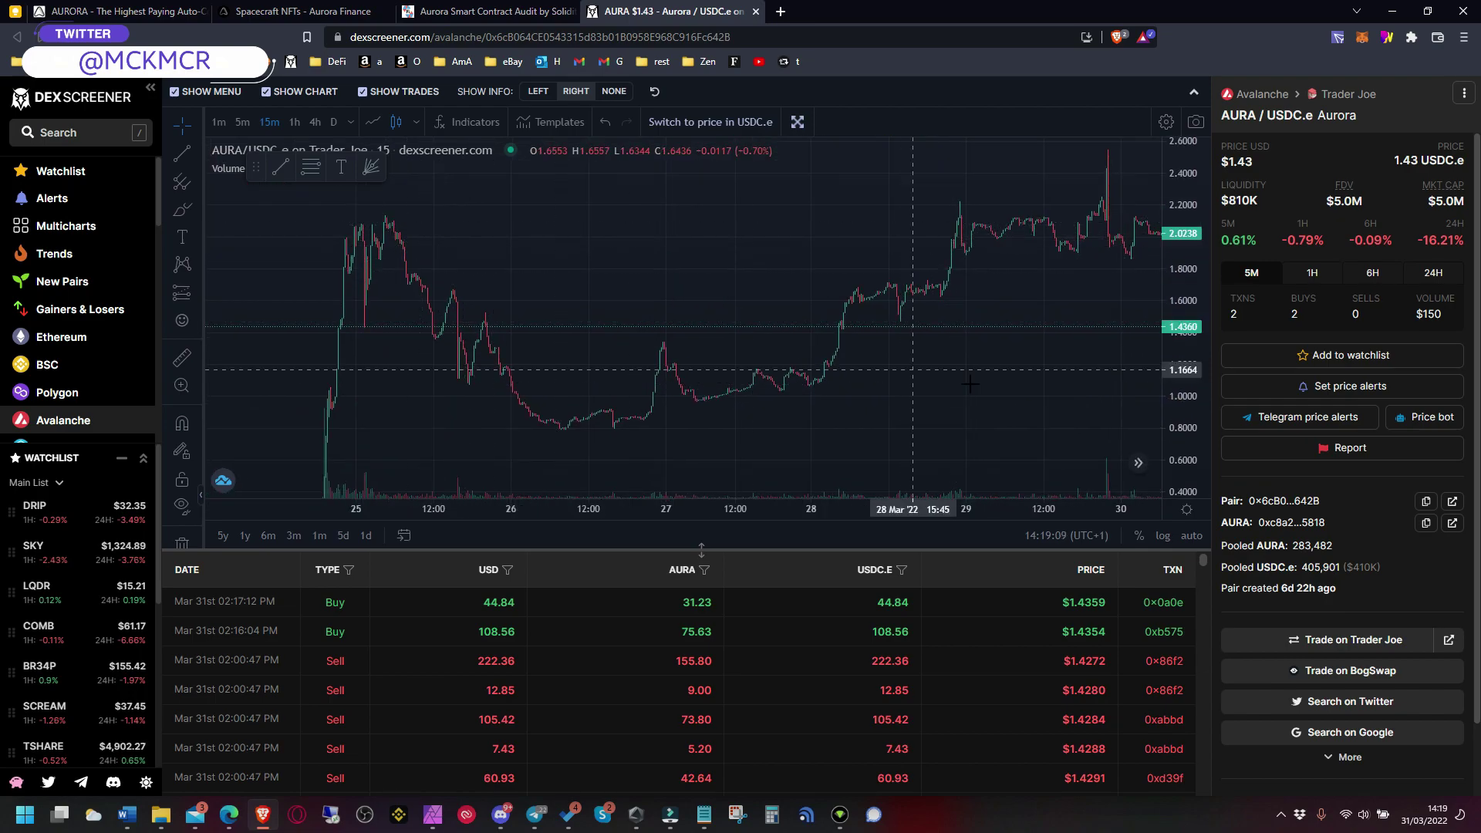
mouse_move(972, 348)
mouse_down()
mouse_move(869, 322)
mouse_move(745, 357)
mouse_move(865, 410)
mouse_up()
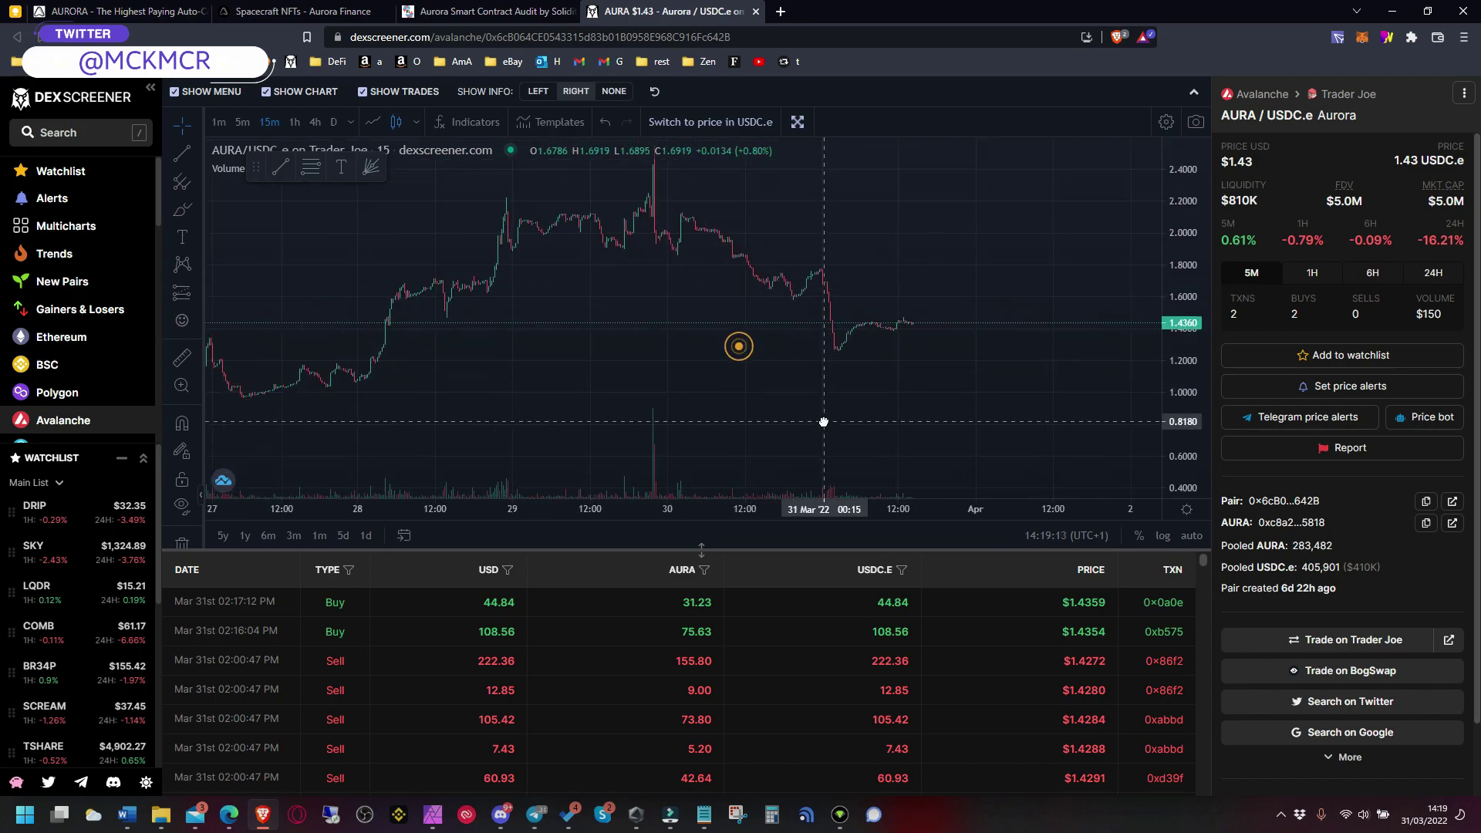
mouse_move(823, 398)
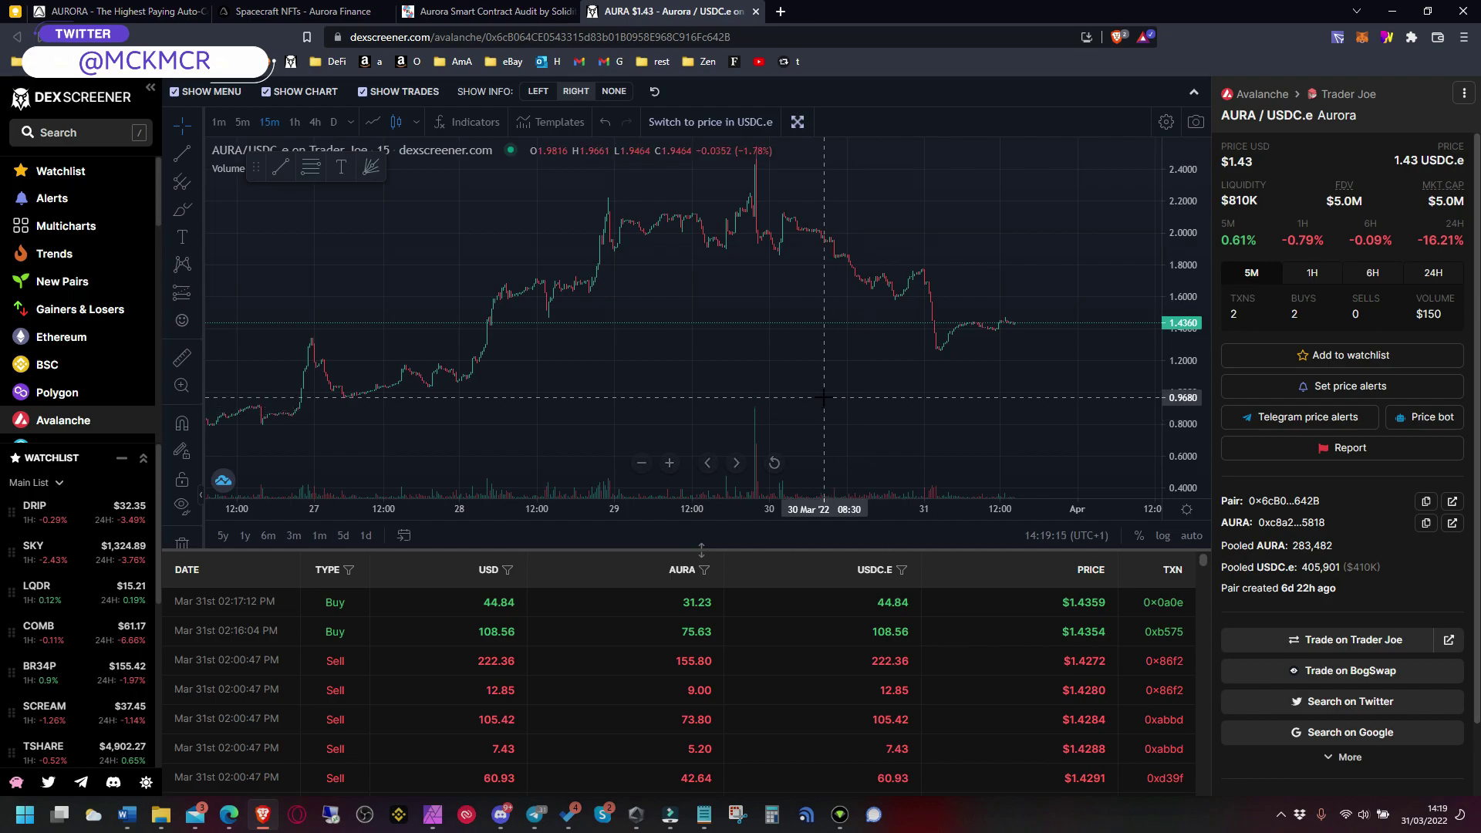
mouse_move(705, 383)
mouse_down()
mouse_move(905, 384)
mouse_move(891, 394)
mouse_up()
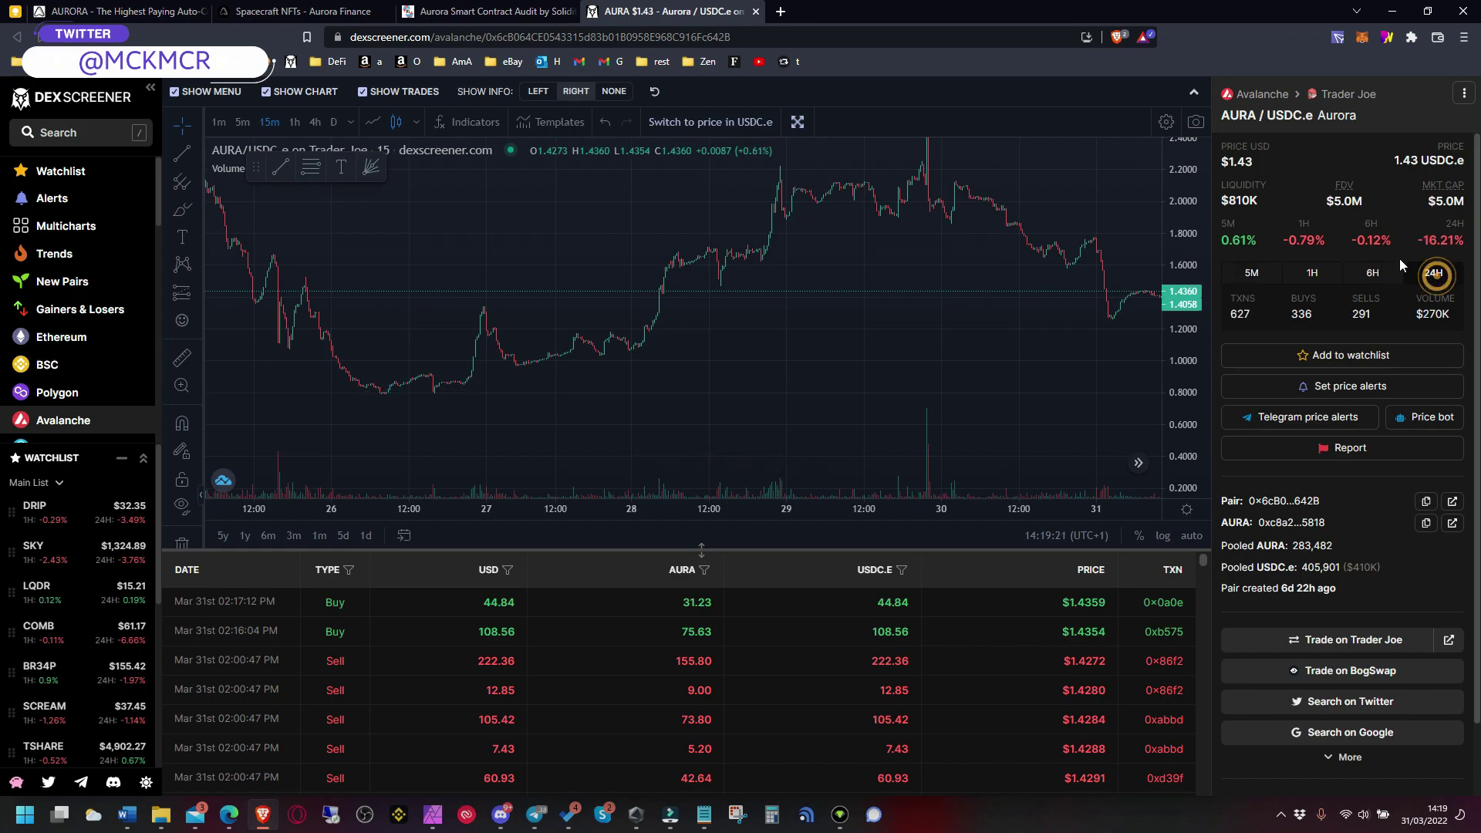
double_click(1288, 314)
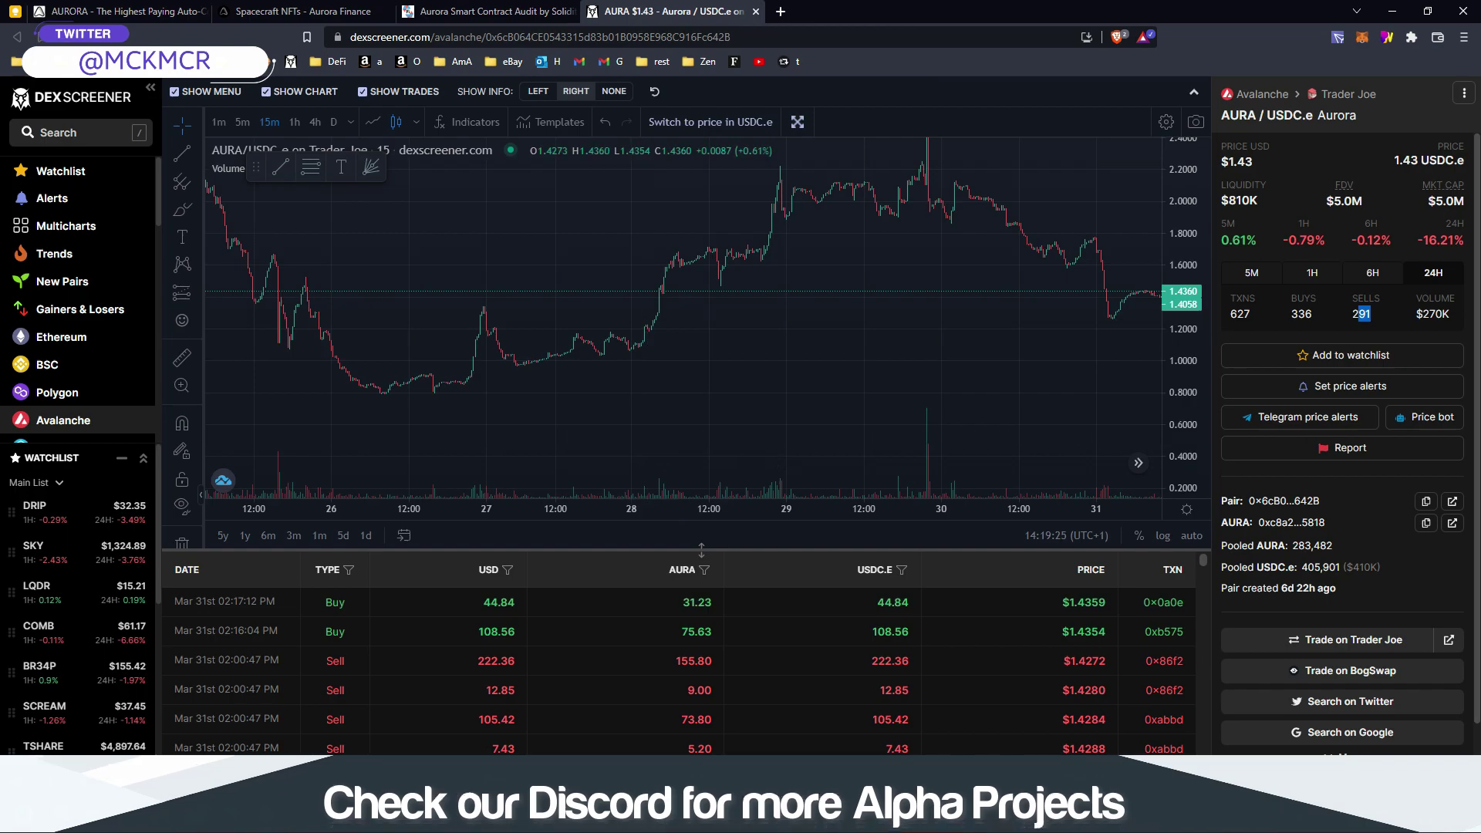
key(alt+Tab)
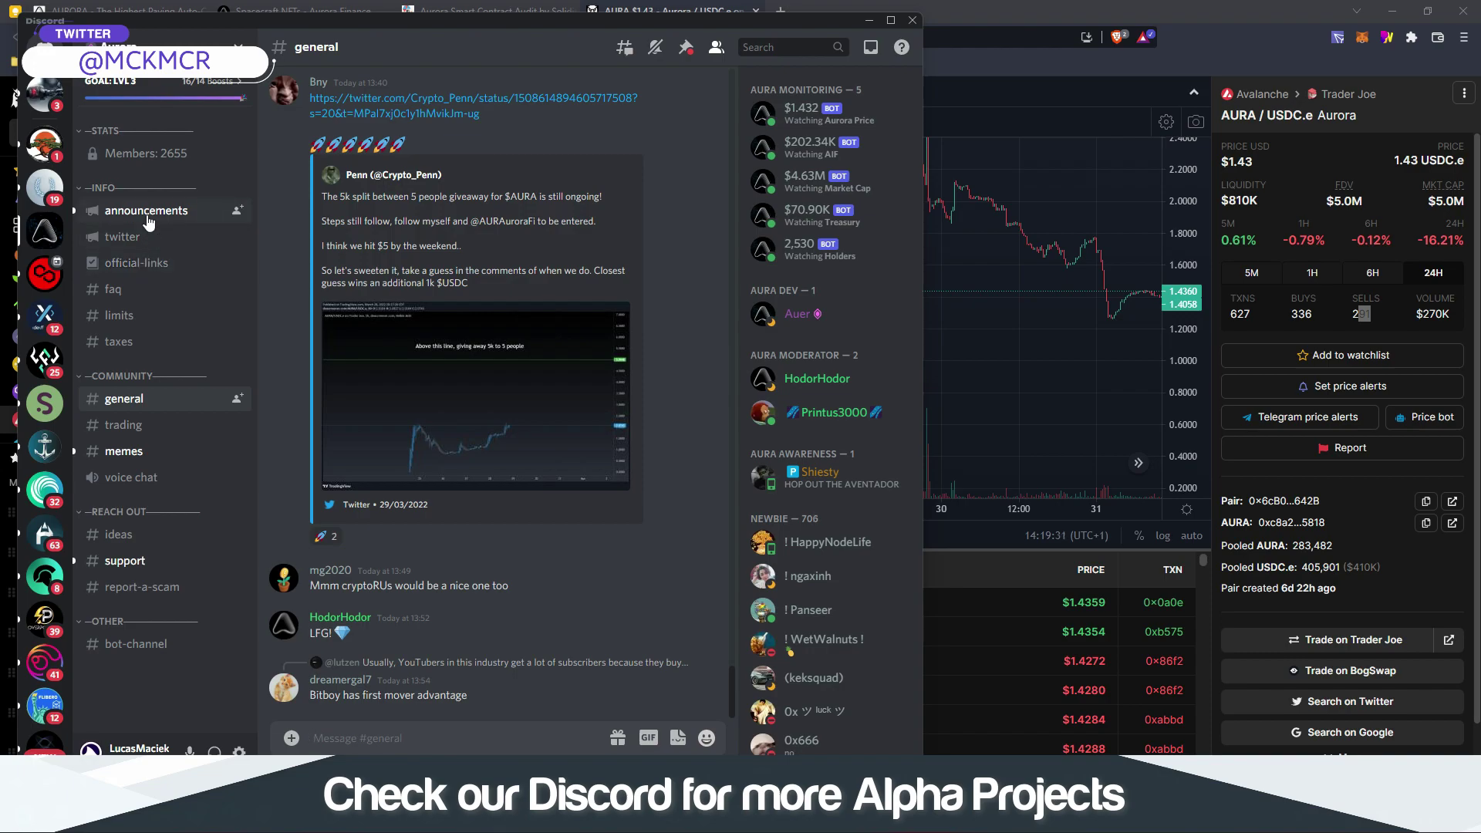
Browse Aurora's Discord #announcements and #general channels, then minimize Discord.
click(148, 211)
scroll(622, 603, down, 5)
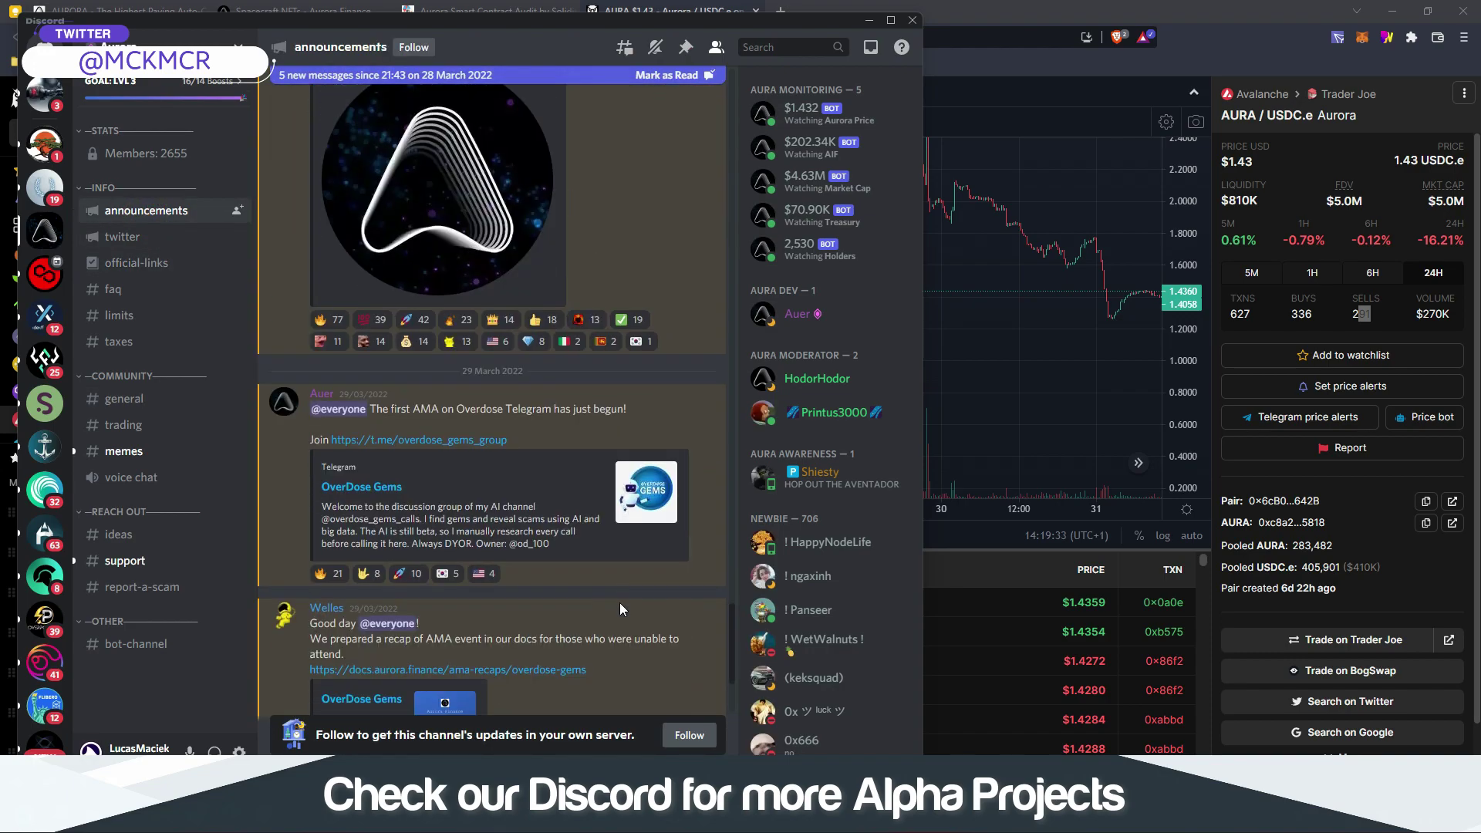
scroll(619, 604, down, 3)
click(143, 399)
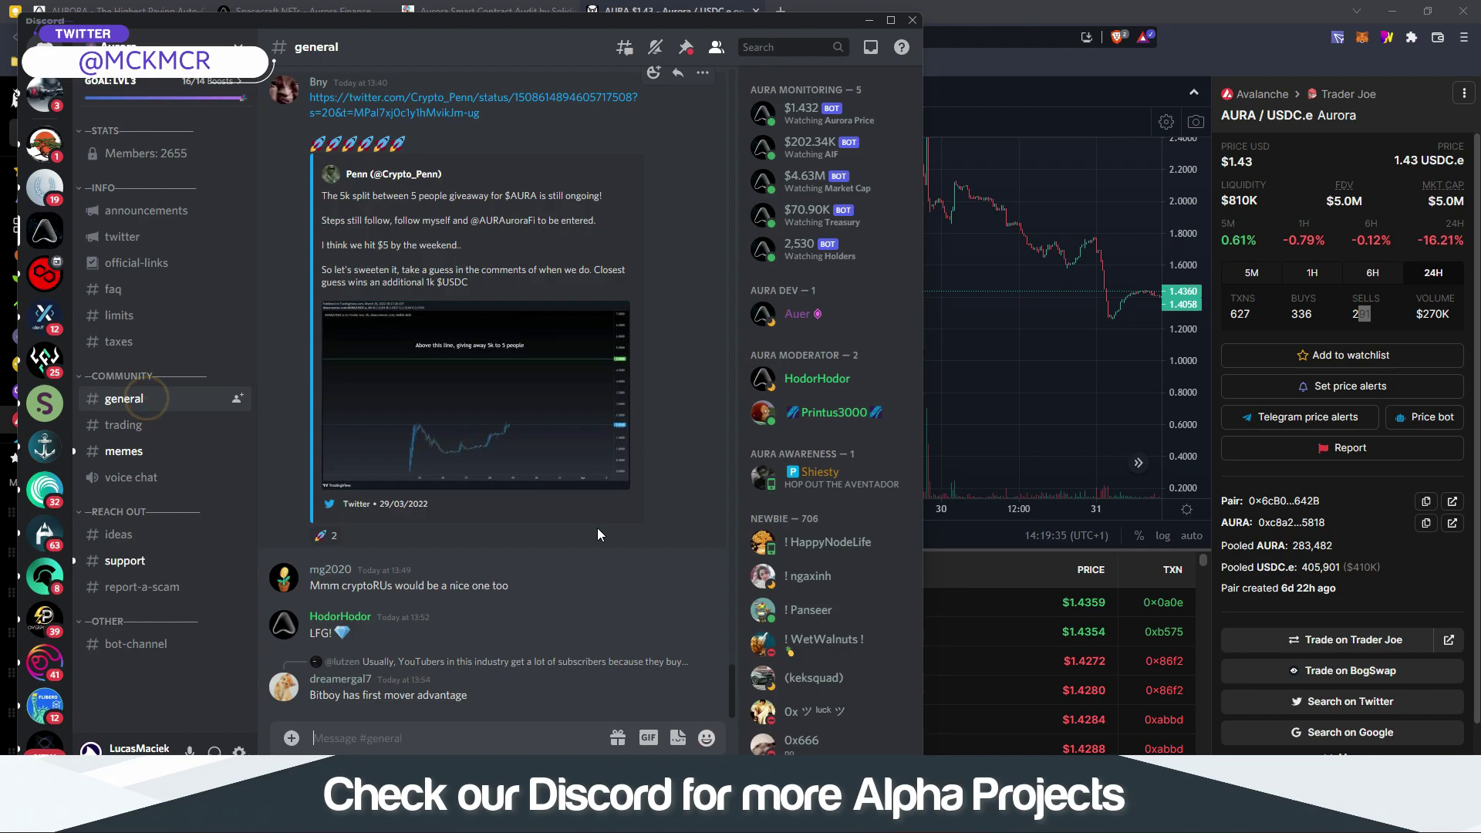
scroll(598, 528, up, 4)
scroll(597, 528, up, 5)
scroll(597, 528, down, 1)
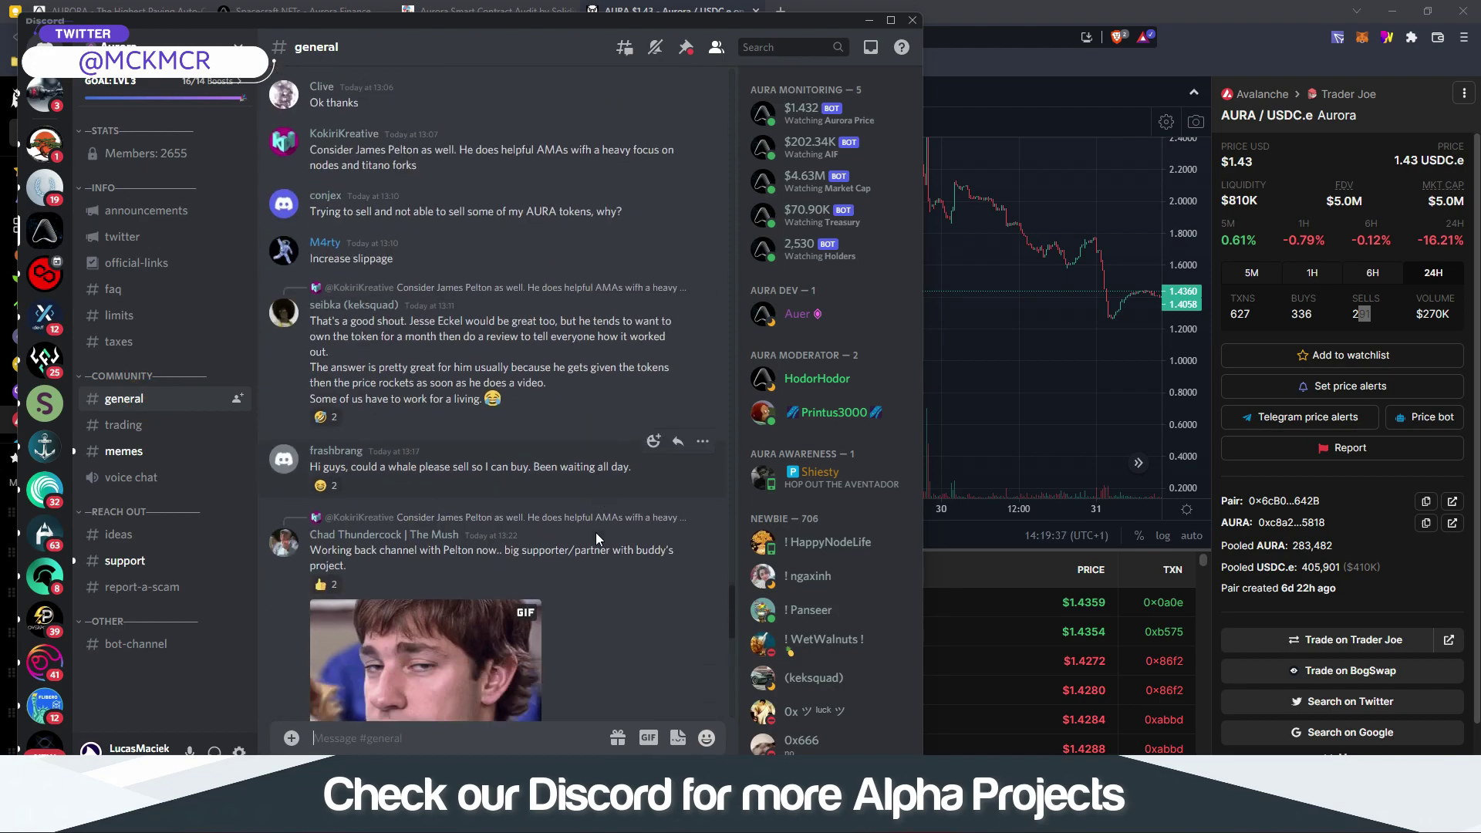
scroll(597, 528, up, 3)
click(868, 21)
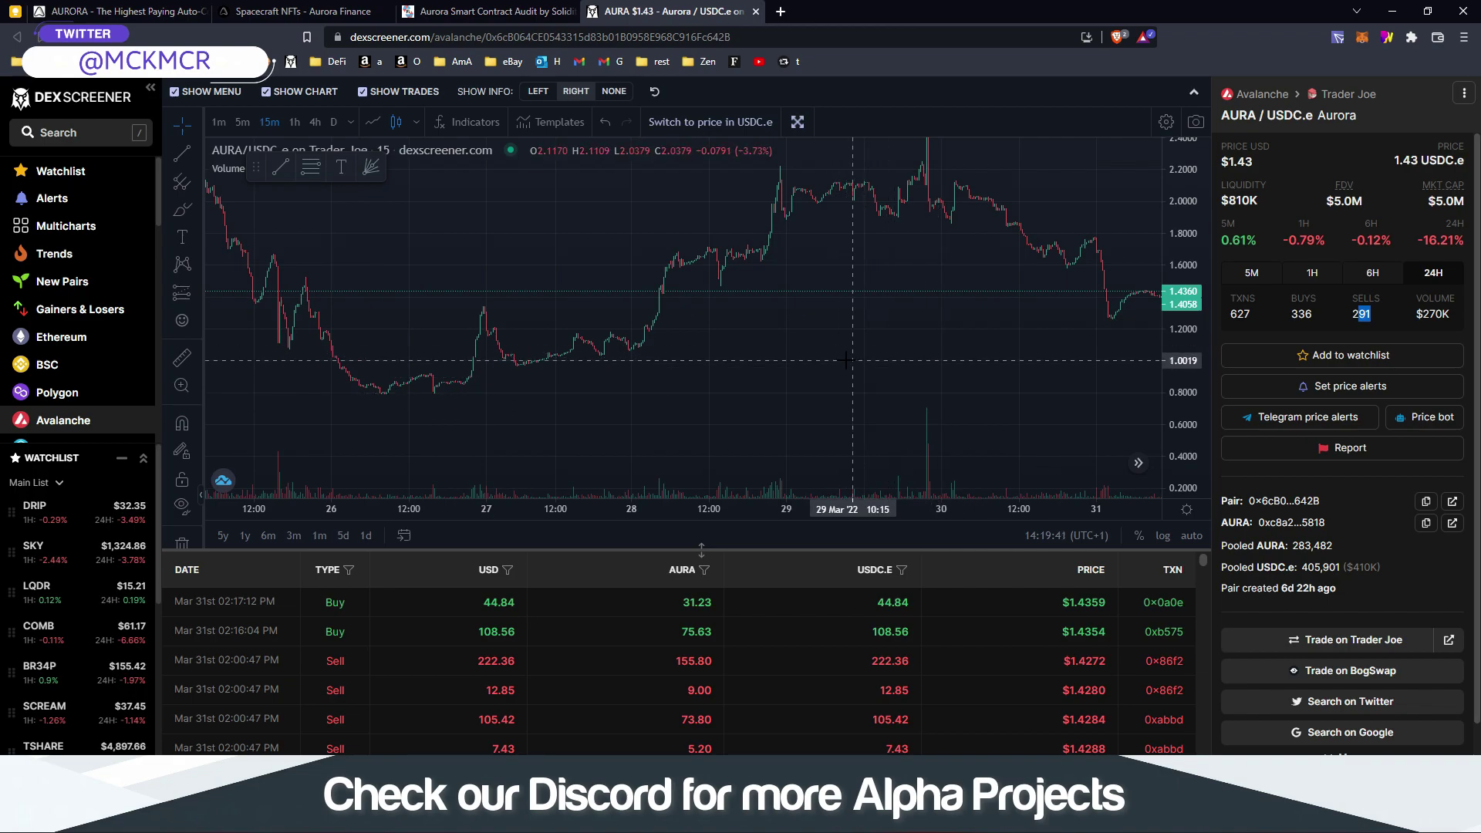
Cycle from the chart through the audit and Spacecraft NFTs tabs to the Aurora homepage.
drag(758, 326, 780, 340)
click(486, 12)
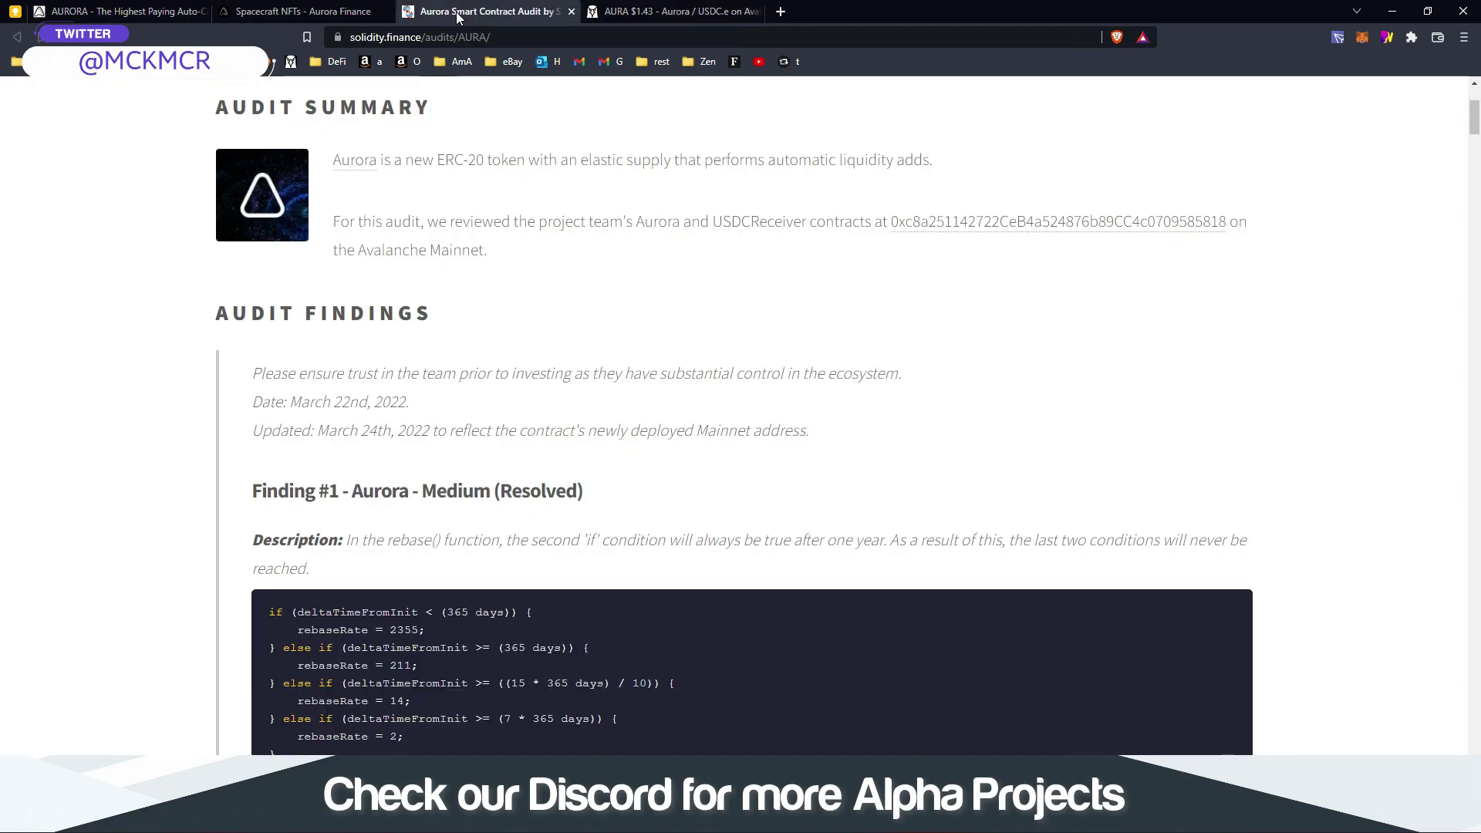
click(308, 16)
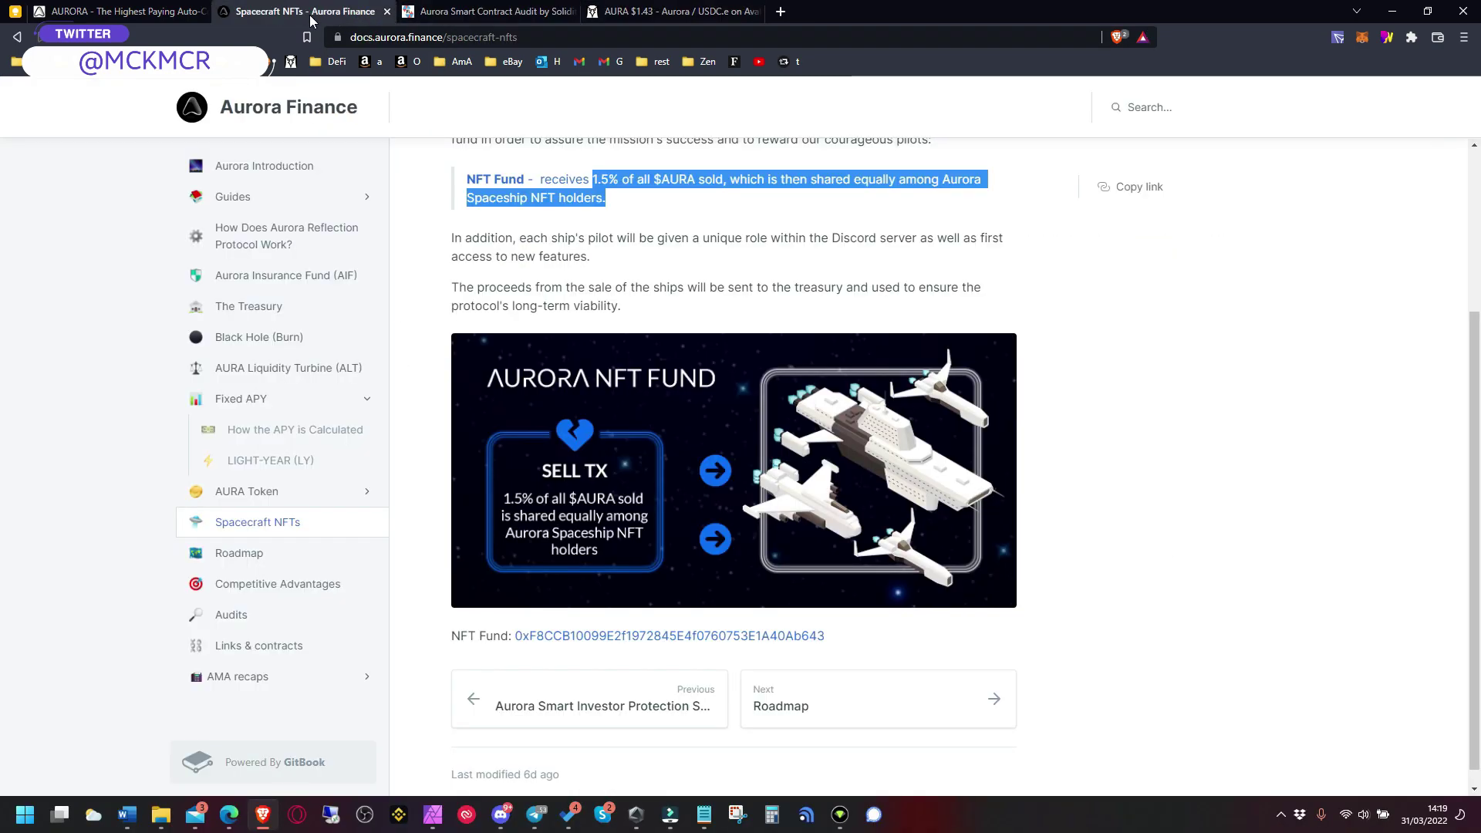
click(128, 13)
scroll(116, 331, up, 2)
scroll(243, 404, up, 10)
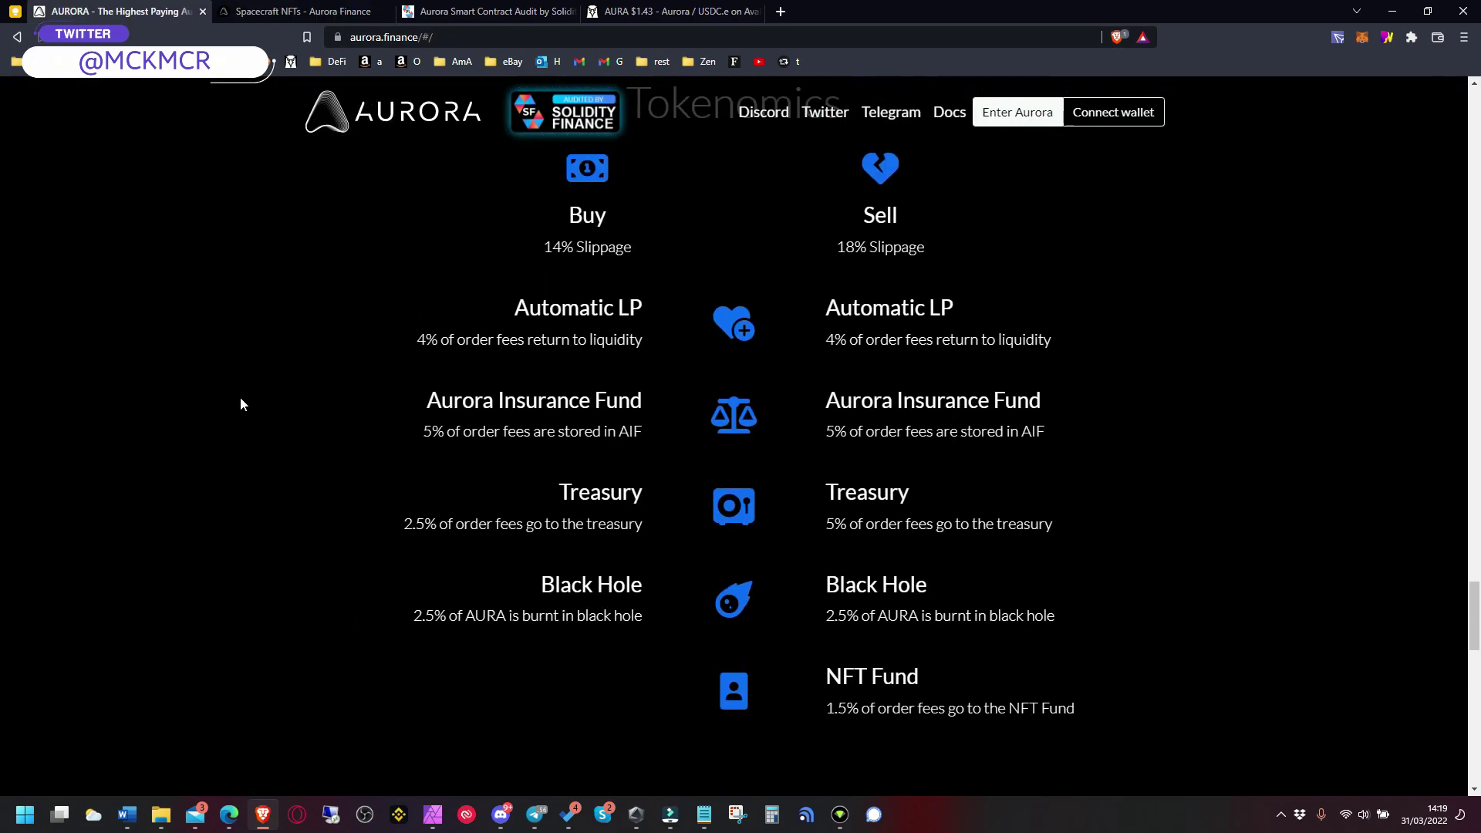
scroll(688, 363, up, 10)
scroll(1108, 111, up, 1)
scroll(855, 305, up, 2)
scroll(880, 330, up, 5)
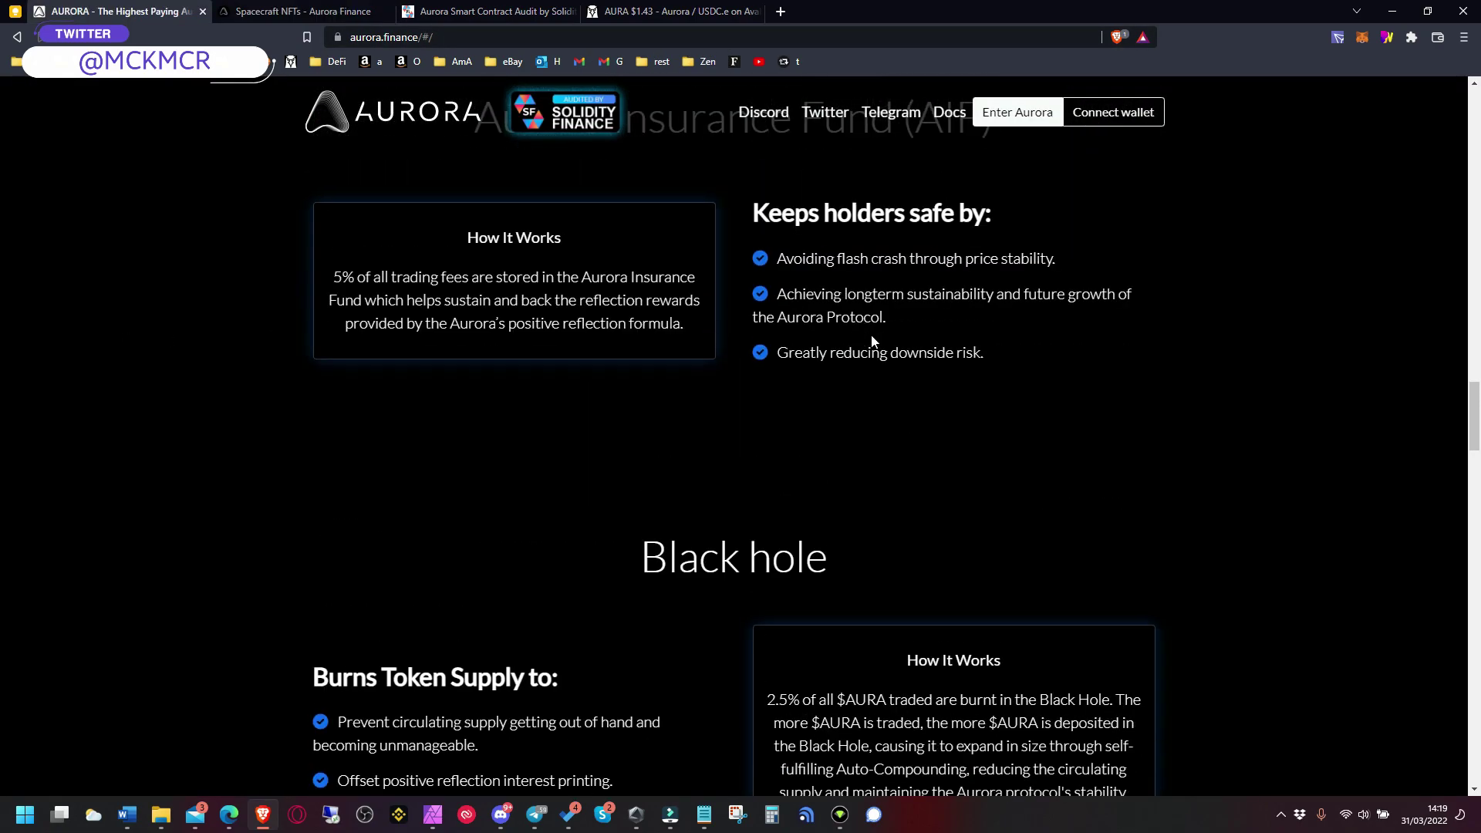
scroll(880, 330, up, 5)
scroll(883, 335, up, 3)
scroll(914, 353, up, 5)
scroll(884, 341, up, 5)
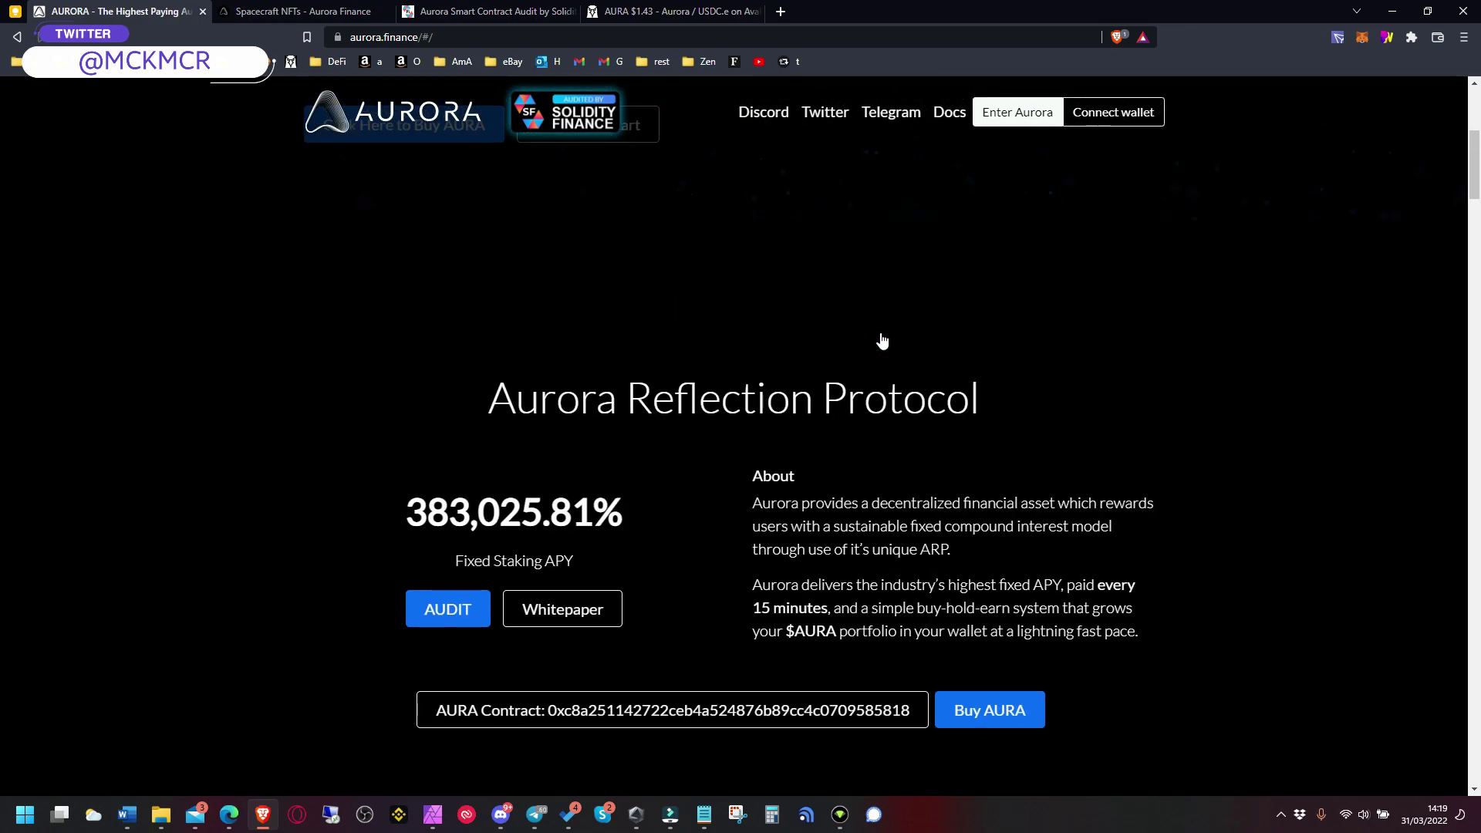
scroll(882, 341, up, 5)
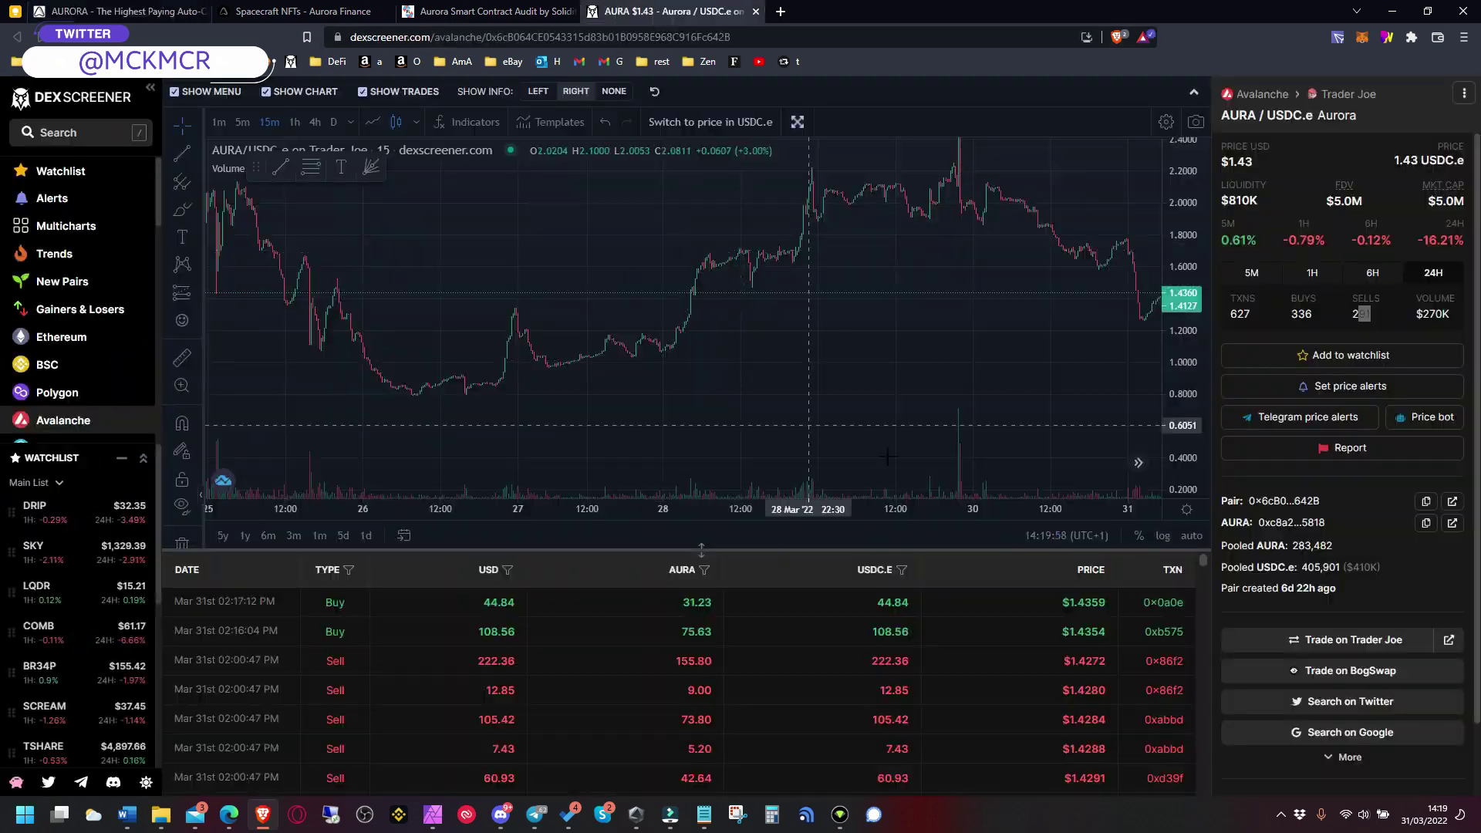
Check the latest AURA candles, return to the homepage, and enter the Aurora app.
key(ctrl+4)
drag(700, 431, 602, 400)
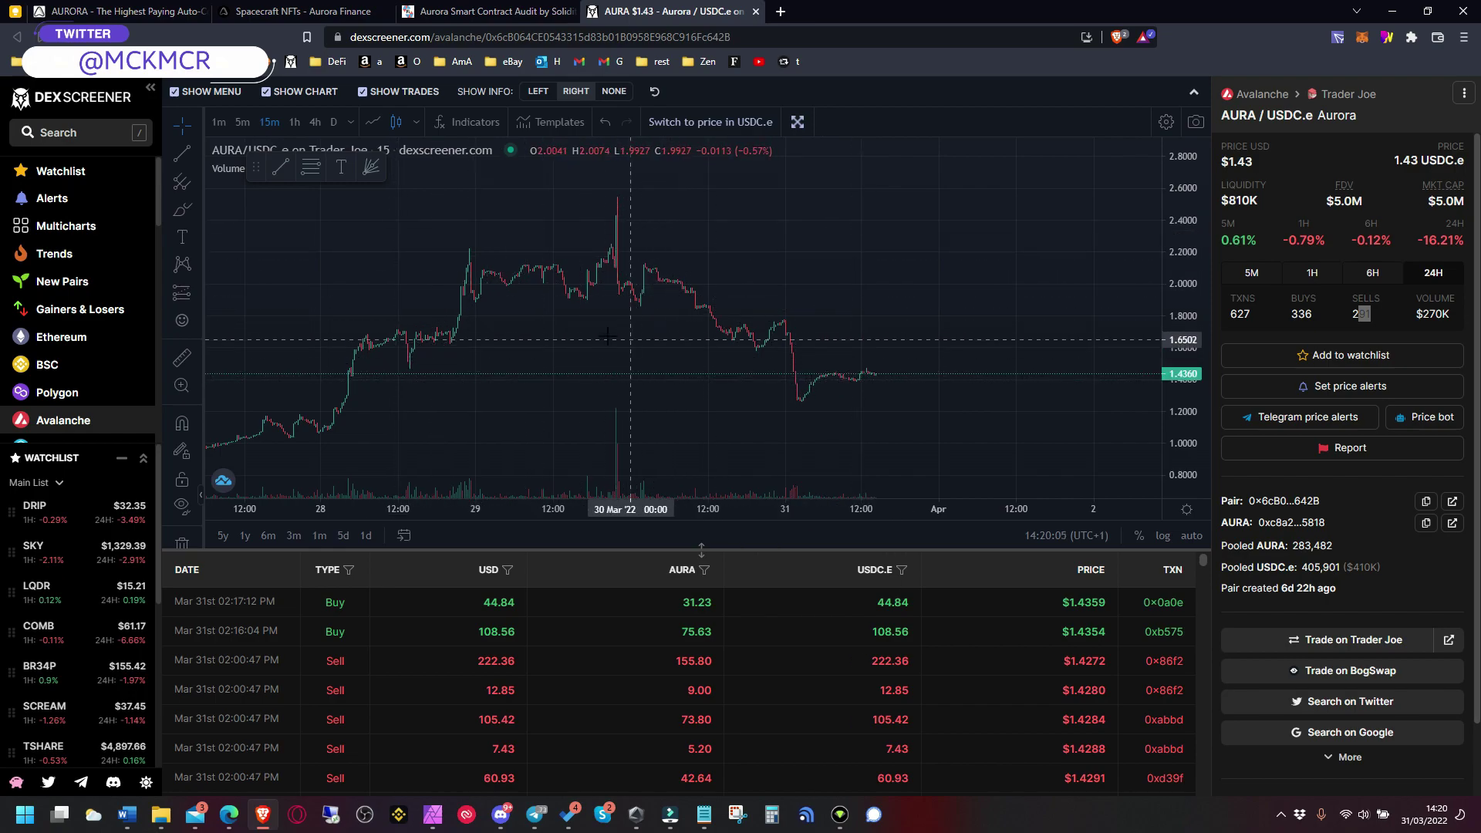
click(256, 14)
click(93, 11)
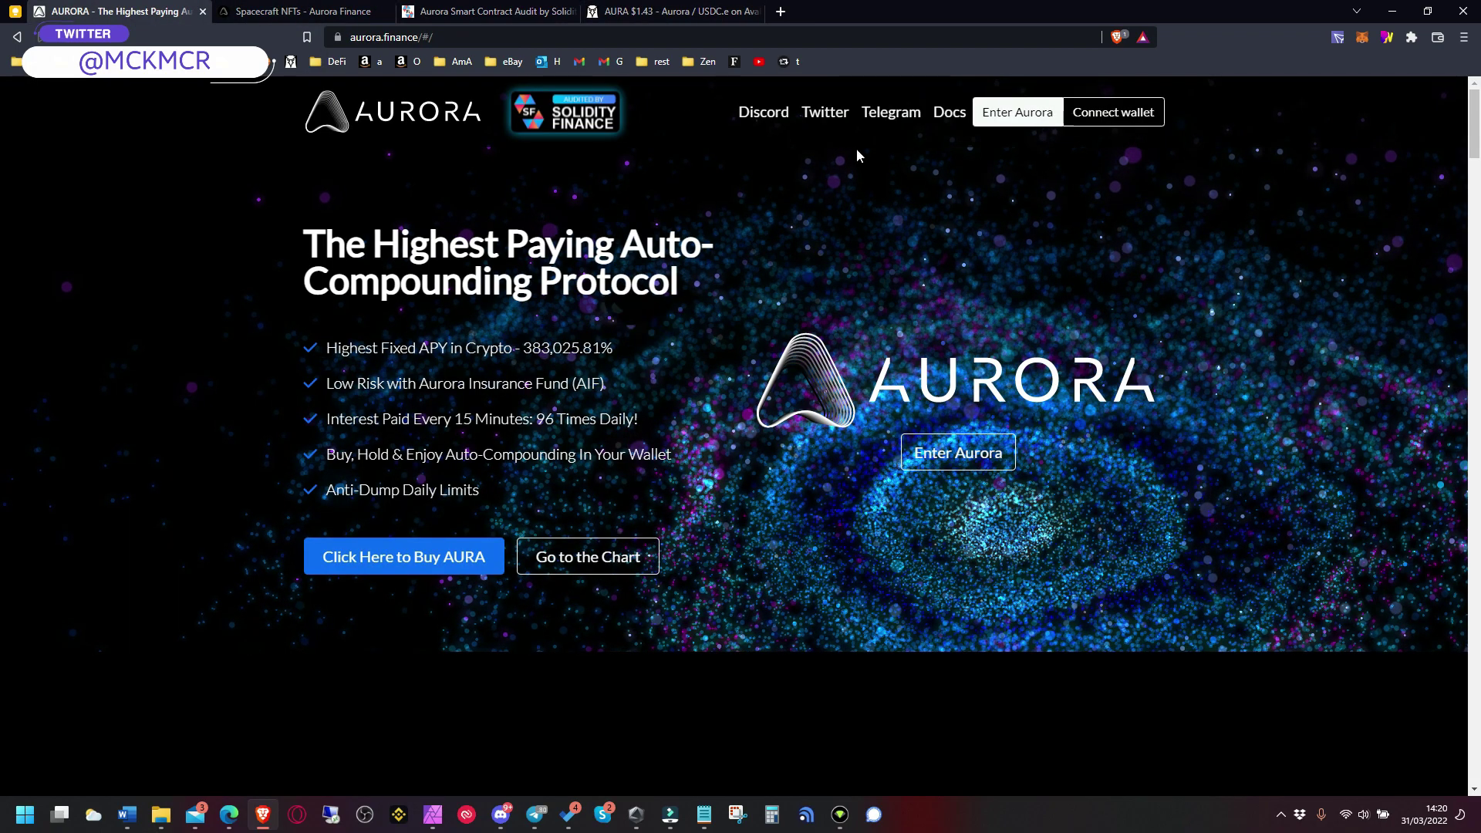
click(1012, 111)
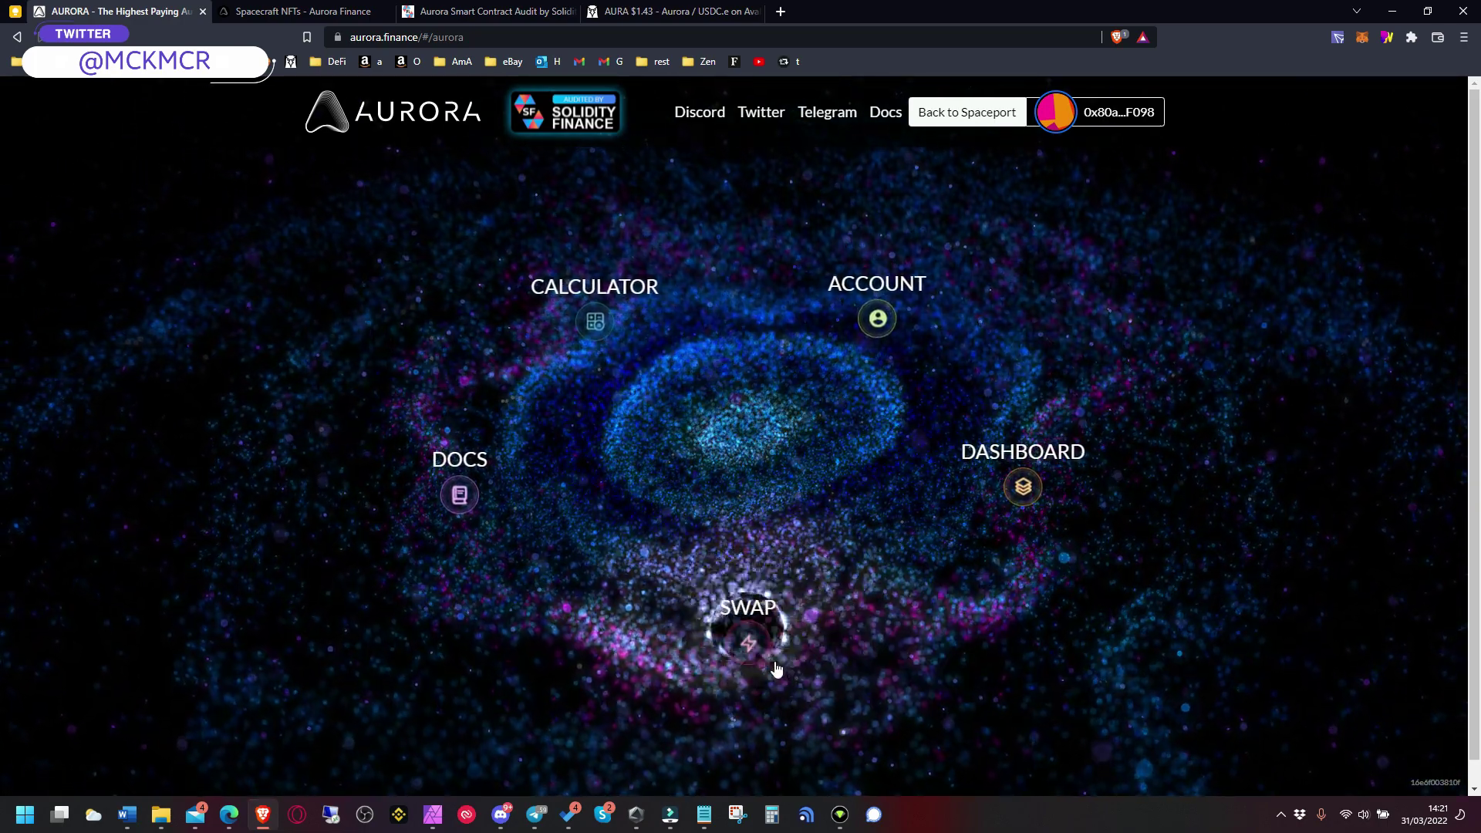
Open the Swap page from the Aurora galaxy menu.
click(750, 645)
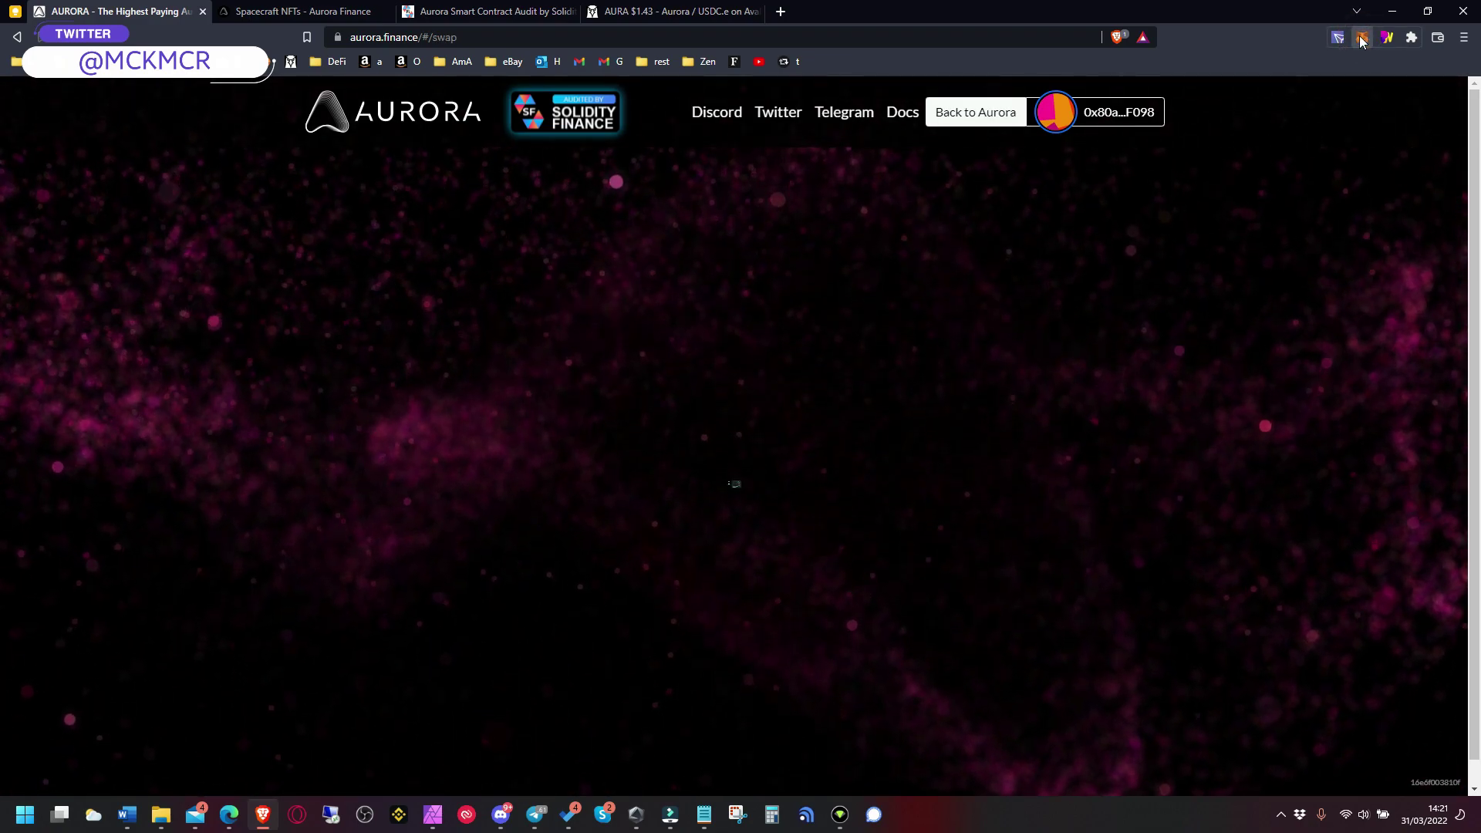
Check the AVAX balance in MetaMask, then set the swap to pay 1 AVAX for AURA.
click(1361, 39)
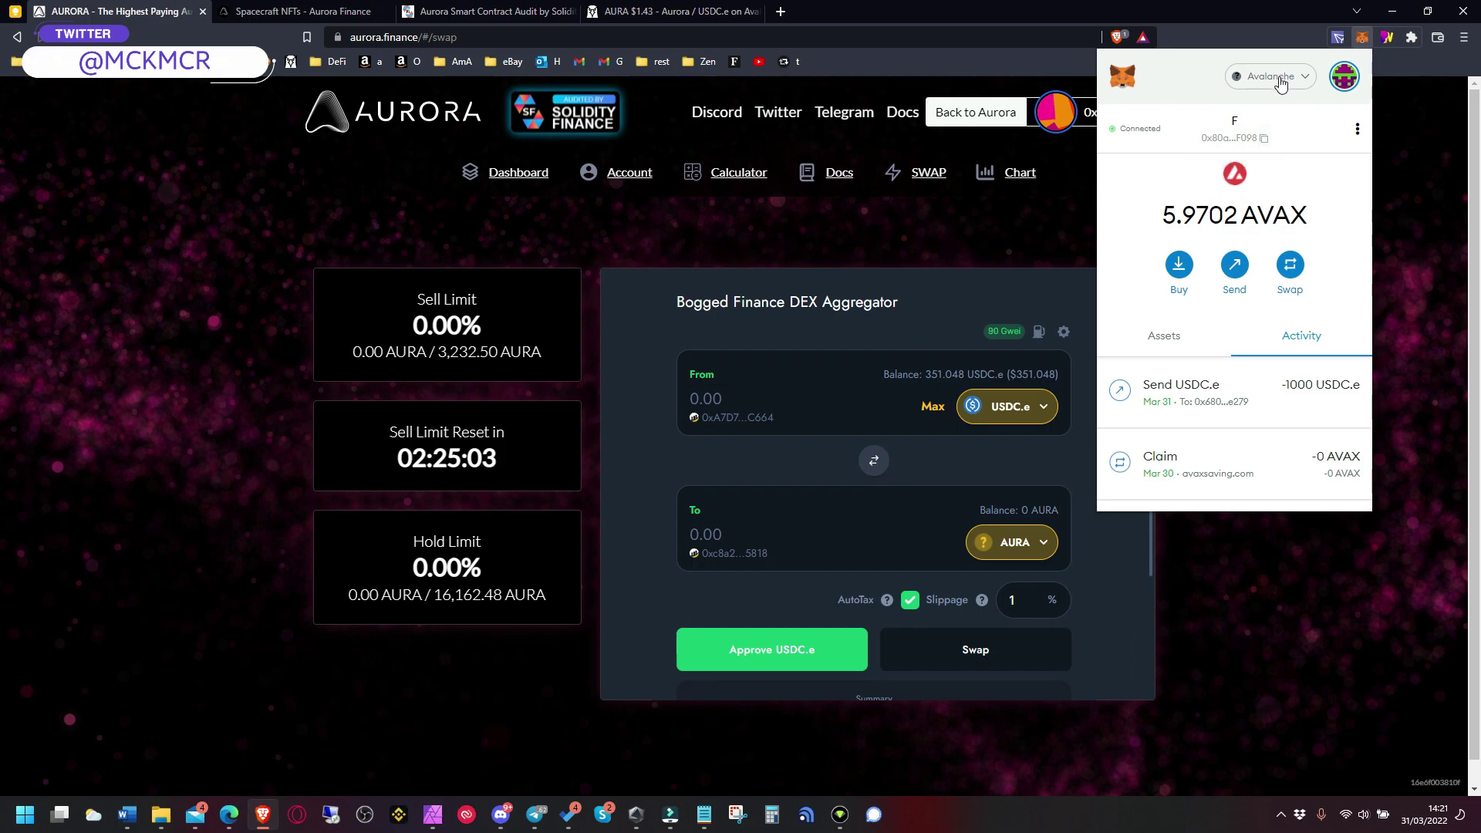
click(672, 349)
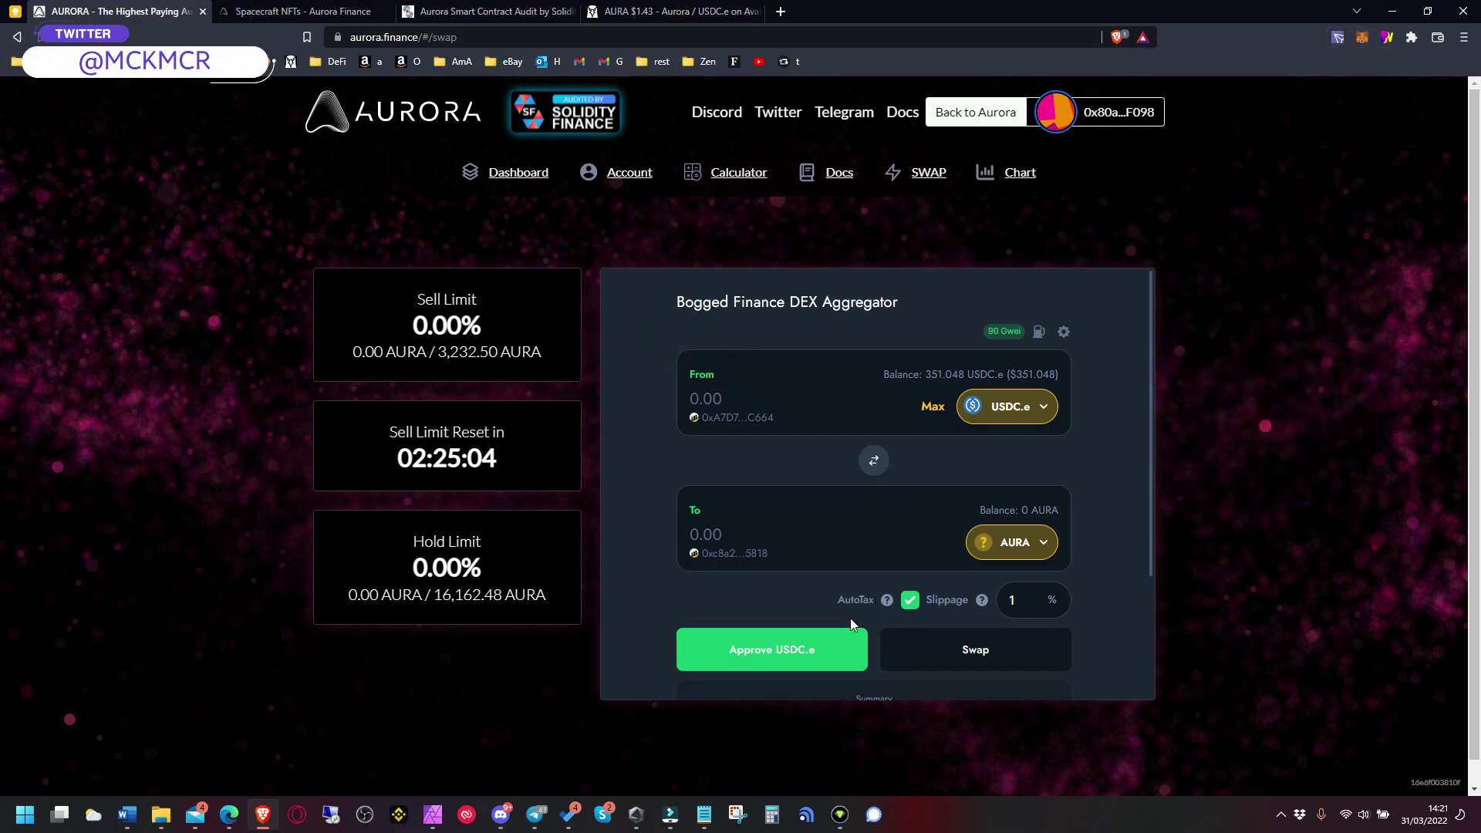
click(1023, 422)
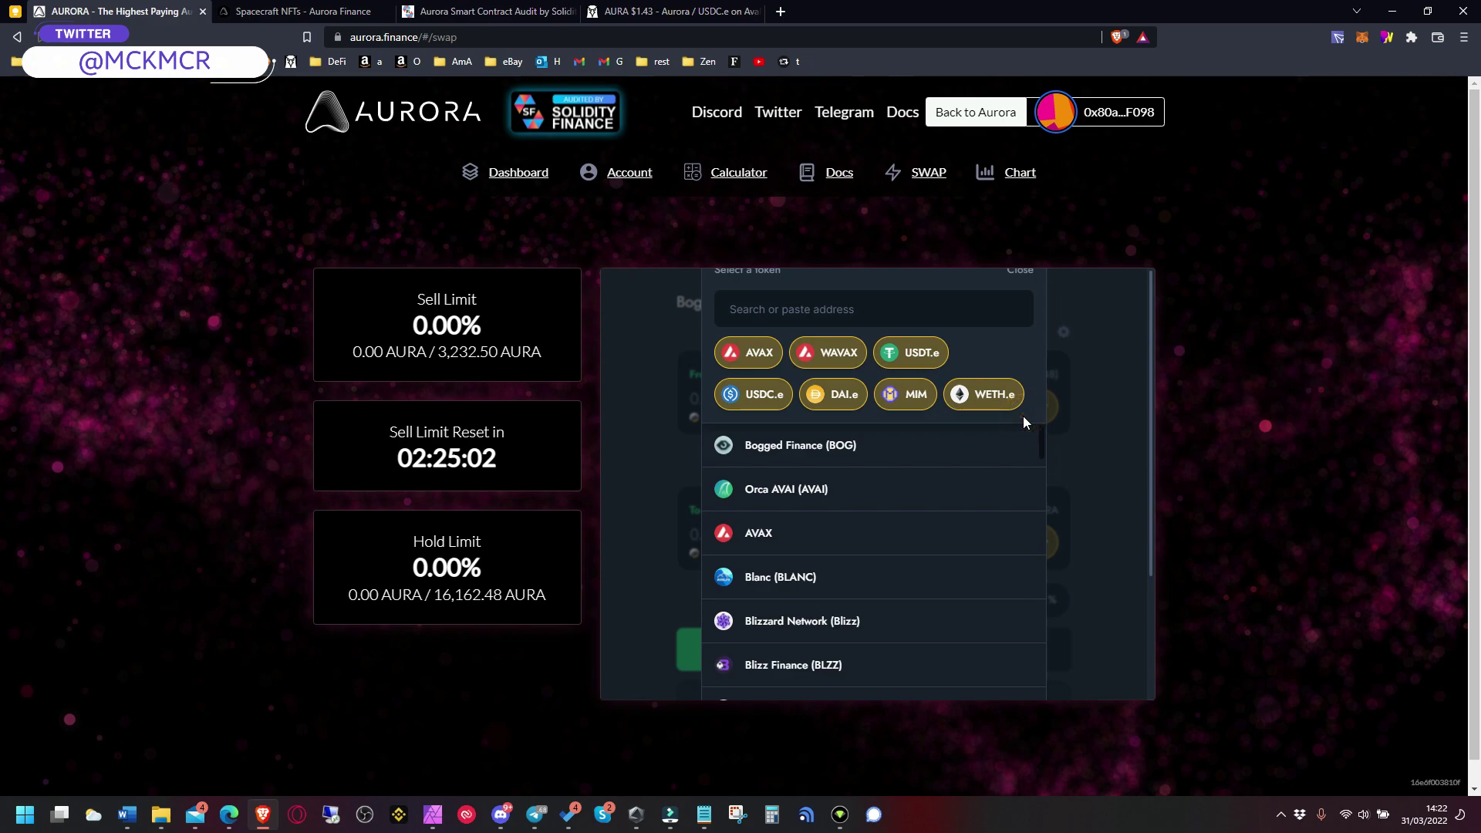
click(758, 359)
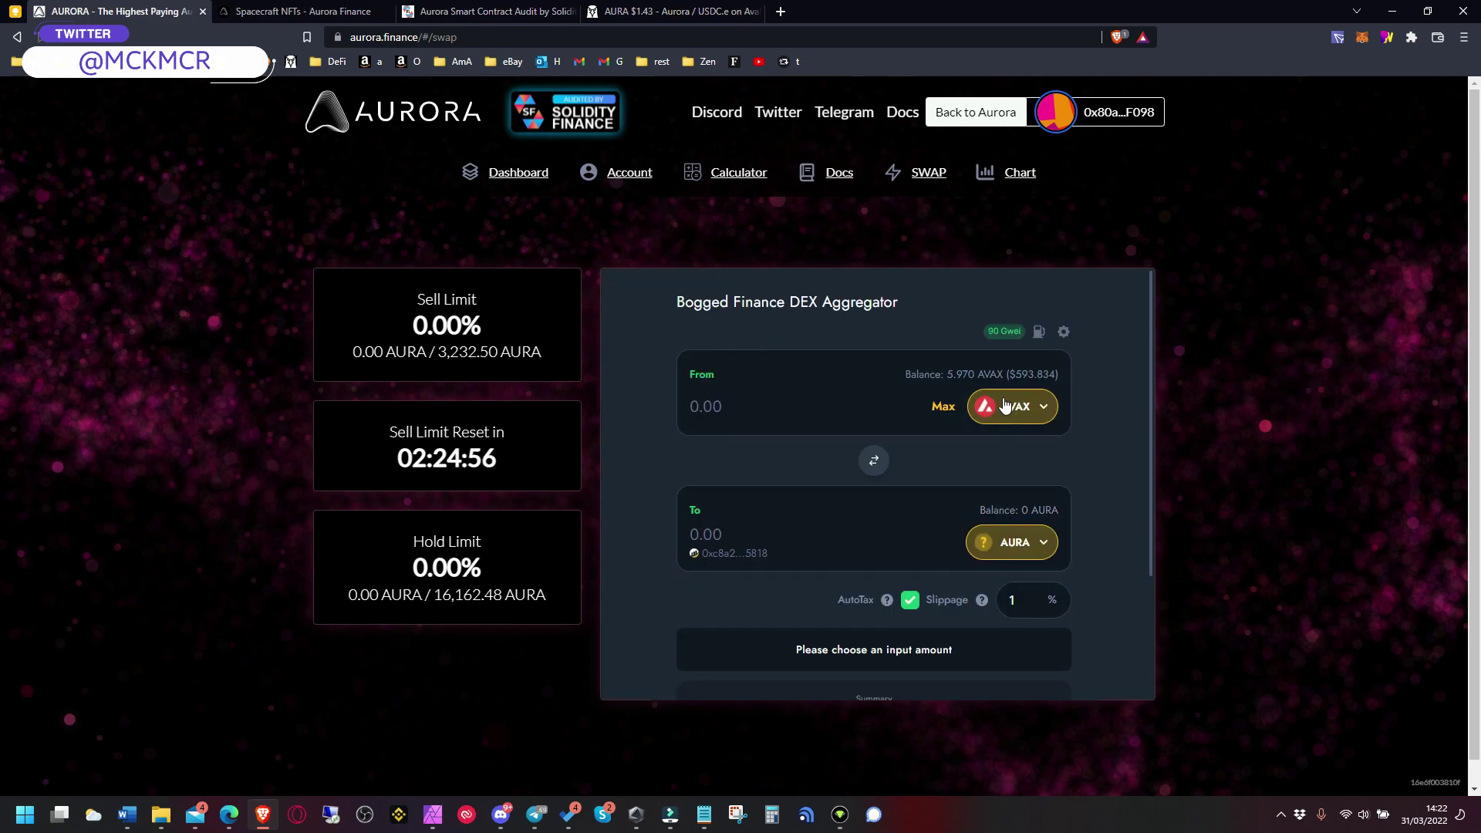
click(745, 397)
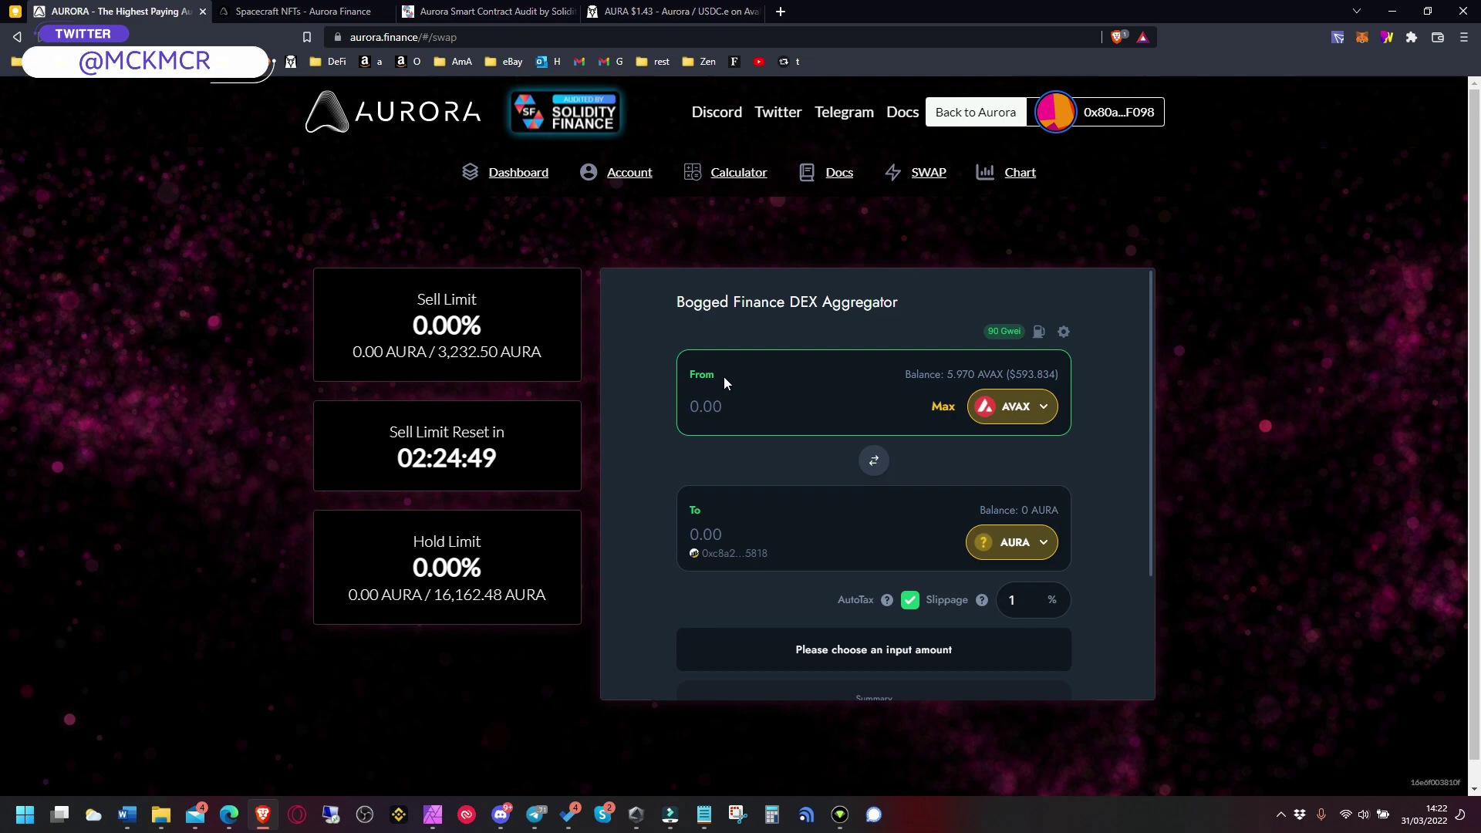
text(1)
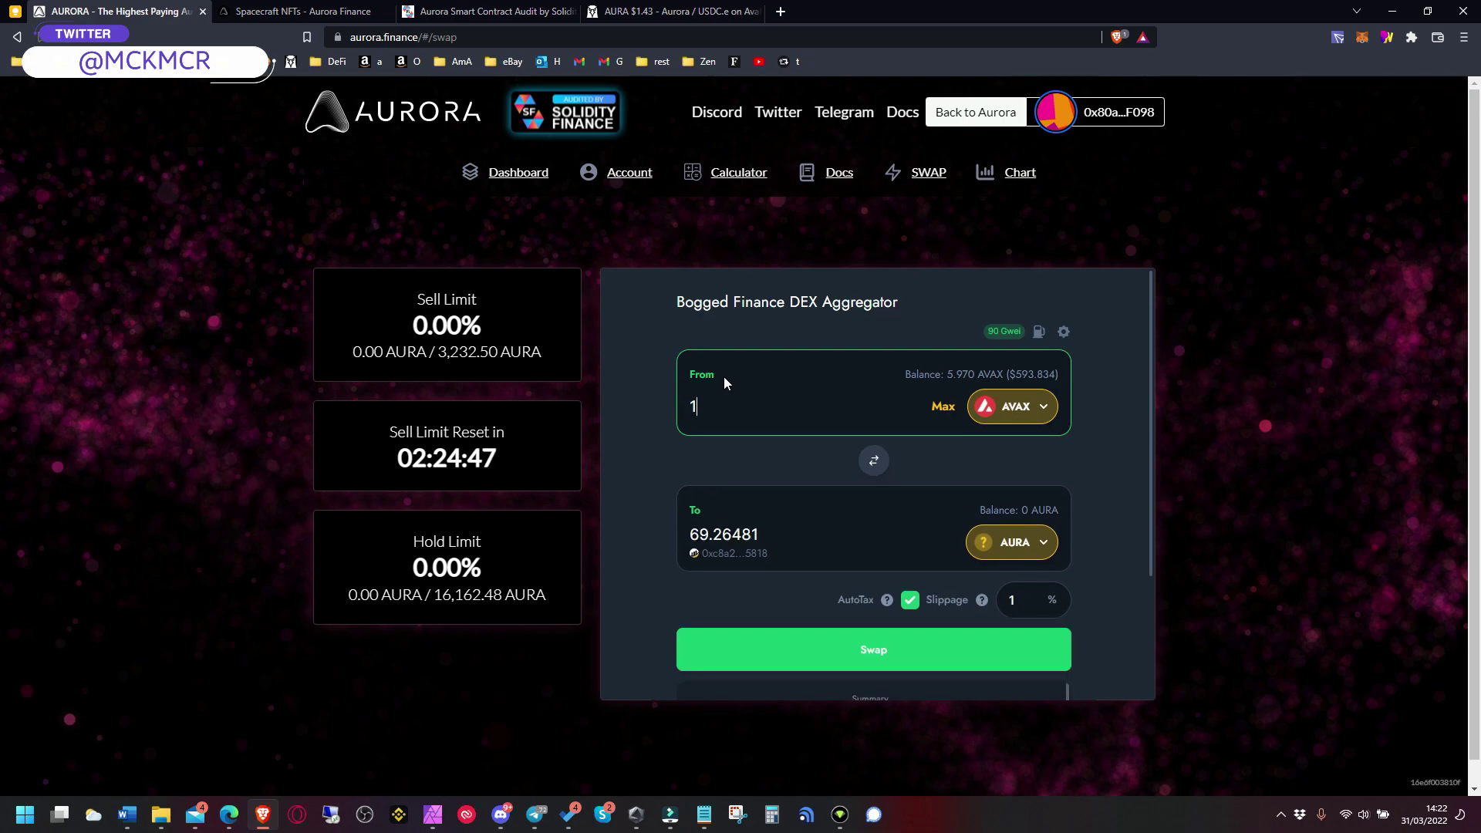
Submit the 1 AVAX to AURA swap and confirm it in MetaMask, about 1.077 AVAX with gas.
click(873, 652)
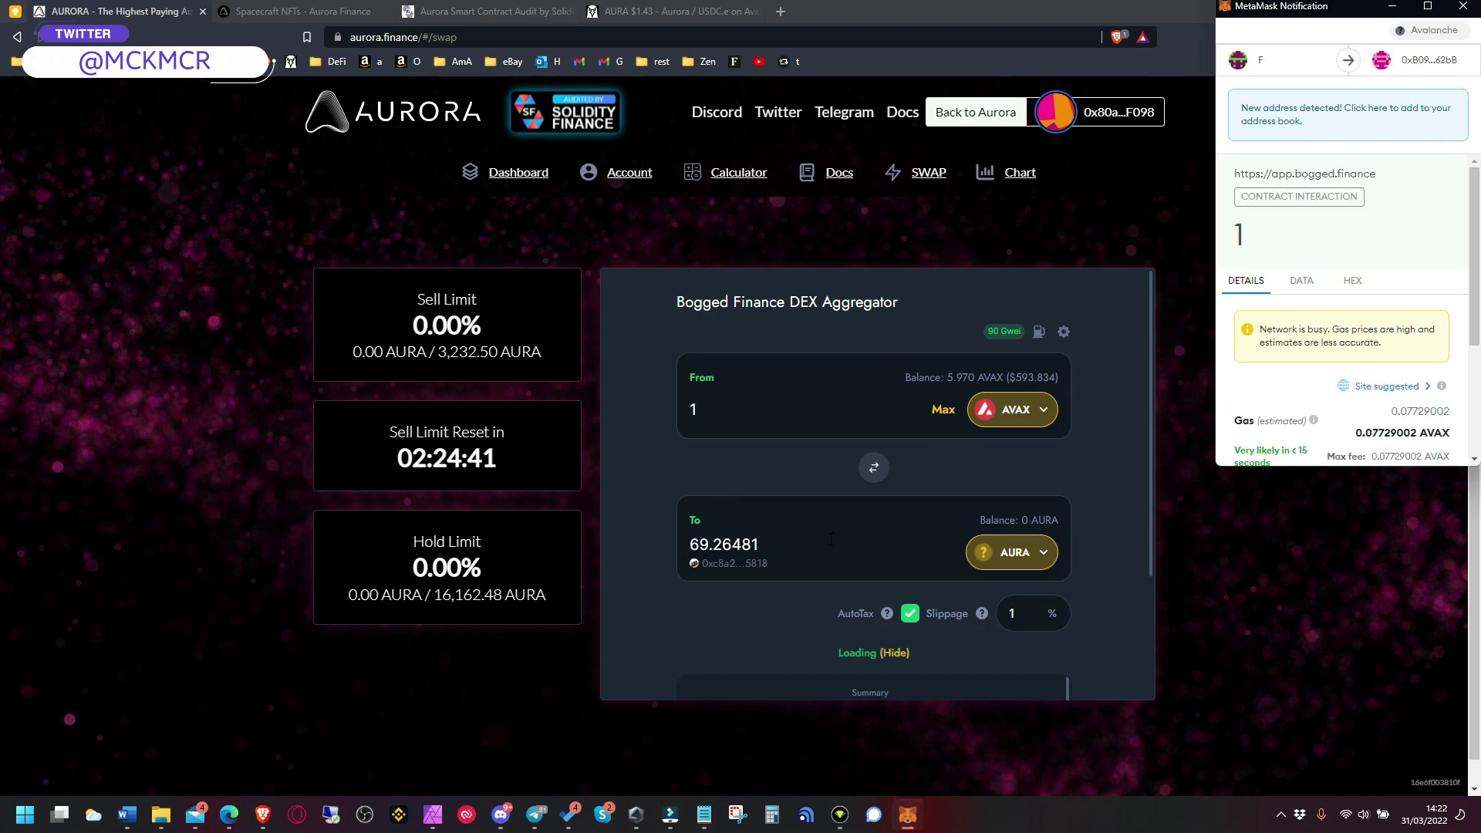
scroll(1342, 445, down, 3)
scroll(1383, 446, down, 2)
click(1418, 445)
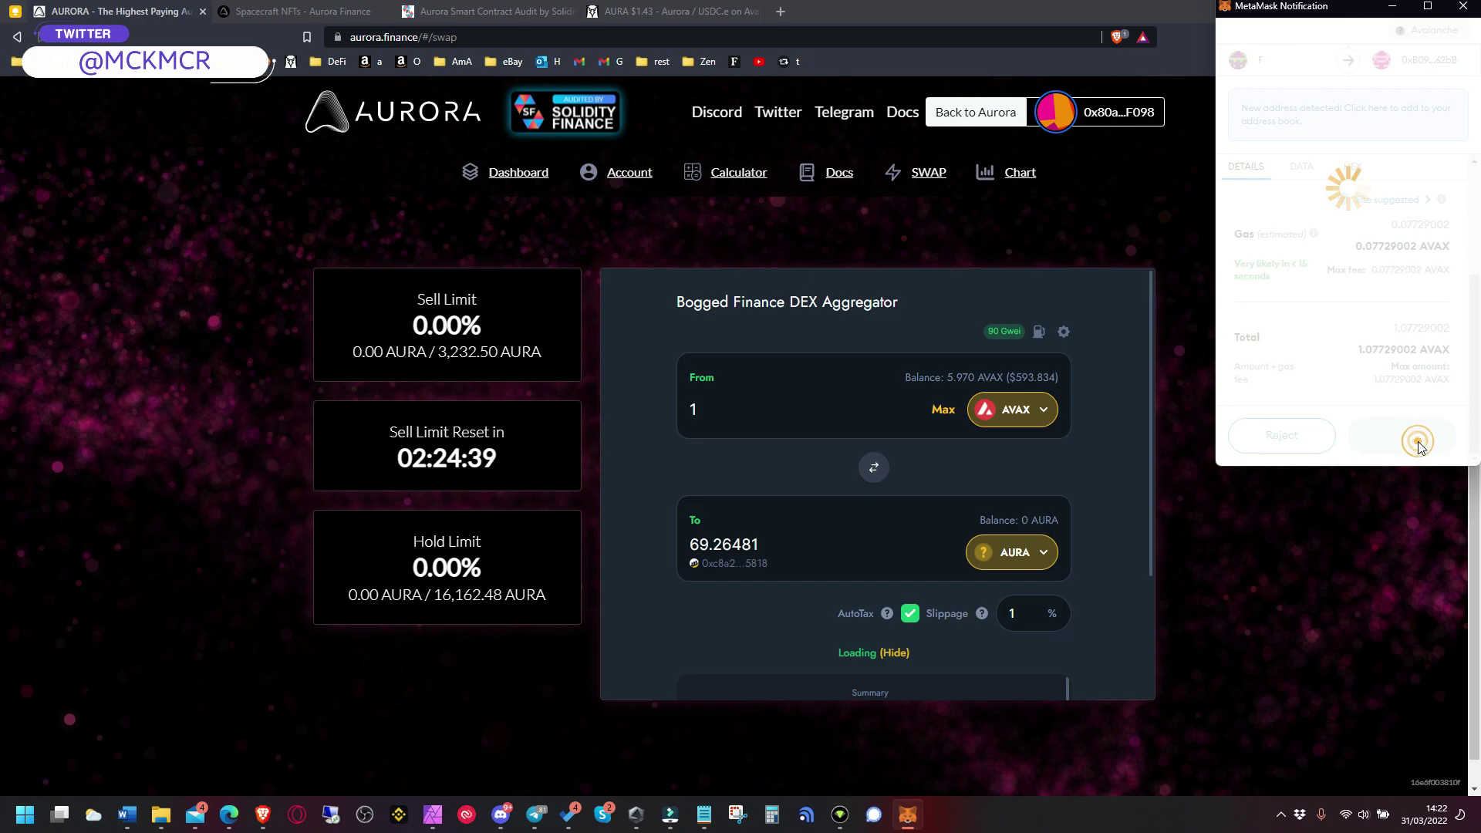